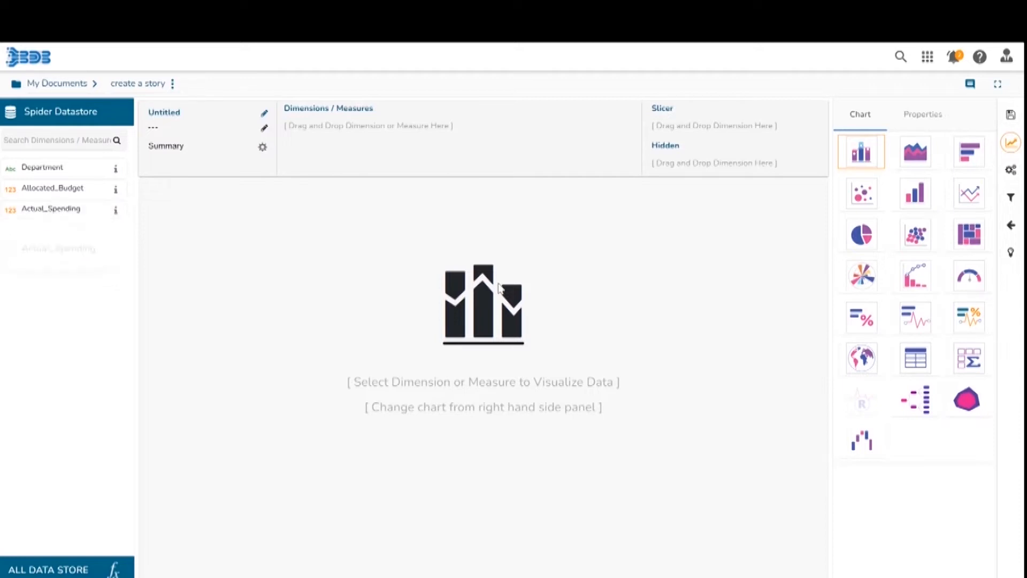
Choose the Spider chart and add Department, Allocated_Budget and Actual_Spending to Dimensions / Measures.
left_click(968, 407)
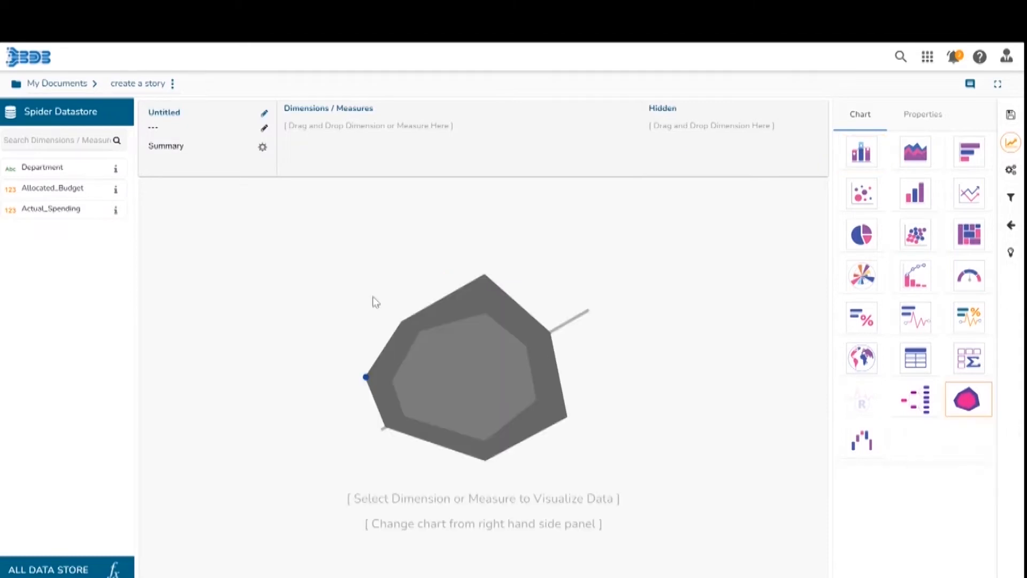
left_click_drag(60, 164, 358, 128)
left_click_drag(88, 184, 508, 131)
left_click_drag(63, 208, 591, 140)
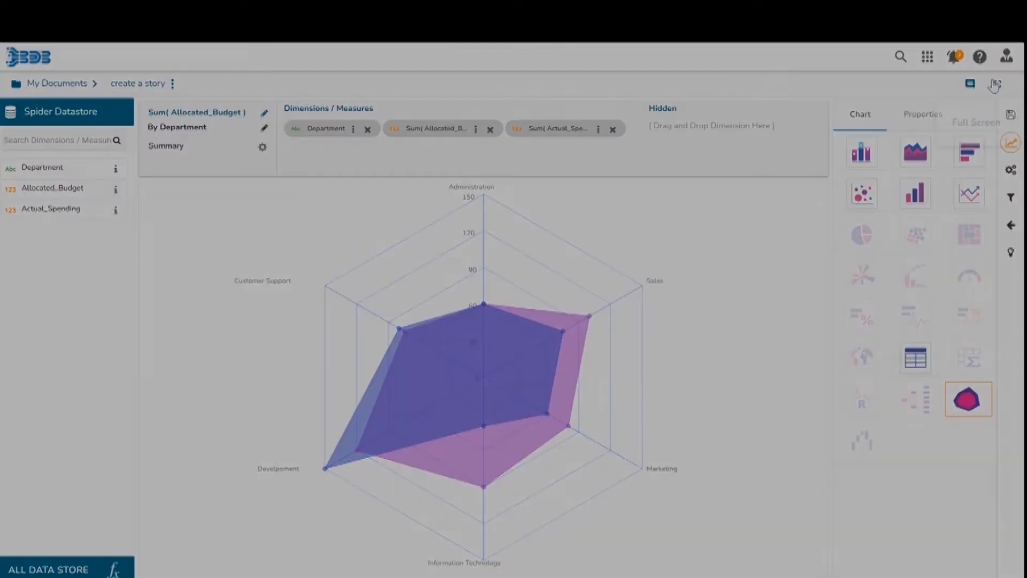
Open the chart properties, toggle Show Point off and on, and enable Show Legend.
left_click(918, 119)
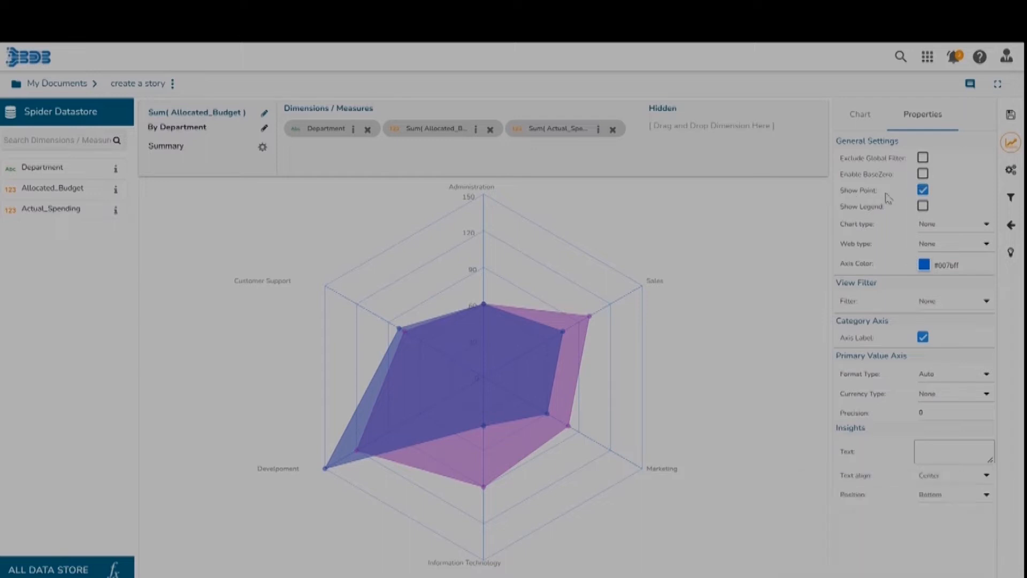
left_click(923, 190)
left_click(923, 189)
left_click(923, 205)
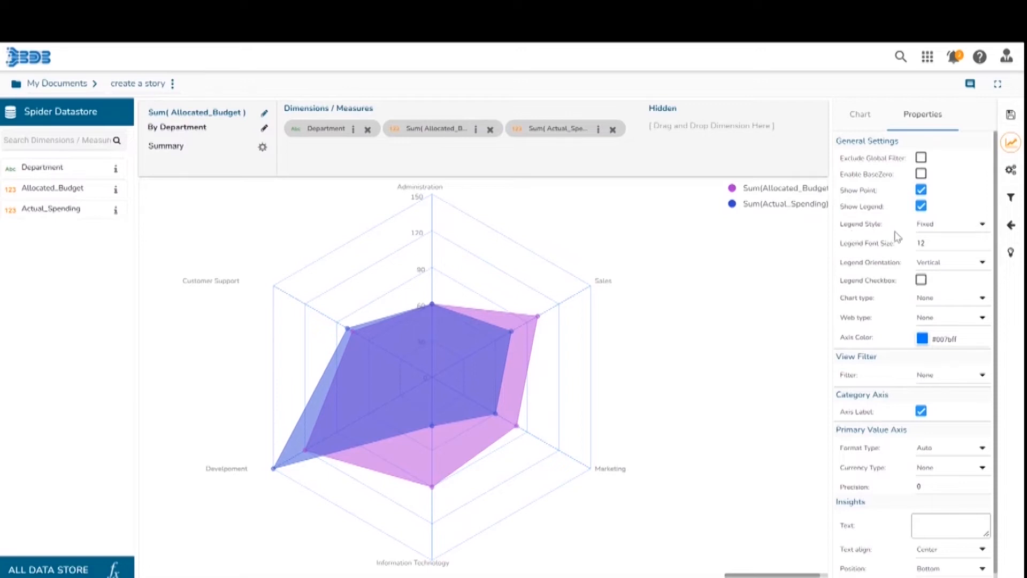
Try the legend style options and step the legend font size up to 13 and back to 12.
left_click(978, 233)
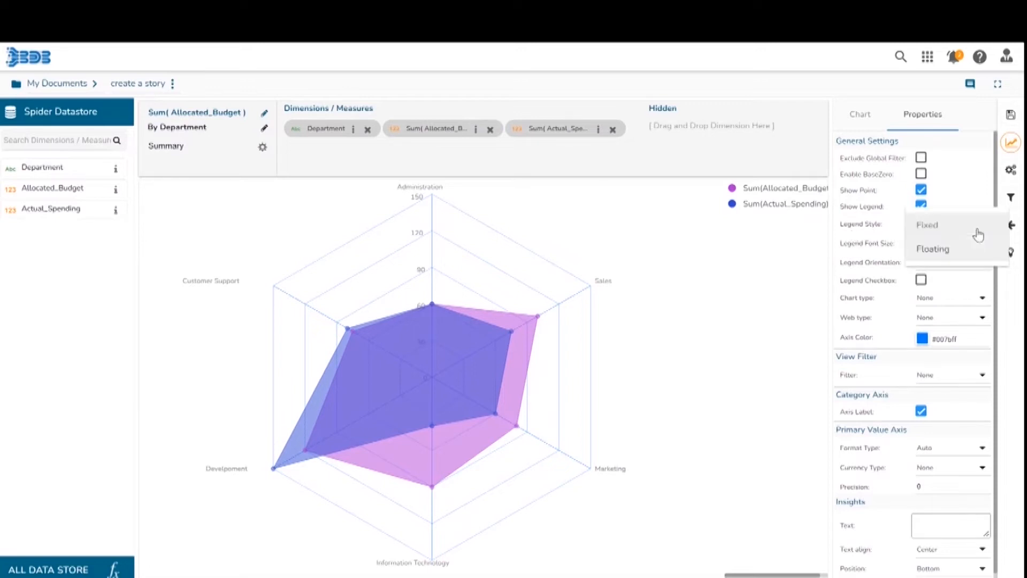
left_click(886, 252)
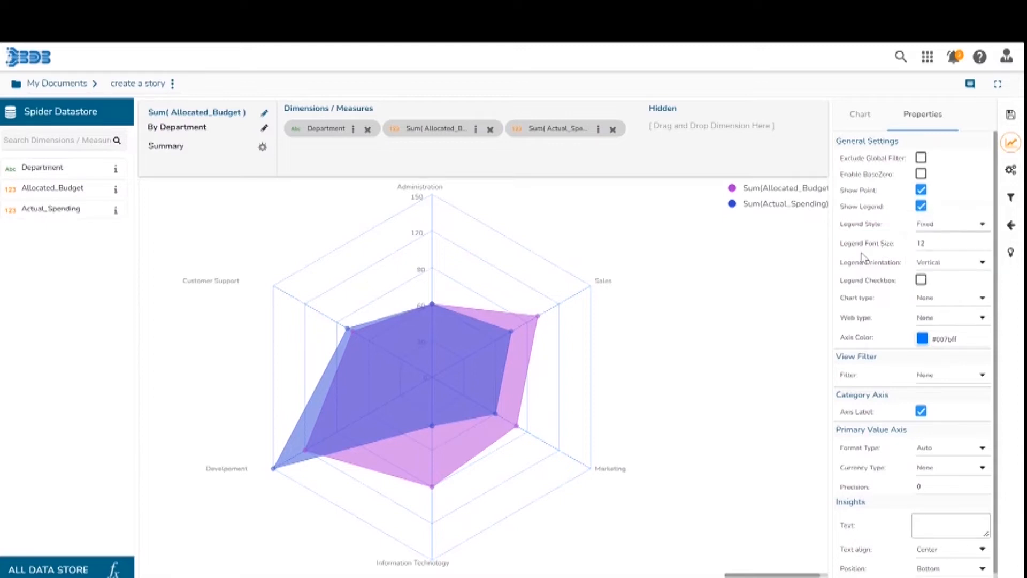
left_click(1004, 251)
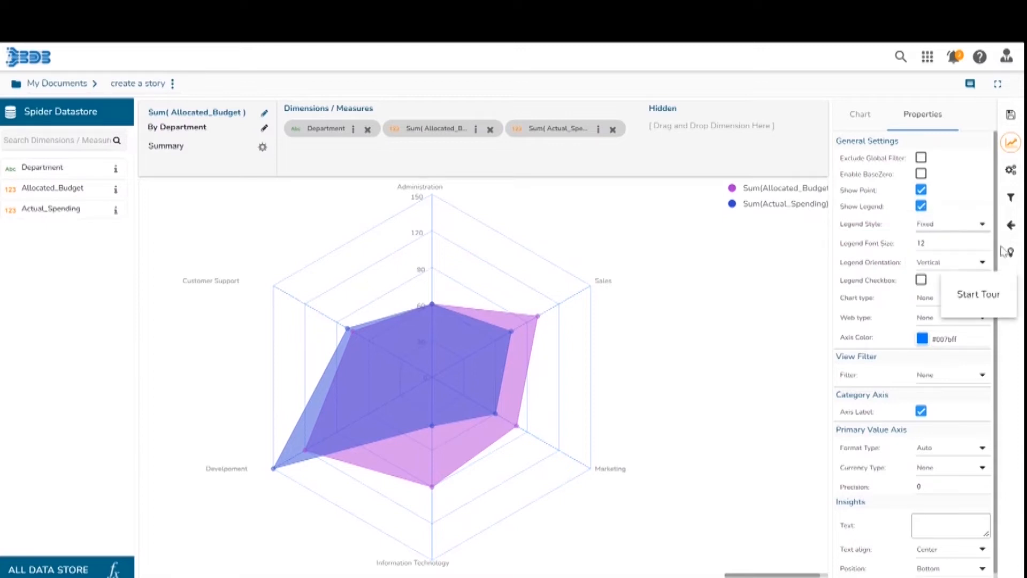
left_click(983, 240)
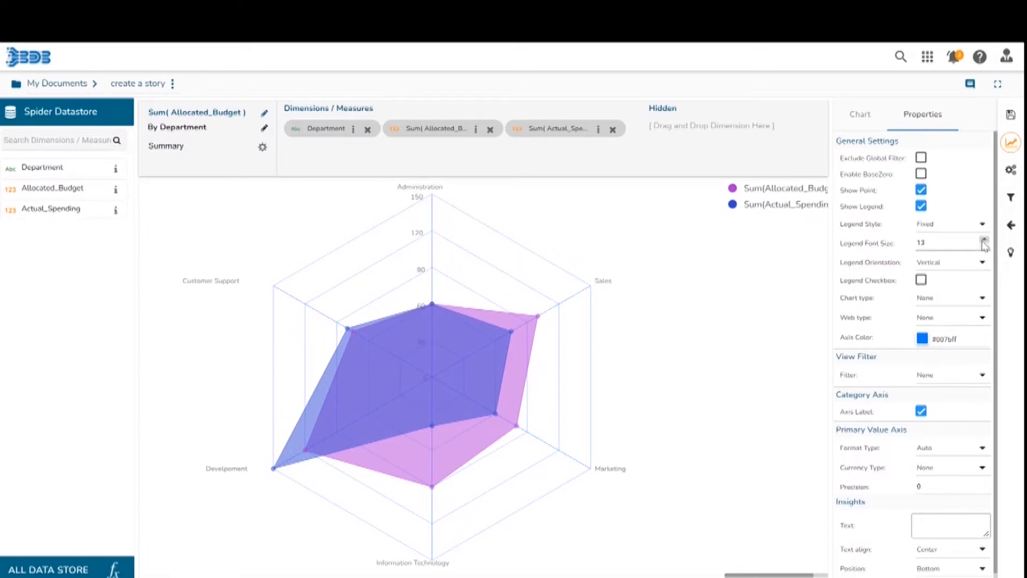
left_click(983, 245)
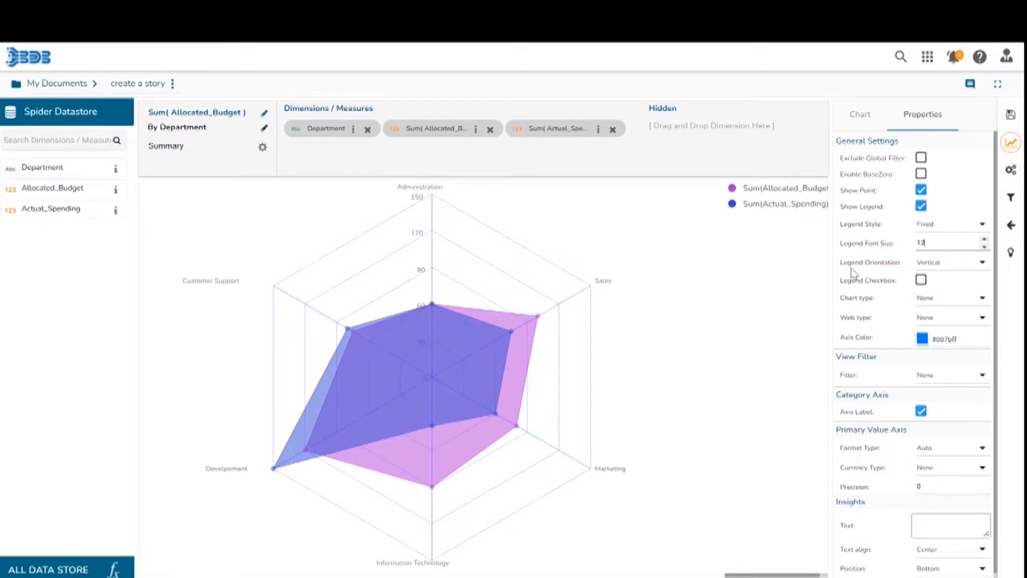
Switch the legend orientation to Horizontal and back to Vertical.
left_click(981, 263)
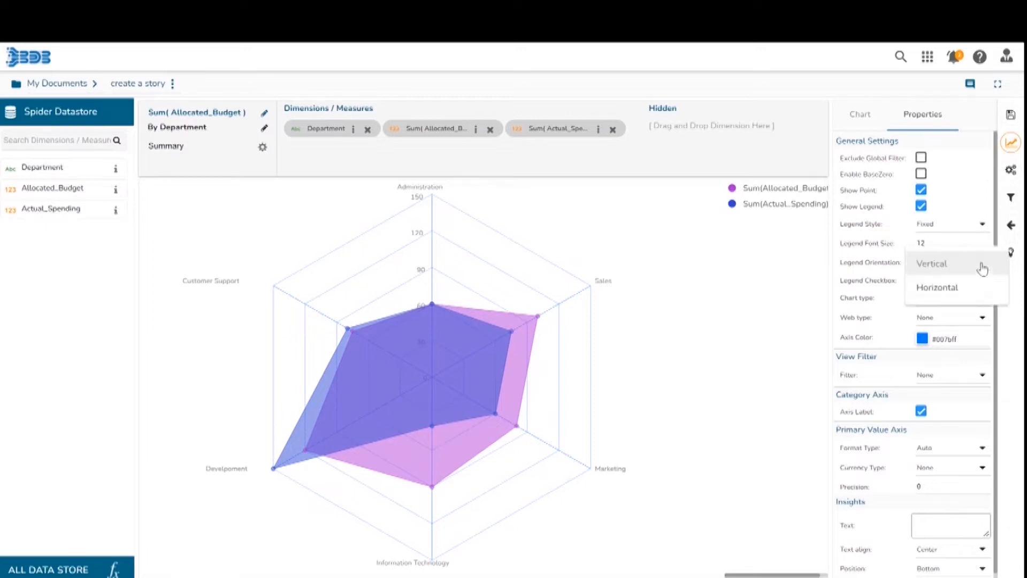
left_click(961, 301)
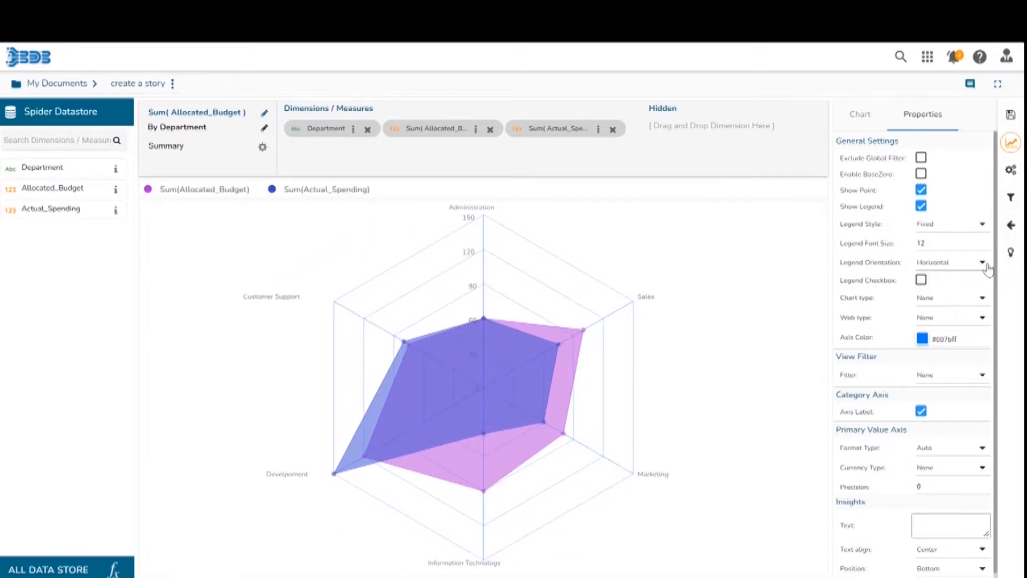
left_click(989, 265)
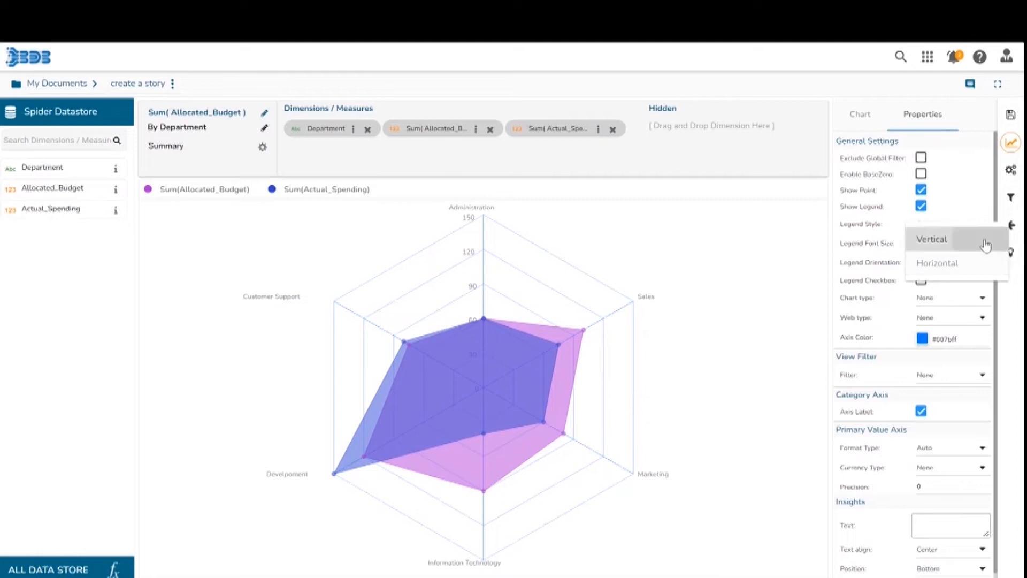
left_click(985, 240)
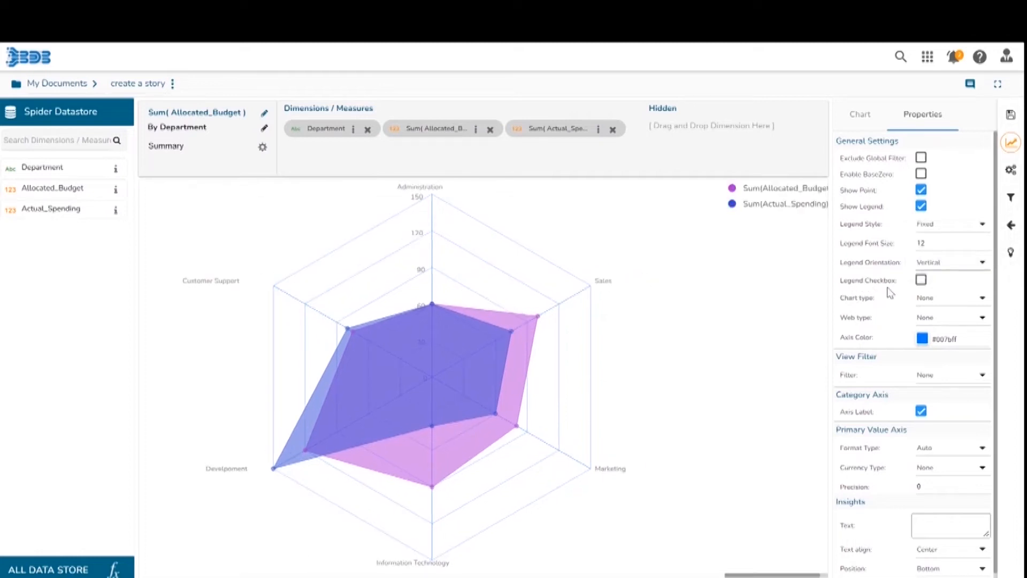
Enable the legend checkbox and toggle each series off and back on through its legend checkbox.
left_click(920, 281)
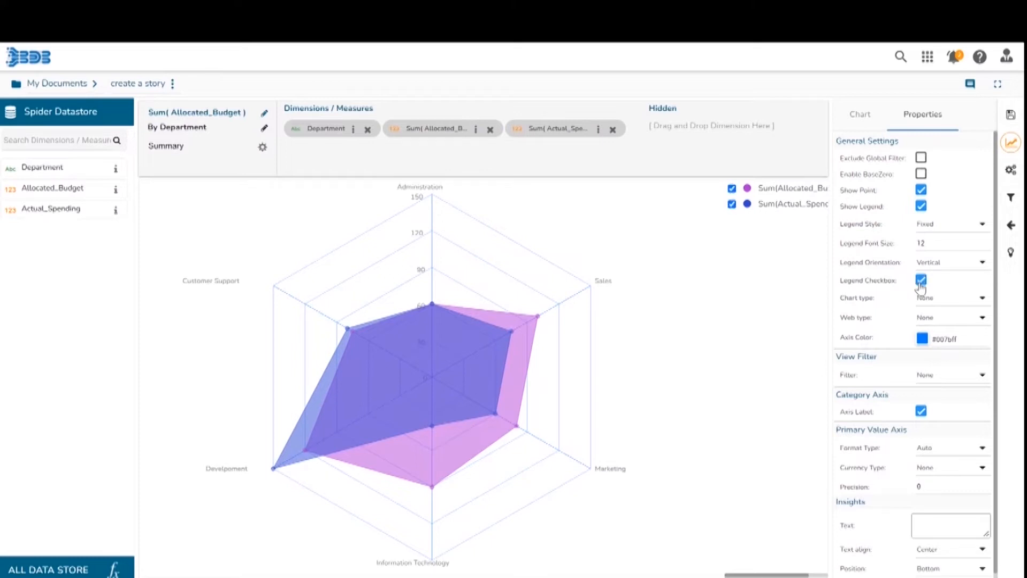
left_click(731, 204)
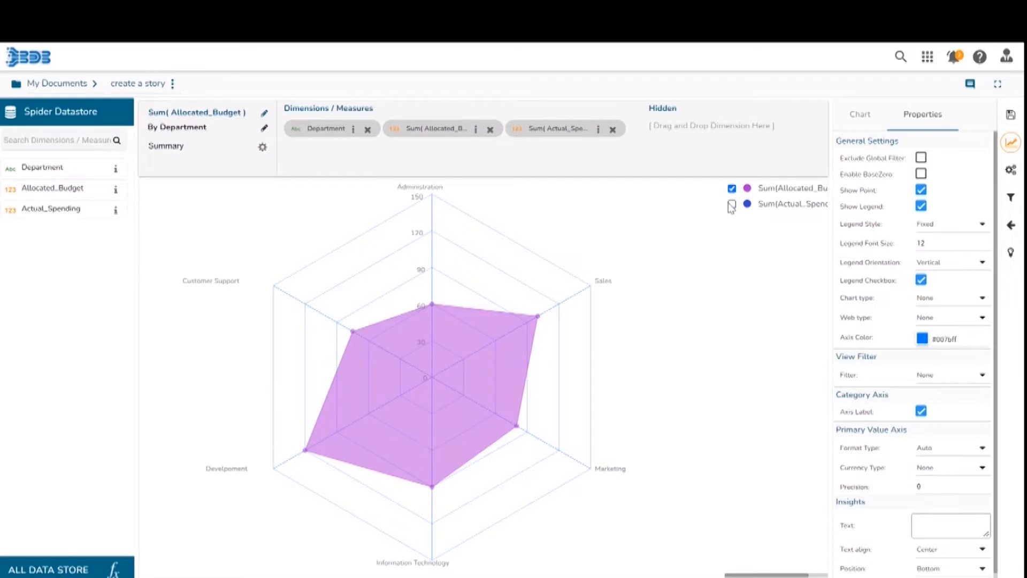
left_click(731, 206)
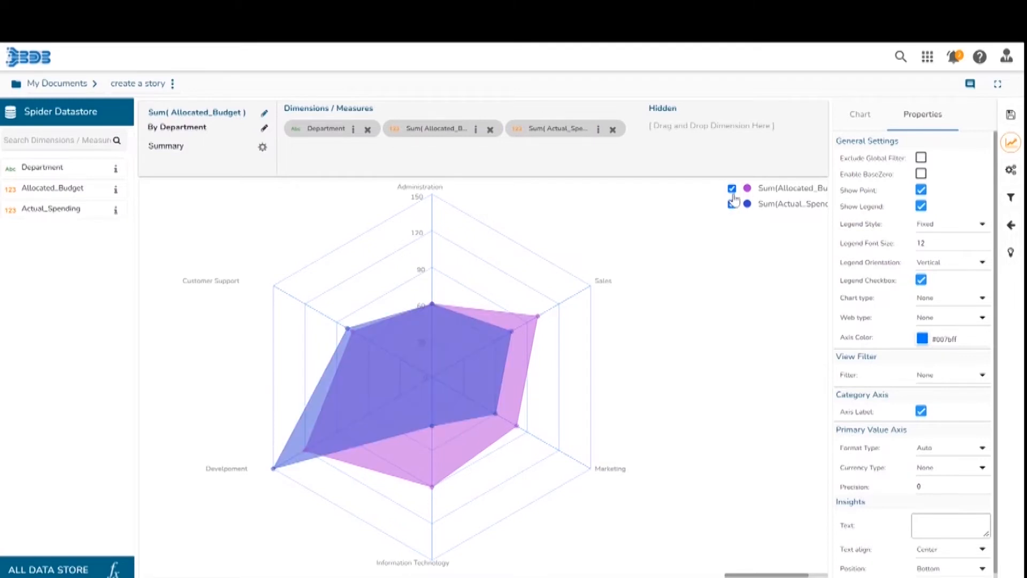
left_click(732, 189)
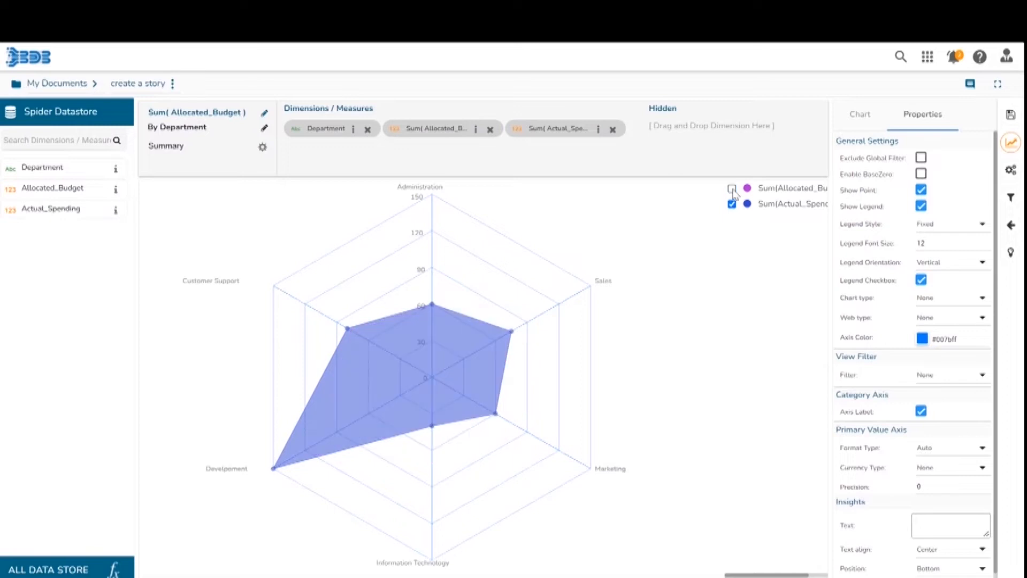
left_click(731, 189)
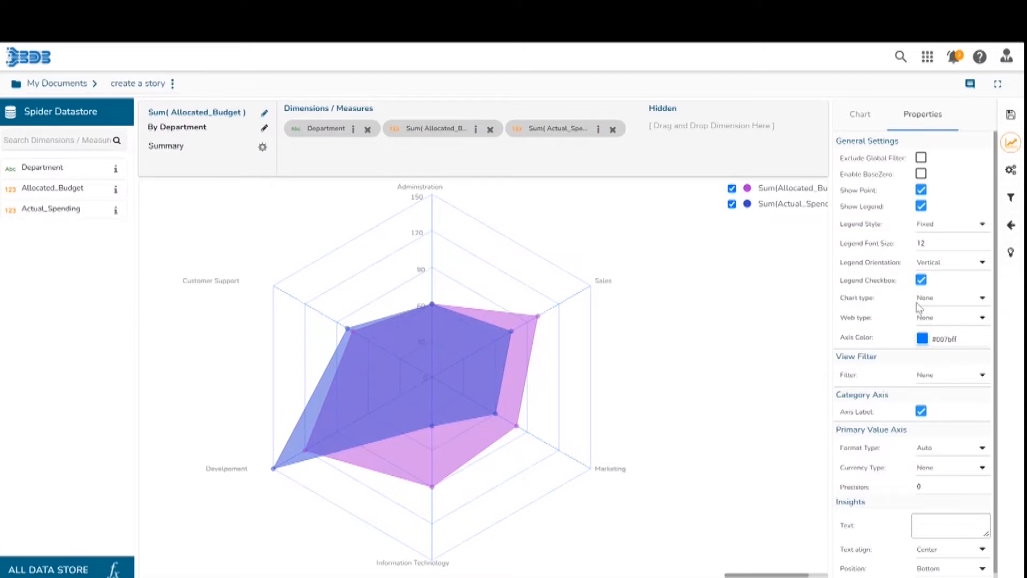
Set the spider chart type to Polygon and the web type to Stroke.
left_click(978, 299)
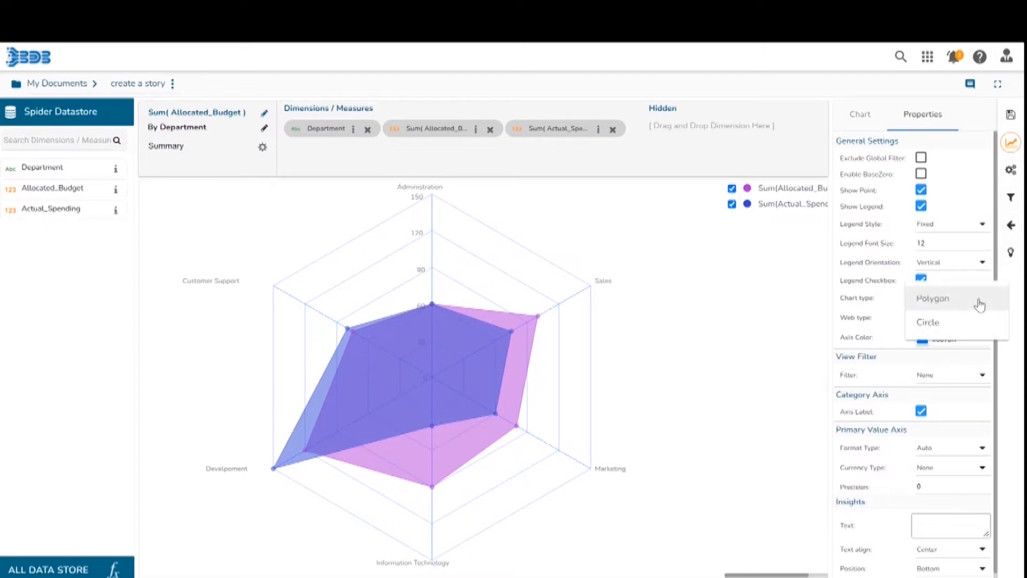
left_click(886, 318)
left_click(939, 321)
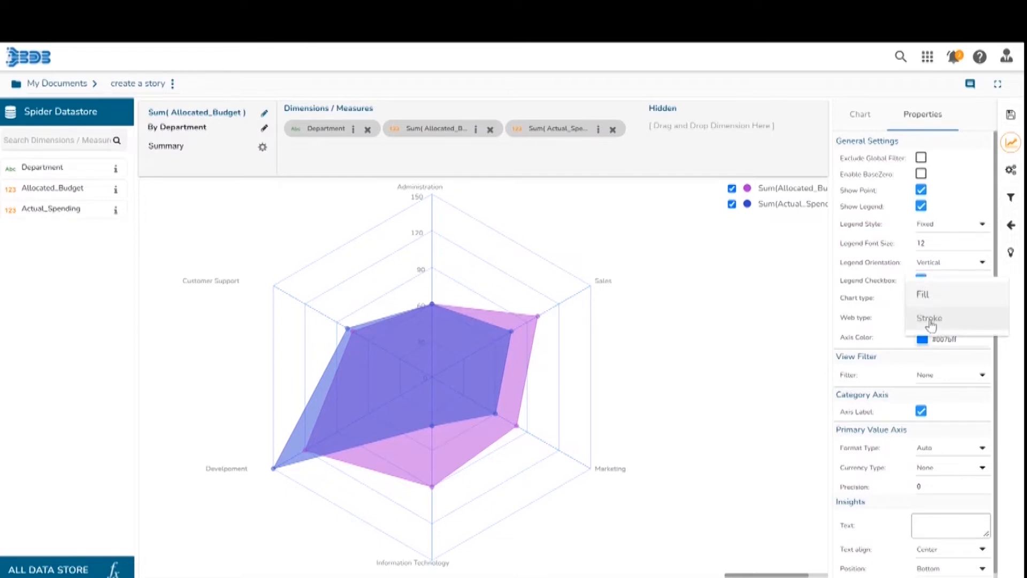
left_click(899, 318)
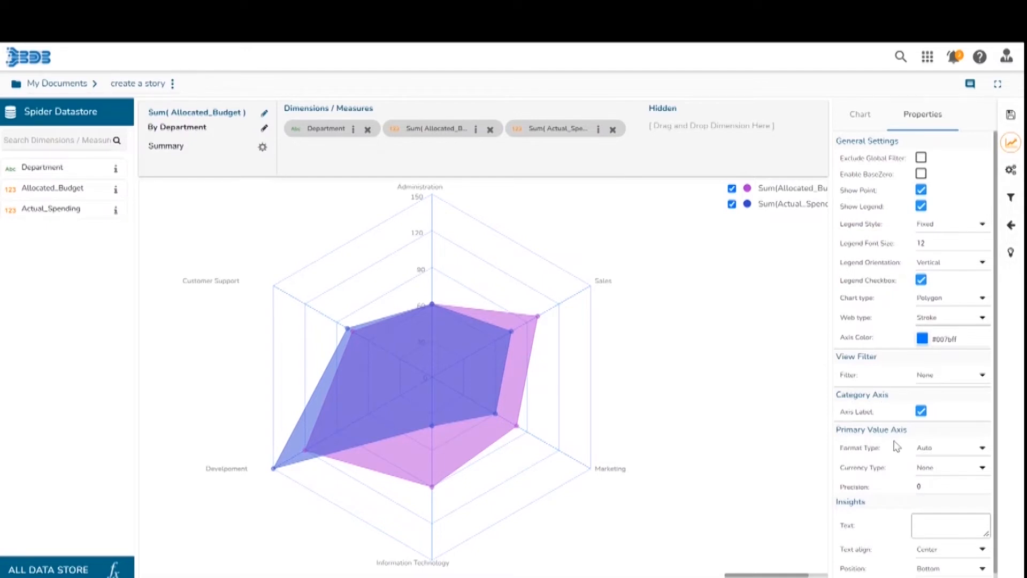
Add the insight text "Spider Chart" and set its text alignment to Right.
scroll(999, 552, "down", 1)
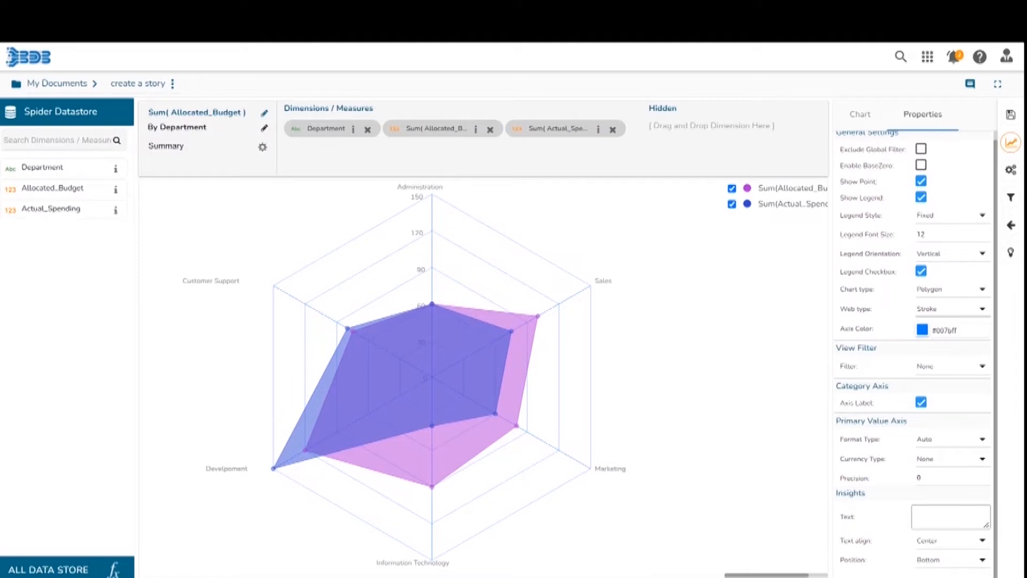
left_click(948, 514)
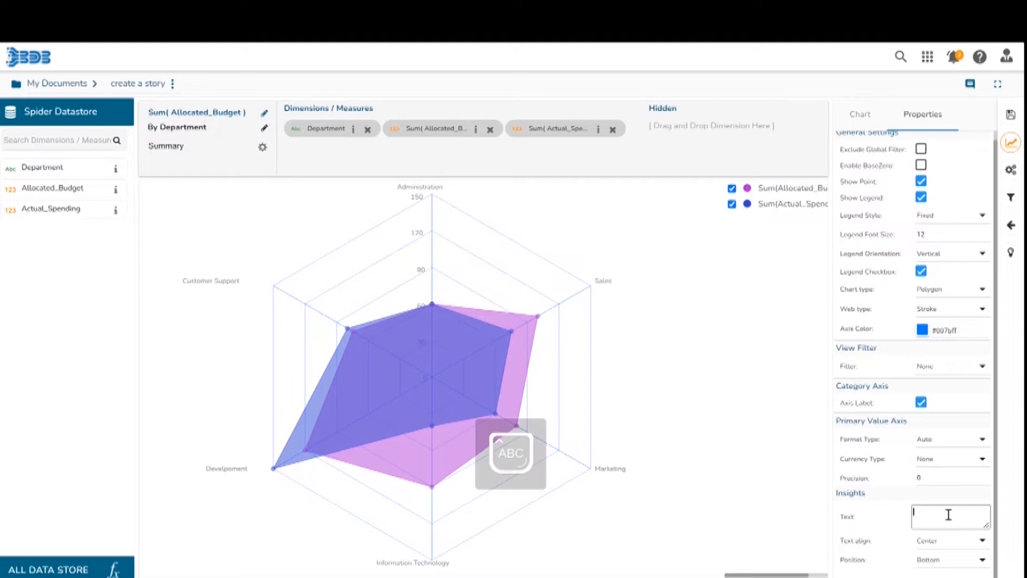
type("Spider Chart")
left_click(969, 548)
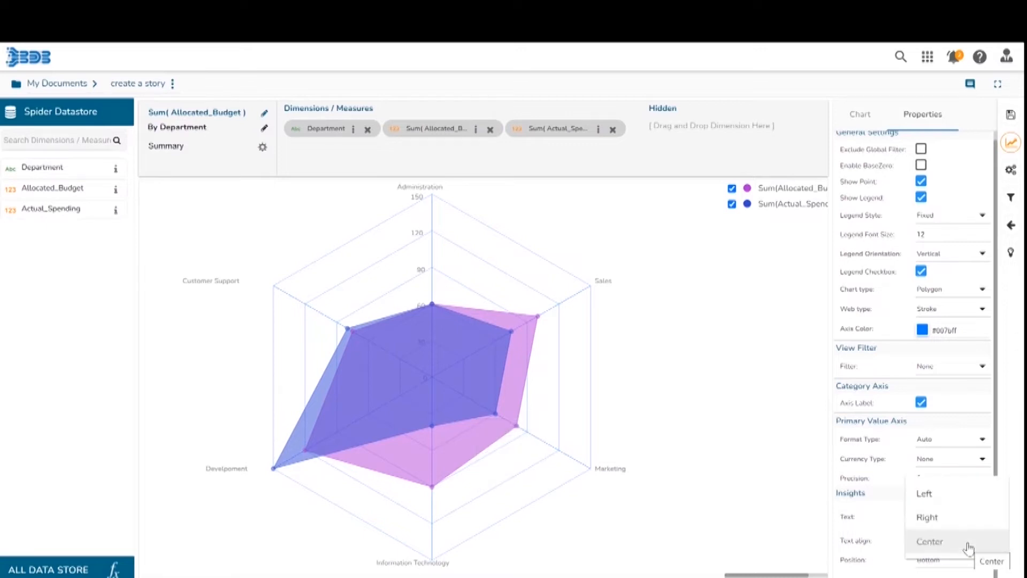
left_click(955, 519)
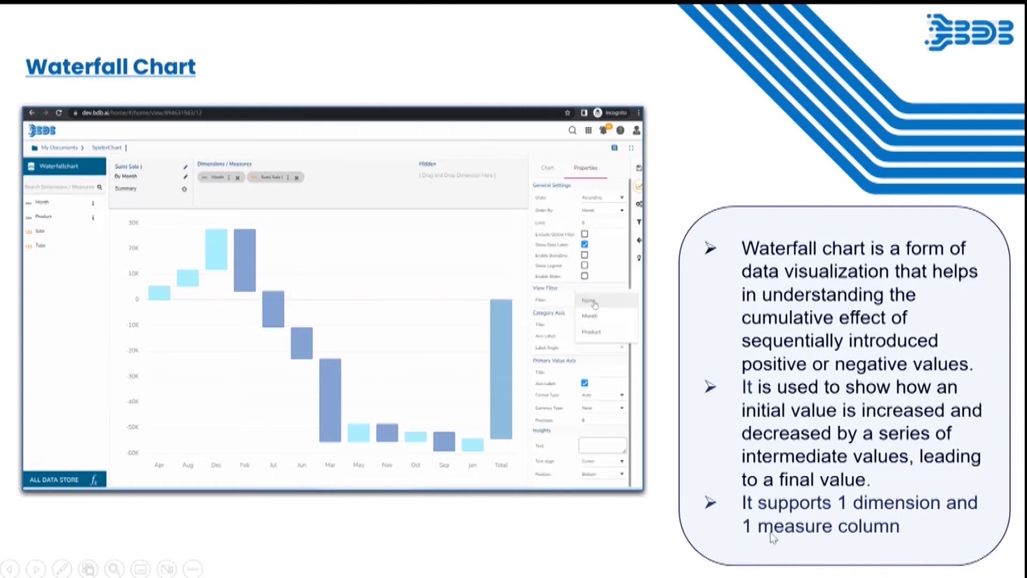
End the designing workspace tour in the Water Fall Chart view.
key("Escape")
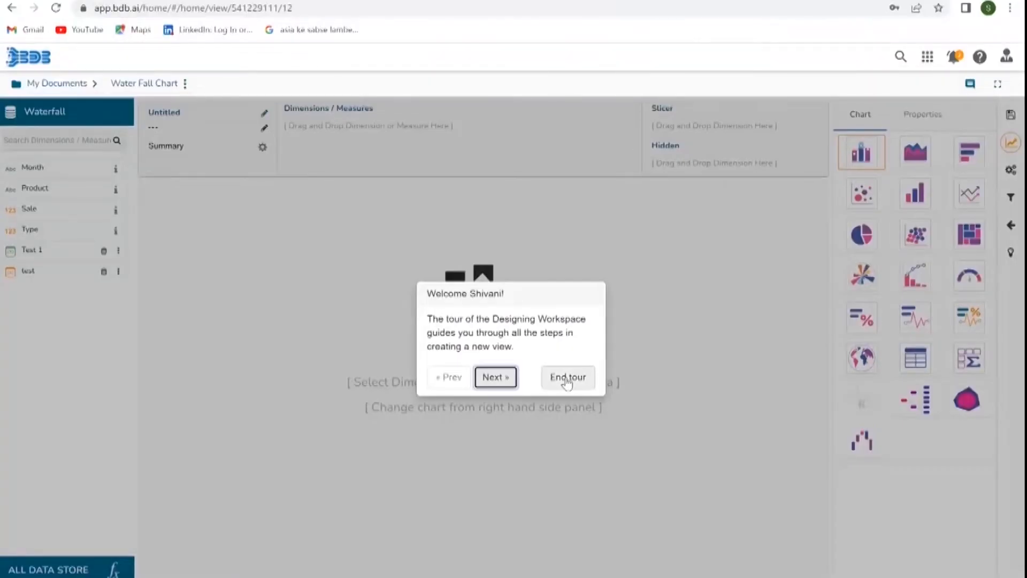
left_click(567, 376)
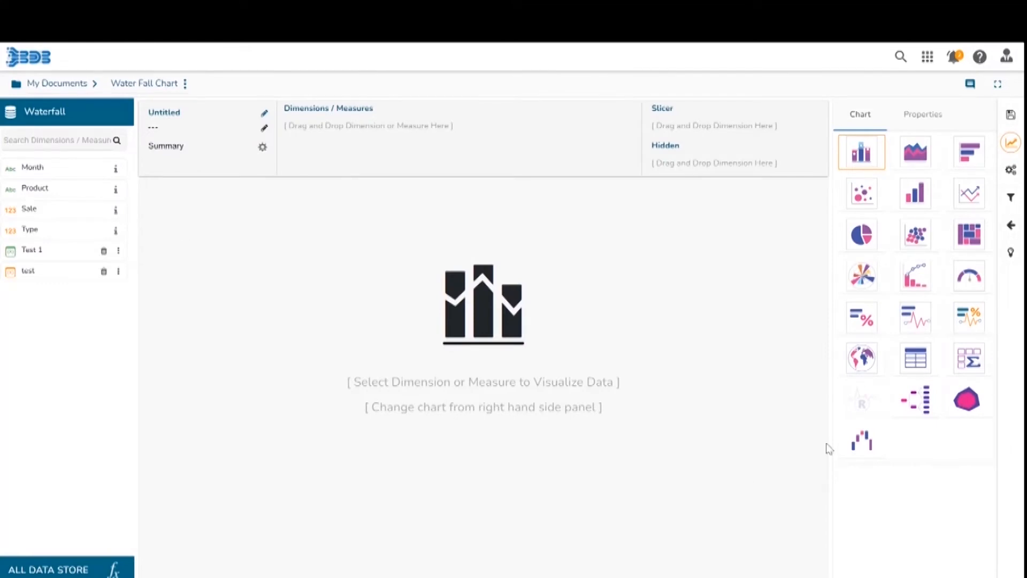
Choose the Waterfall chart and add Month and Sale to Dimensions / Measures.
left_click(858, 441)
left_click_drag(8, 161, 301, 137)
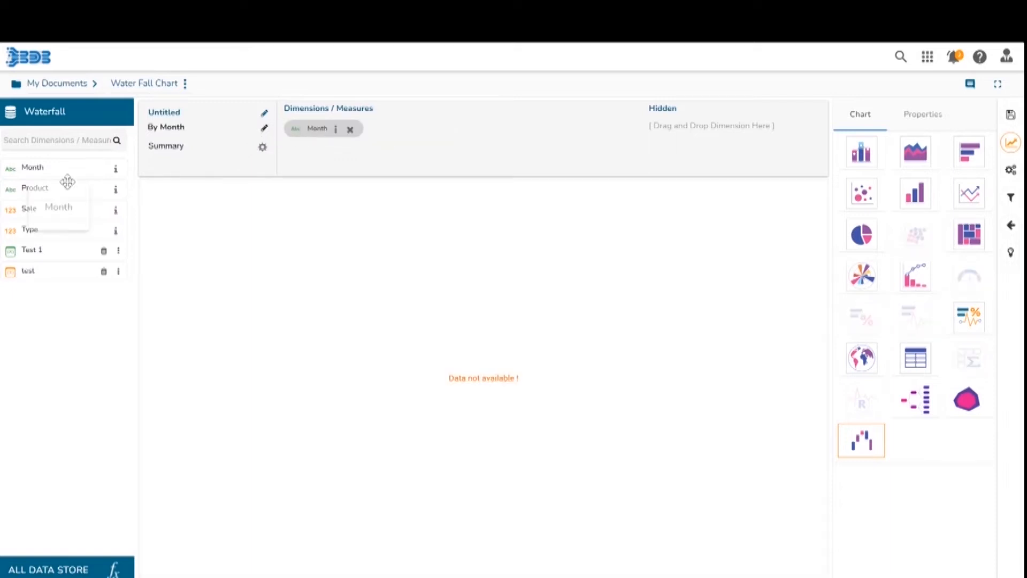
left_click_drag(47, 208, 431, 139)
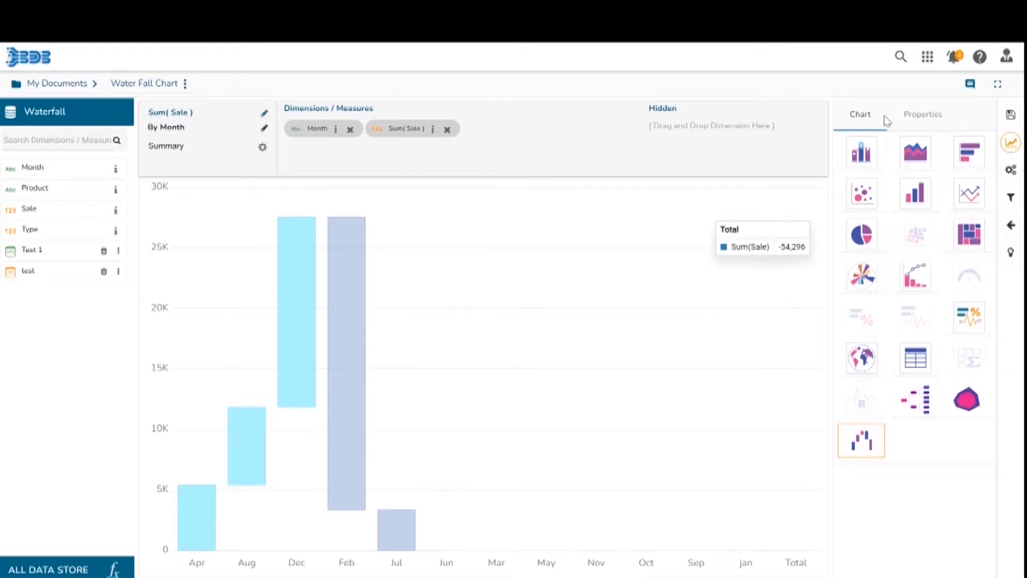
Open the chart properties and disable Enable BaseZero.
left_click(923, 120)
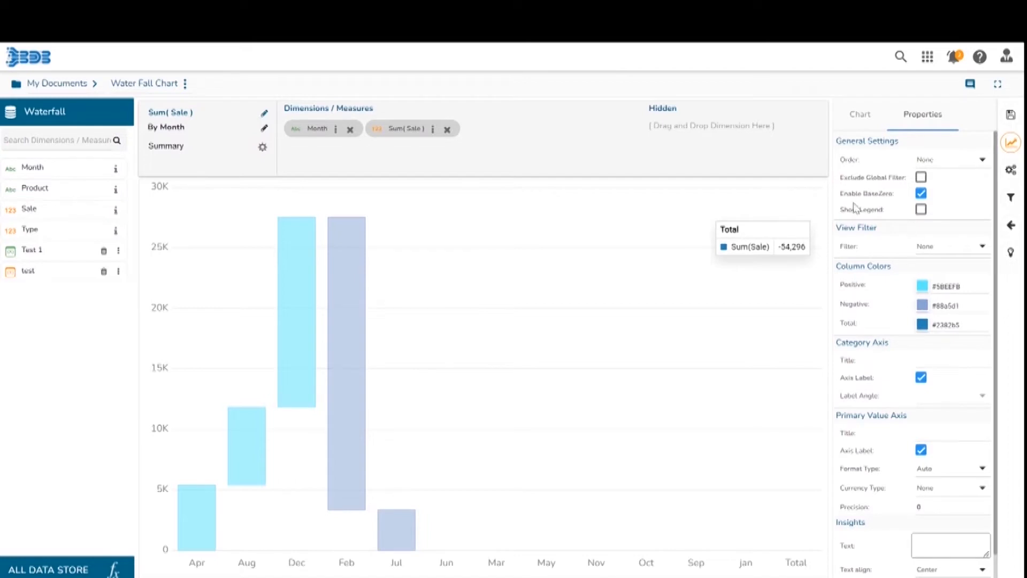
left_click(920, 193)
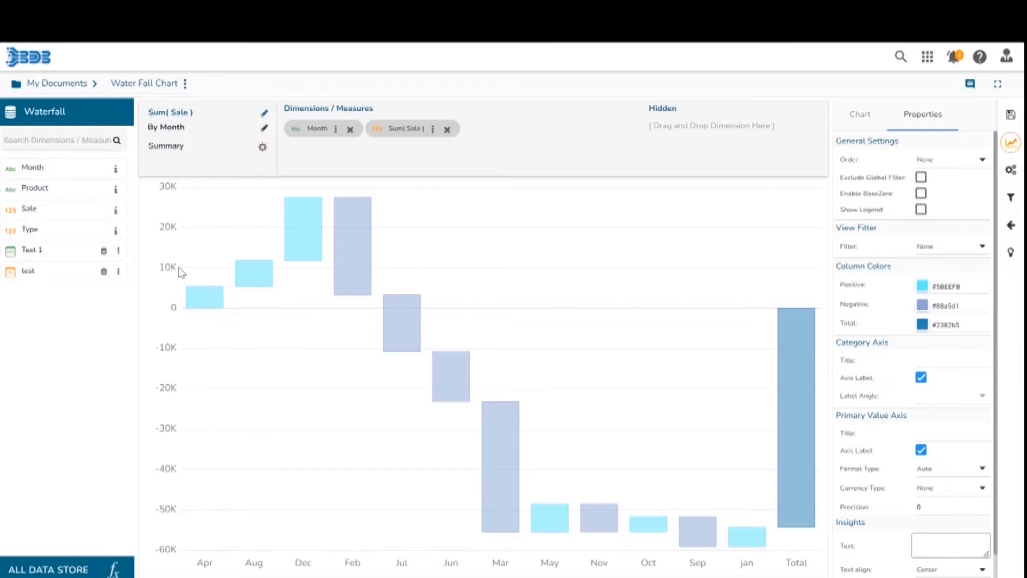
Hover over the waterfall bars to inspect each month's sale value and the total.
mouse_move(247, 265)
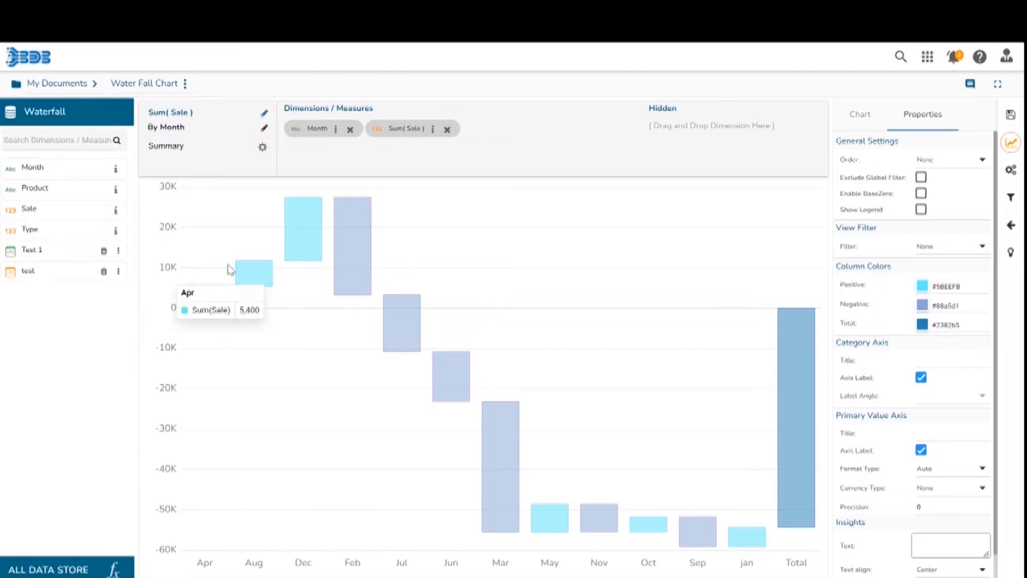
mouse_move(297, 224)
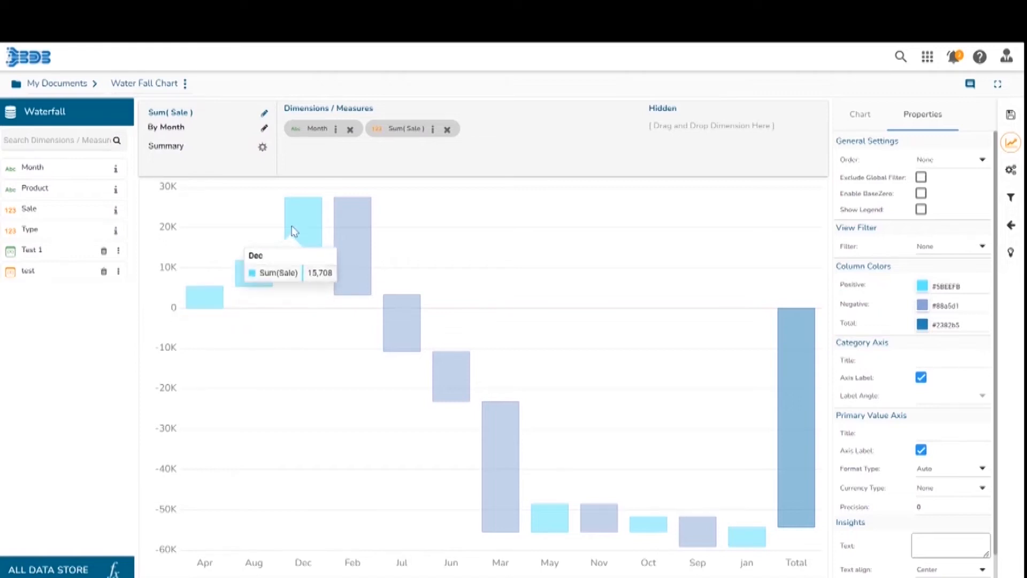
mouse_move(342, 207)
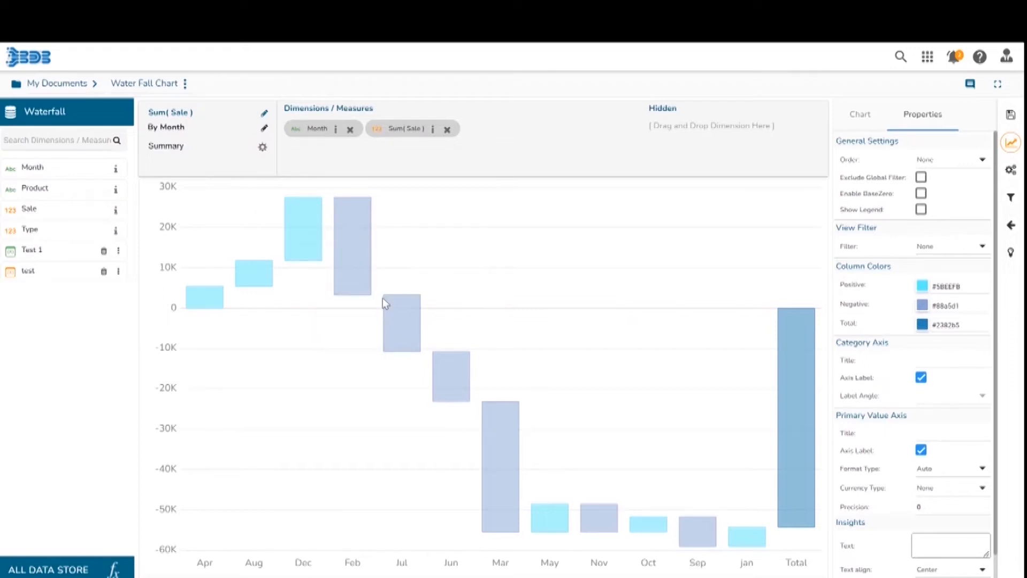
mouse_move(394, 317)
mouse_move(454, 386)
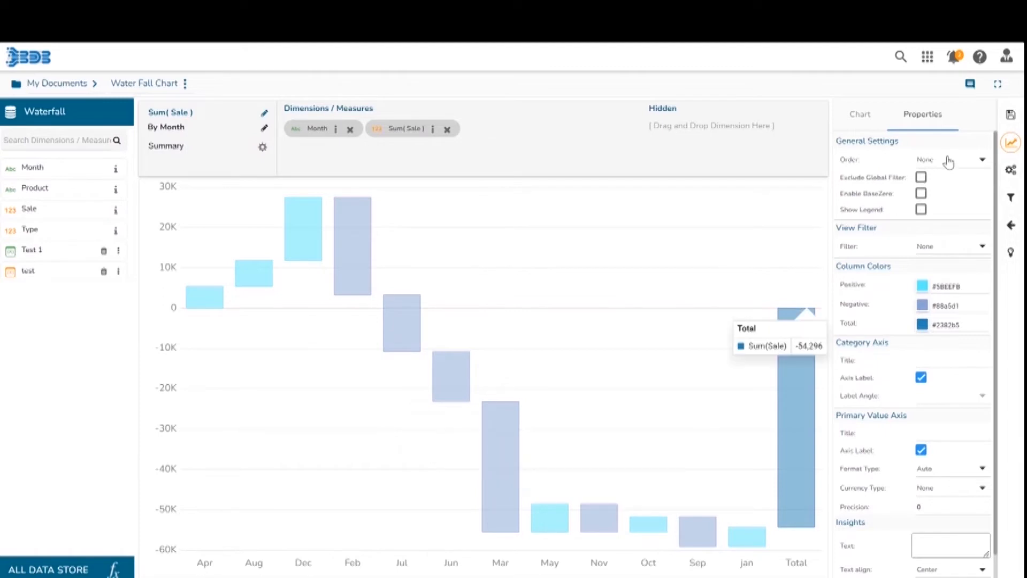
Sort the waterfall chart in Ascending order, ordered by Month.
left_click(982, 165)
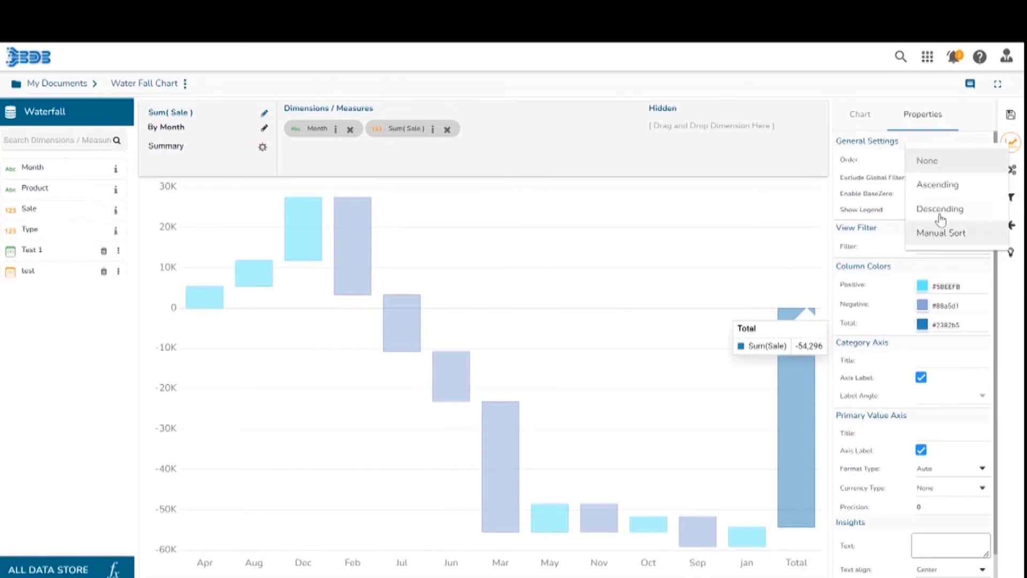
left_click(938, 185)
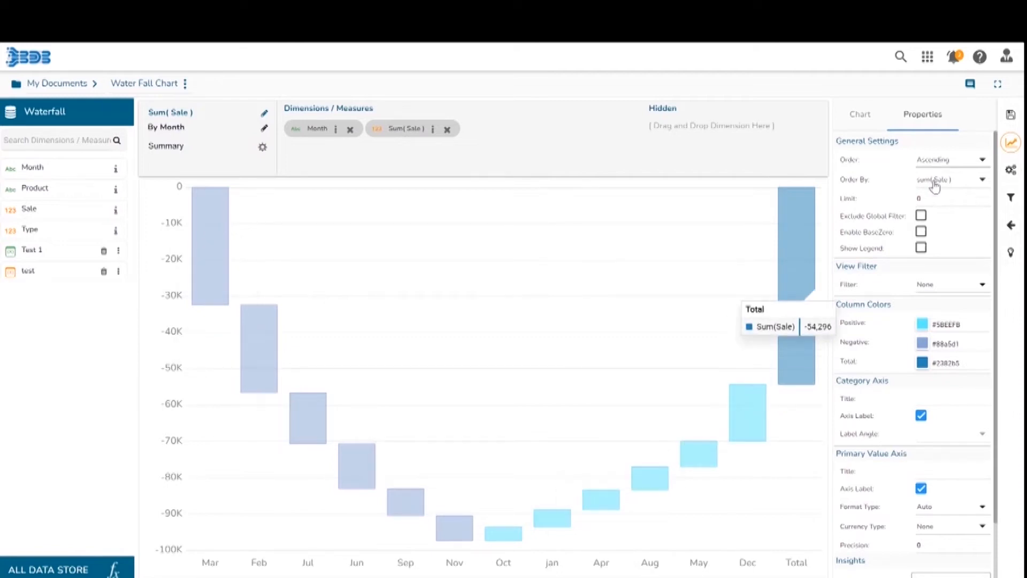
left_click(982, 181)
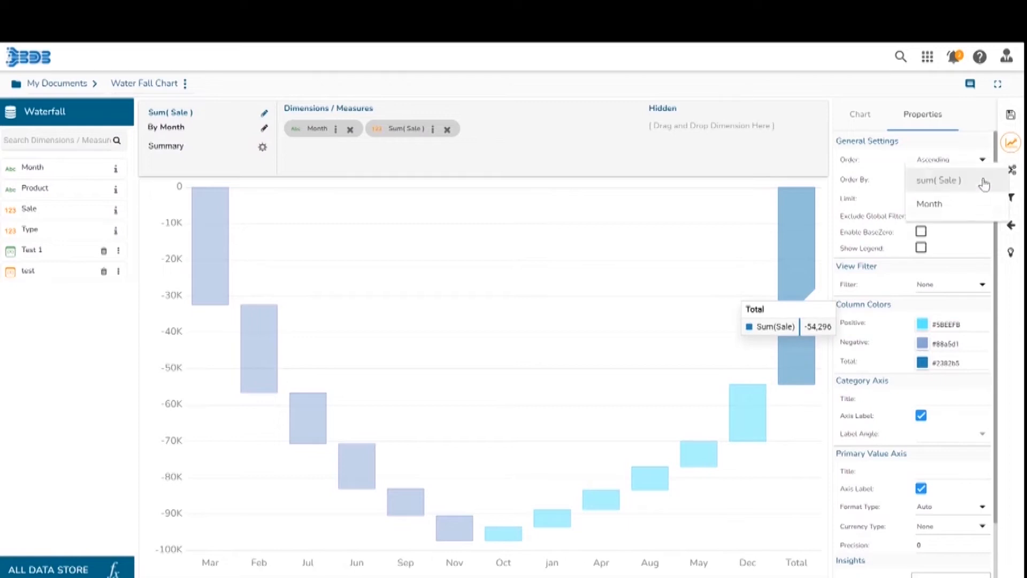
left_click(942, 206)
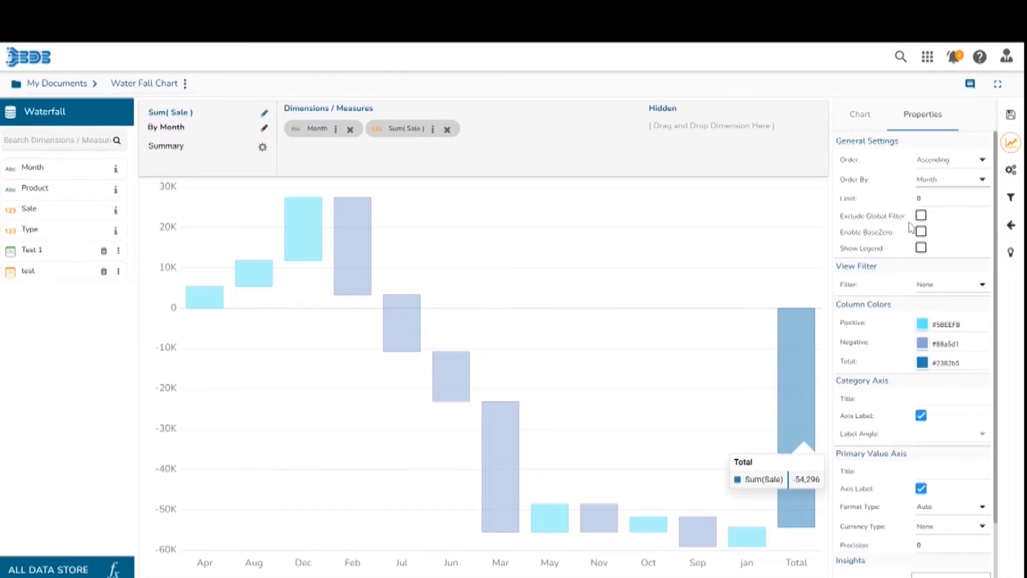
Enable Show Legend and disable it again.
left_click(921, 248)
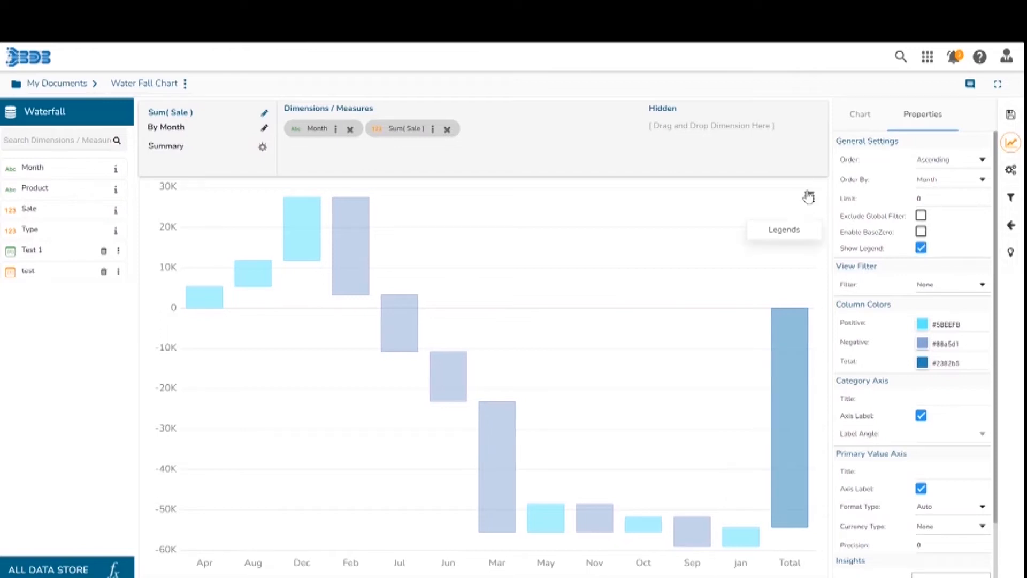
left_click(920, 248)
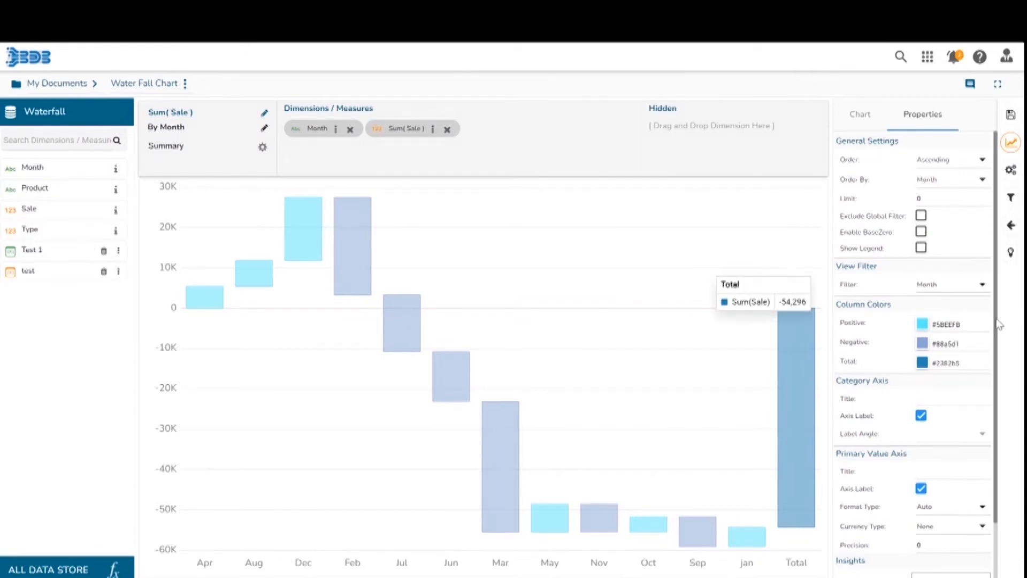
Enter Waterfall Chart as the insights text.
scroll(877, 326, "down", 2)
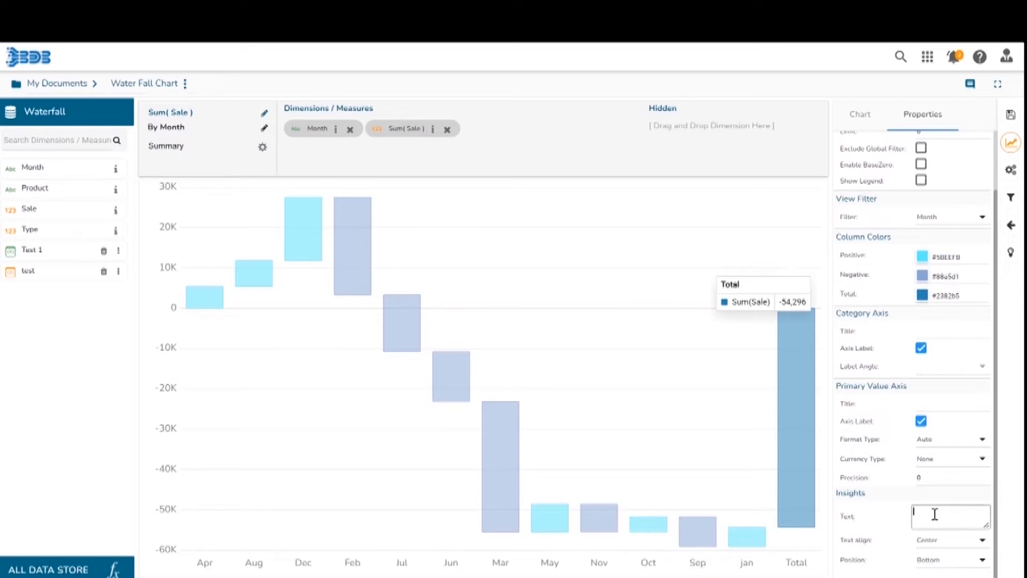
key("Caps_Lock")
key("Caps_Lock")
type("a")
type("terfall Chart")
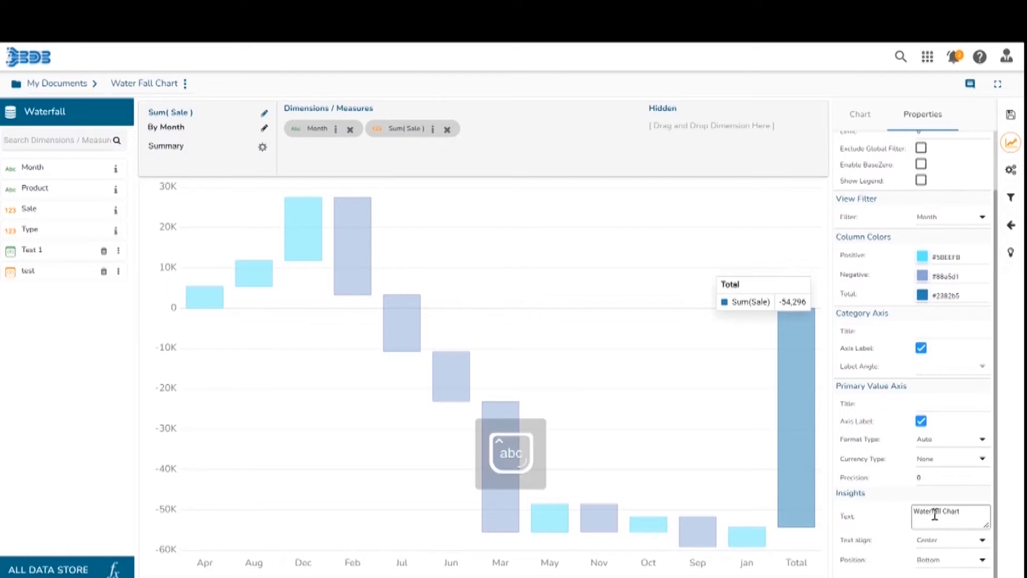
Set the insights text alignment to Right and its position to Right.
left_click(979, 546)
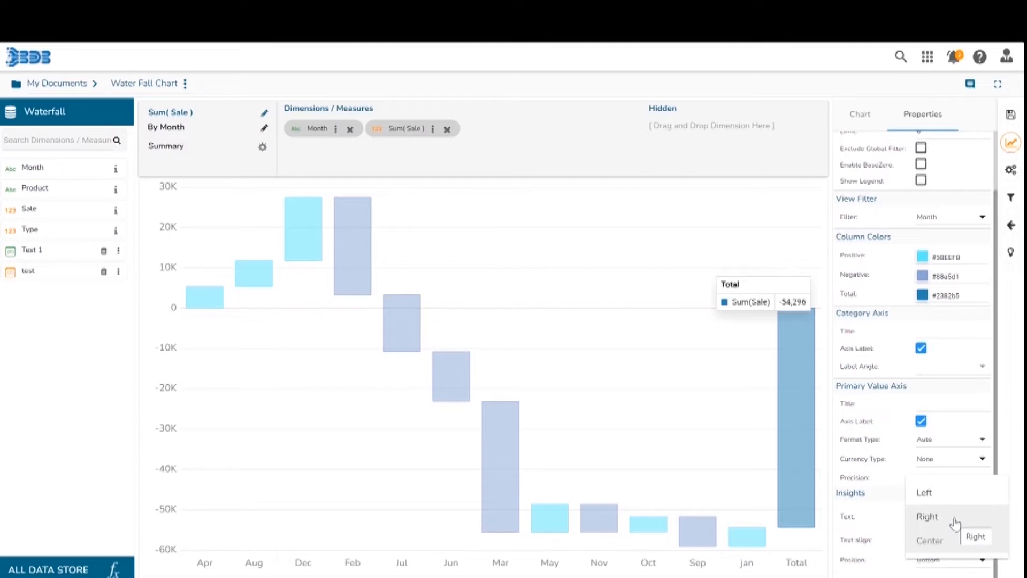
left_click(954, 519)
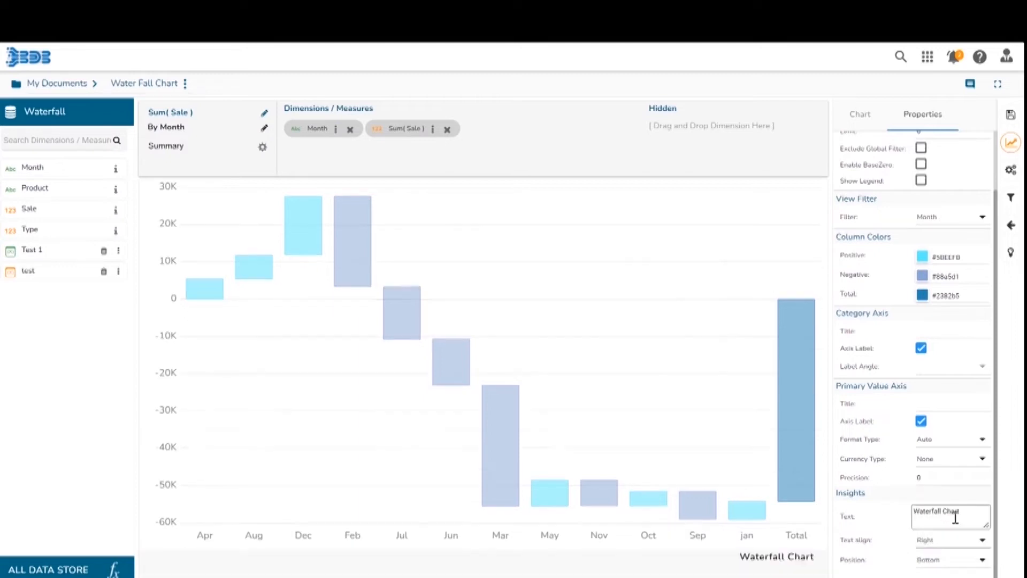
left_click(982, 563)
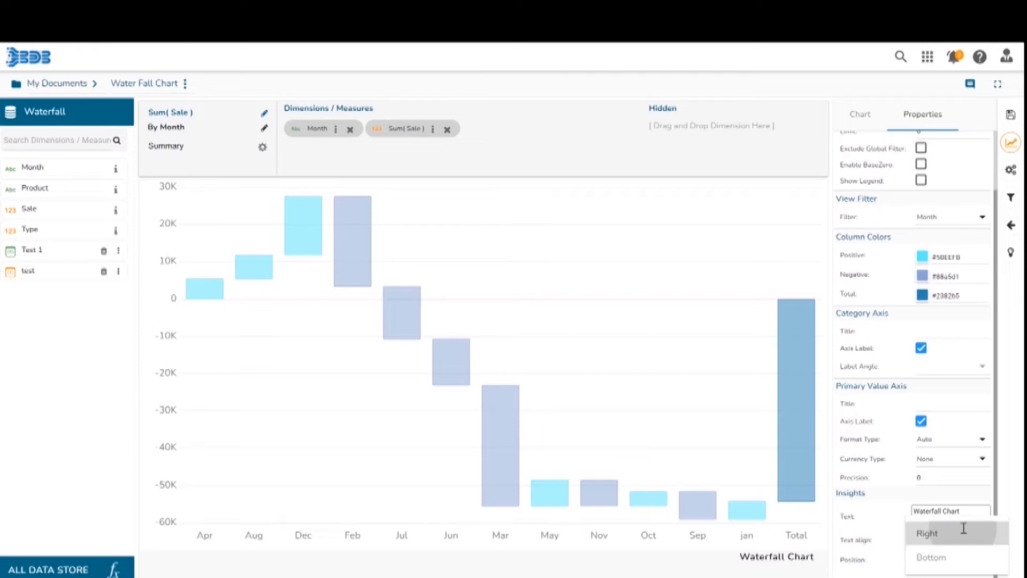
left_click(964, 534)
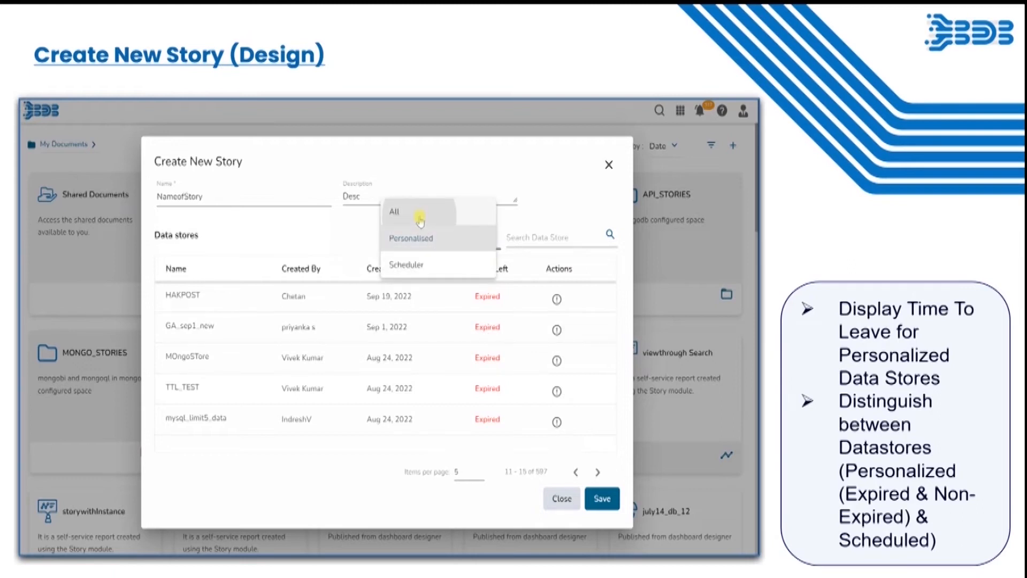
key("Escape")
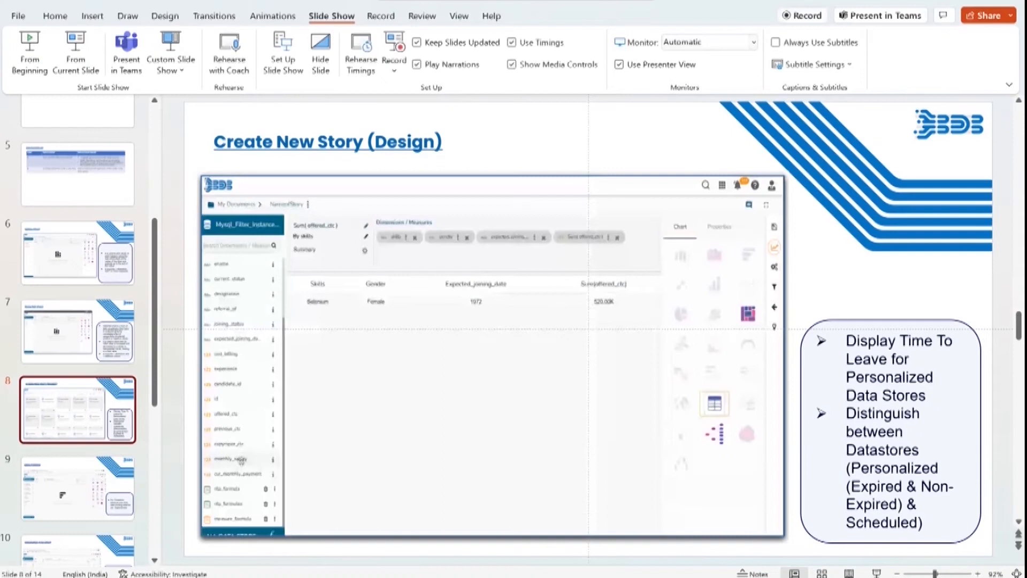
left_click(532, 499)
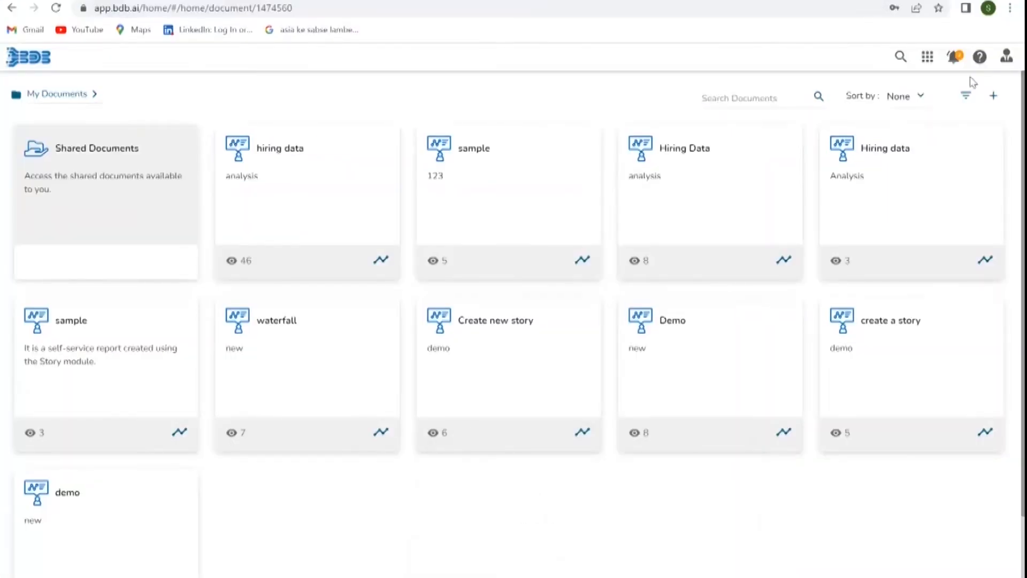
key("F11")
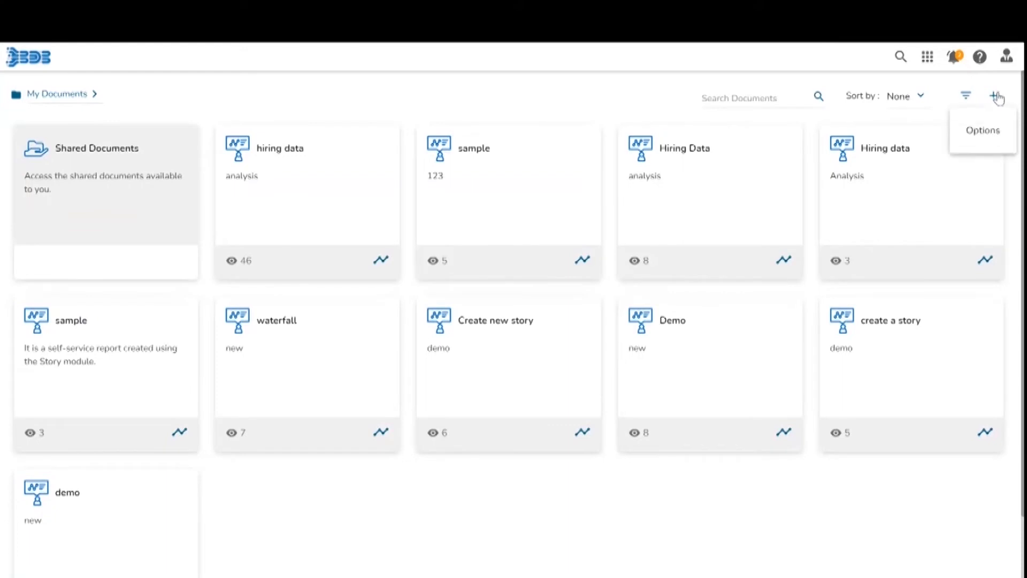
Start a new story named Demo with the description New story.
left_click(996, 96)
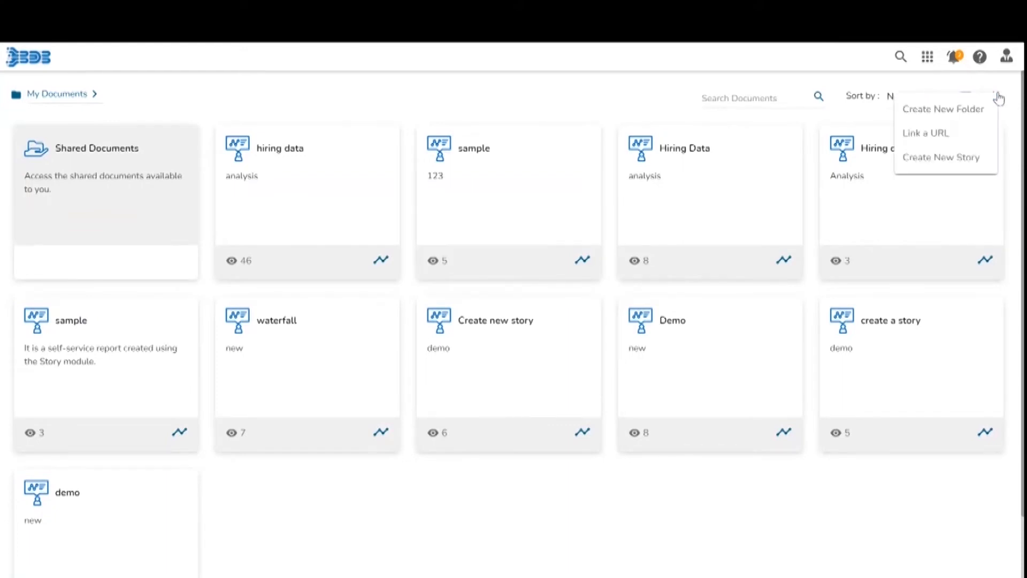
left_click(970, 158)
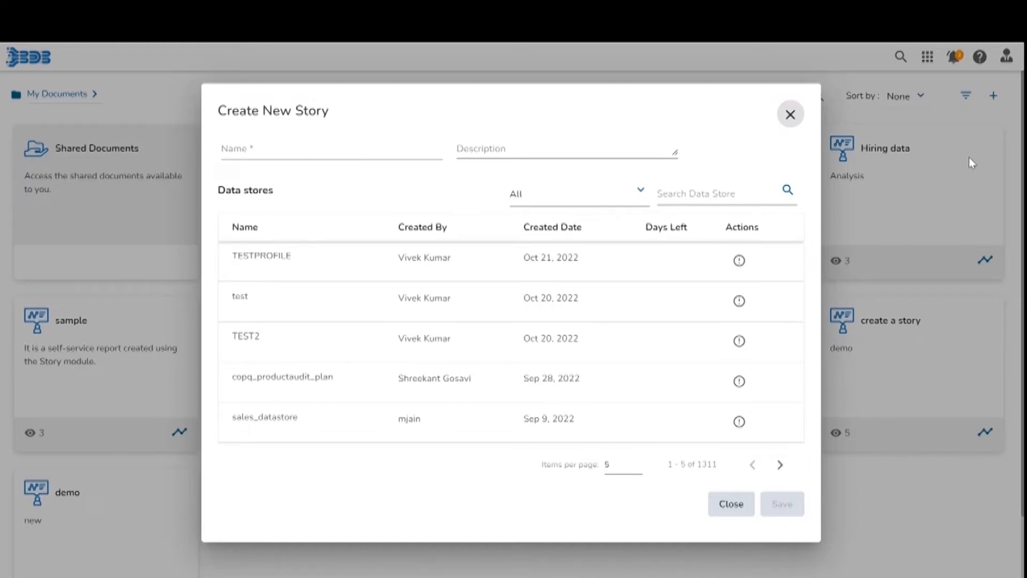
left_click(312, 149)
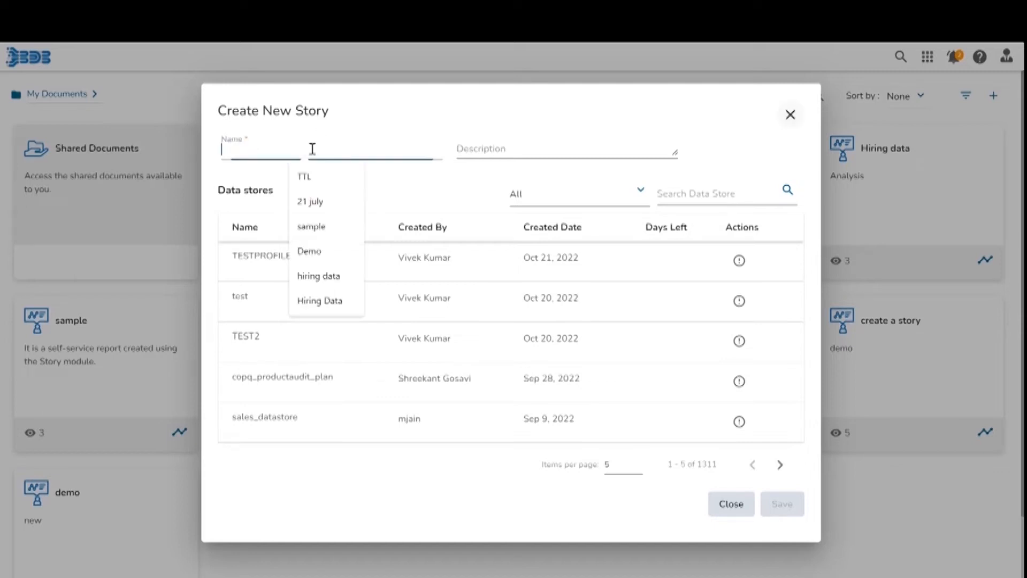
type("Demo")
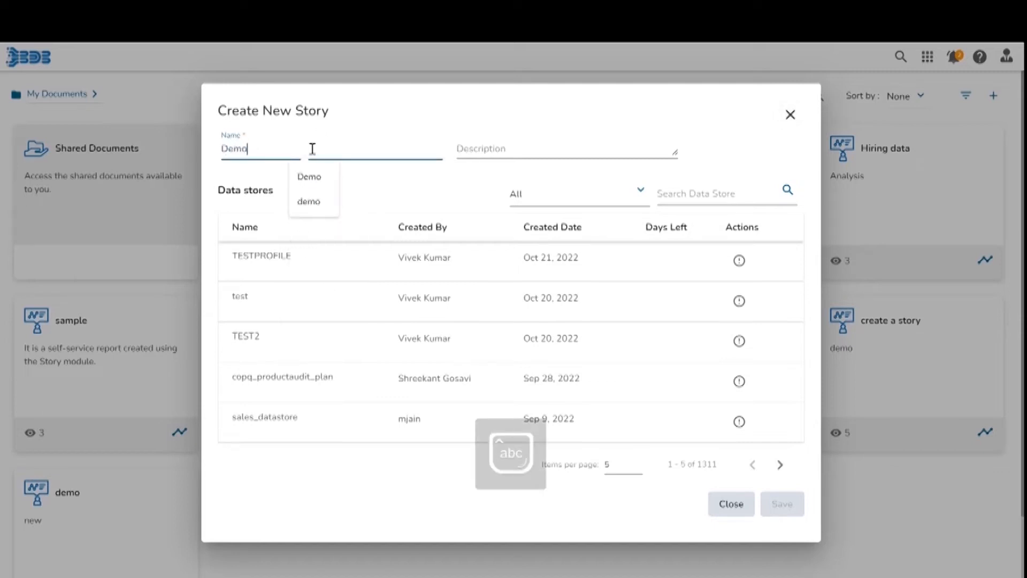
left_click(465, 152)
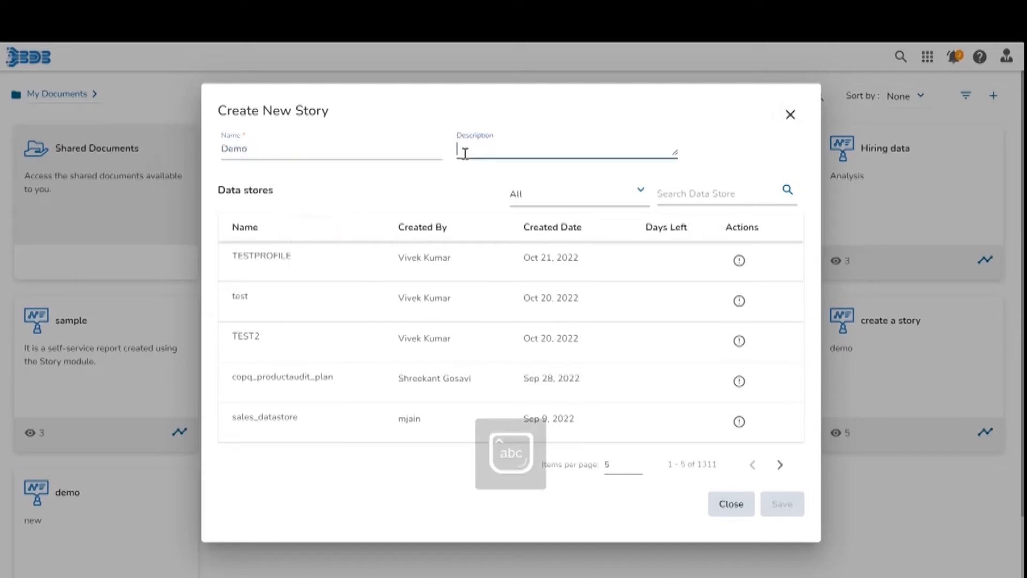
type("New story")
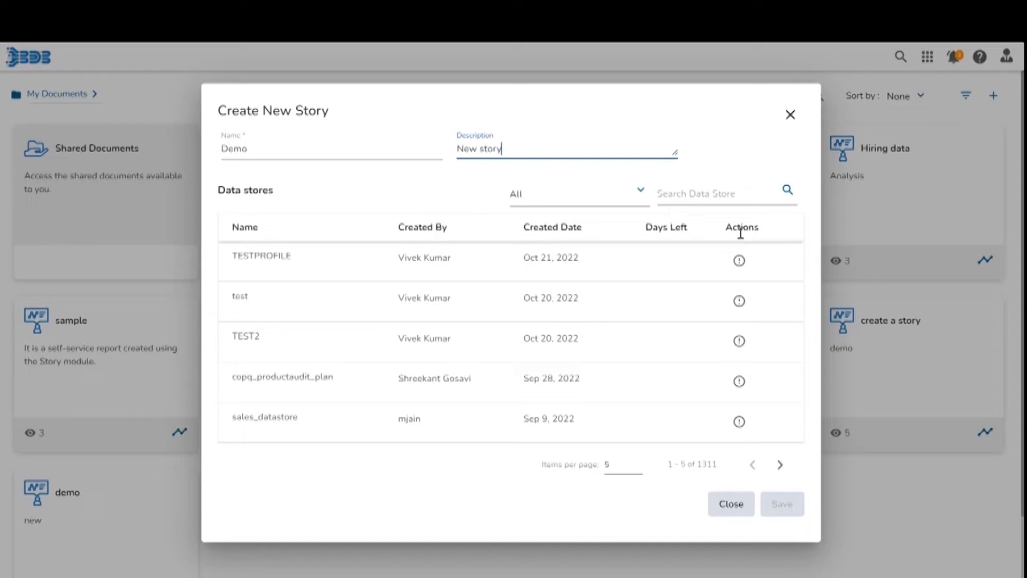
Filter the data stores to Personalised and view the Oil and Gas store's dimensions and measures.
left_click(640, 194)
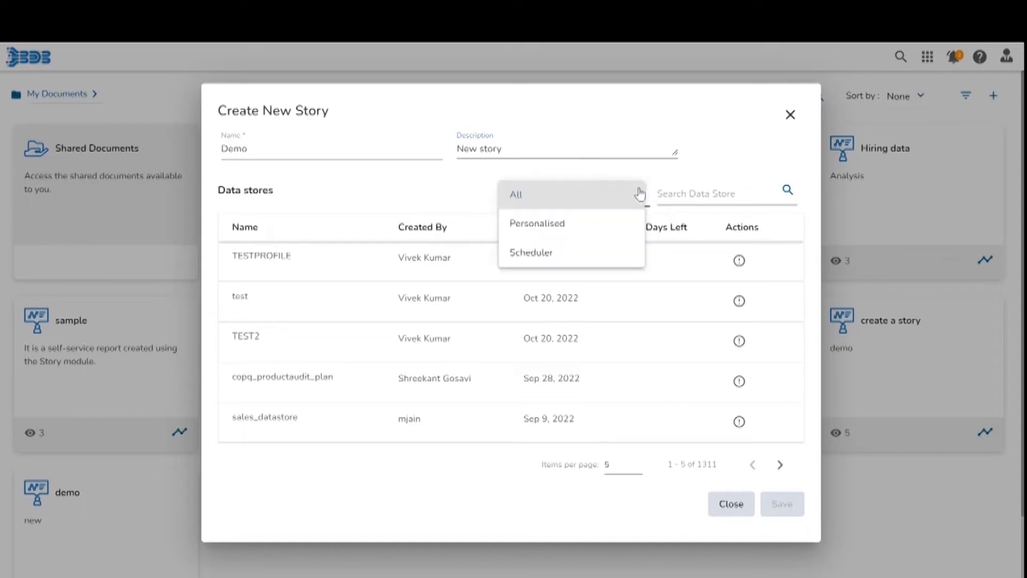
left_click(553, 234)
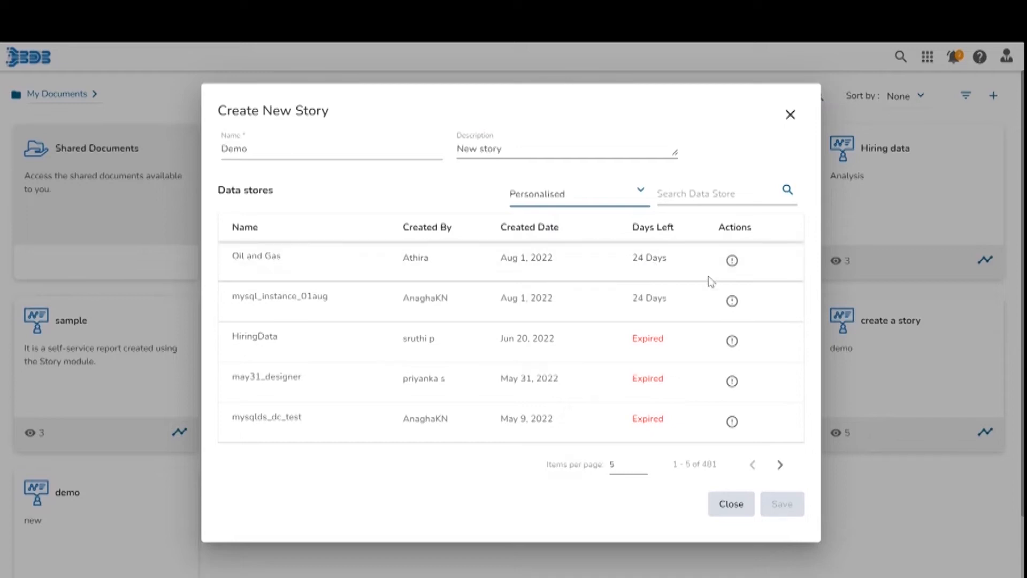
left_click(731, 261)
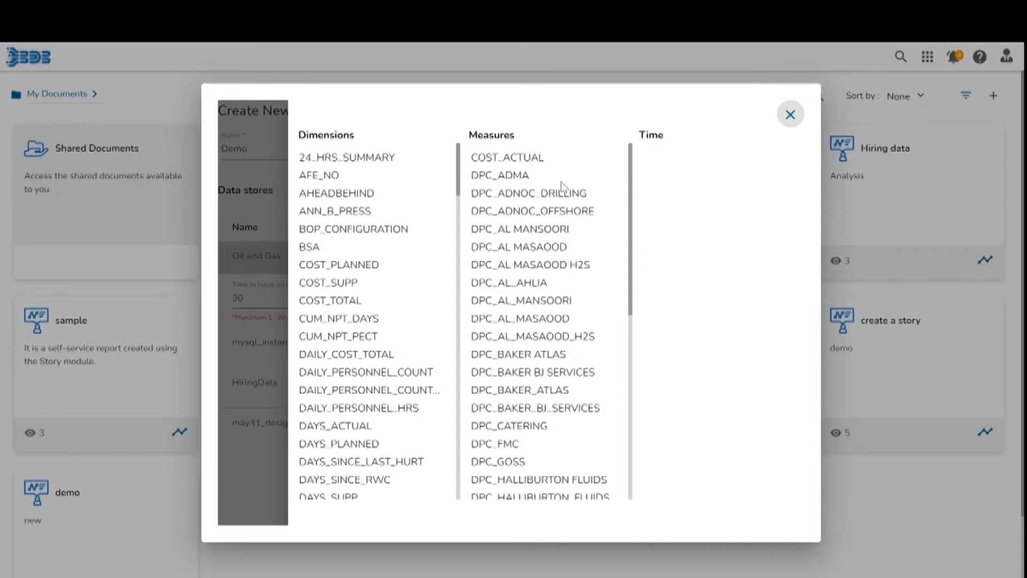
left_click(791, 115)
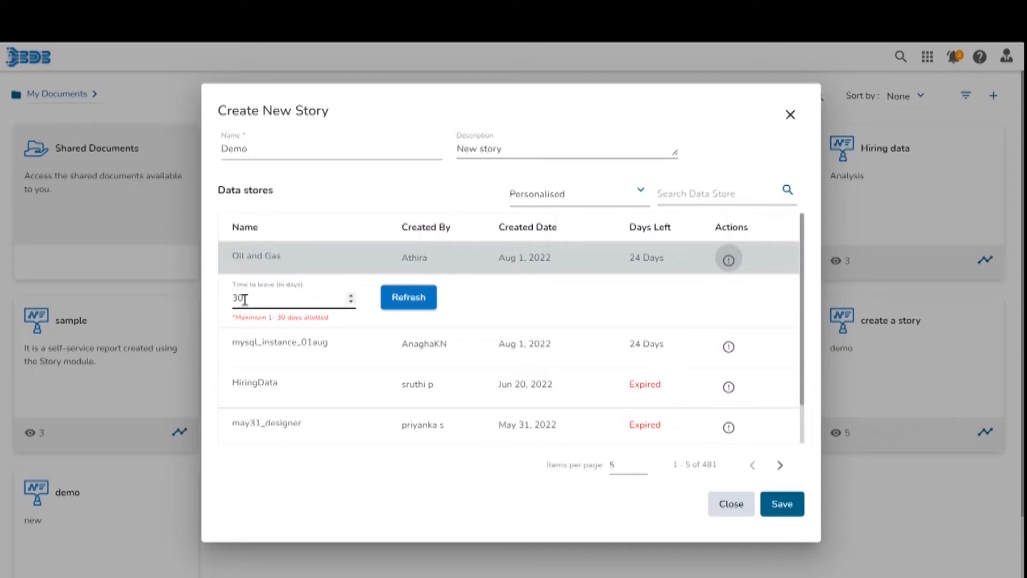
Refresh the Oil and Gas data store's 30-day time to leave and select that store.
left_click(401, 298)
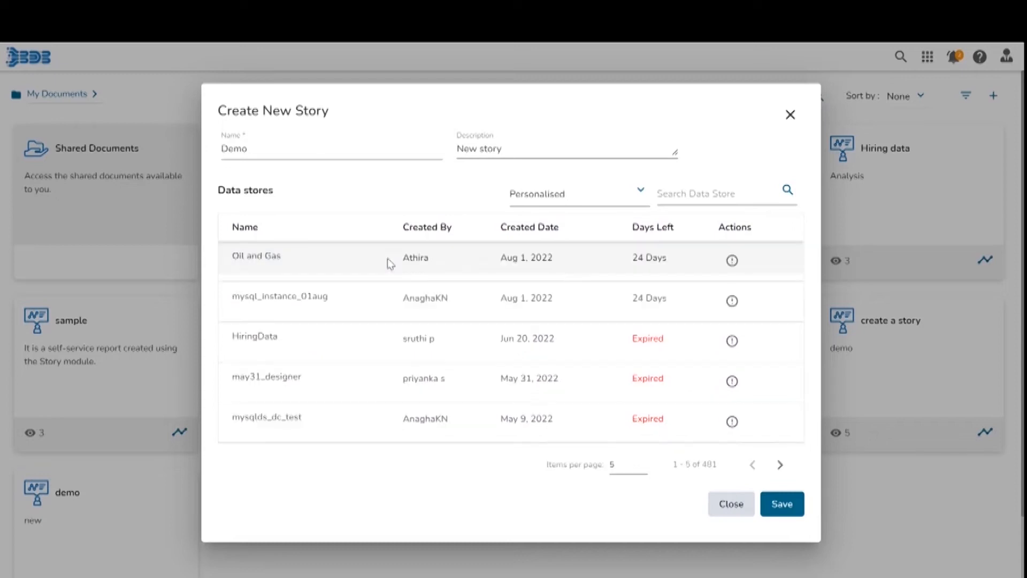
left_click(651, 256)
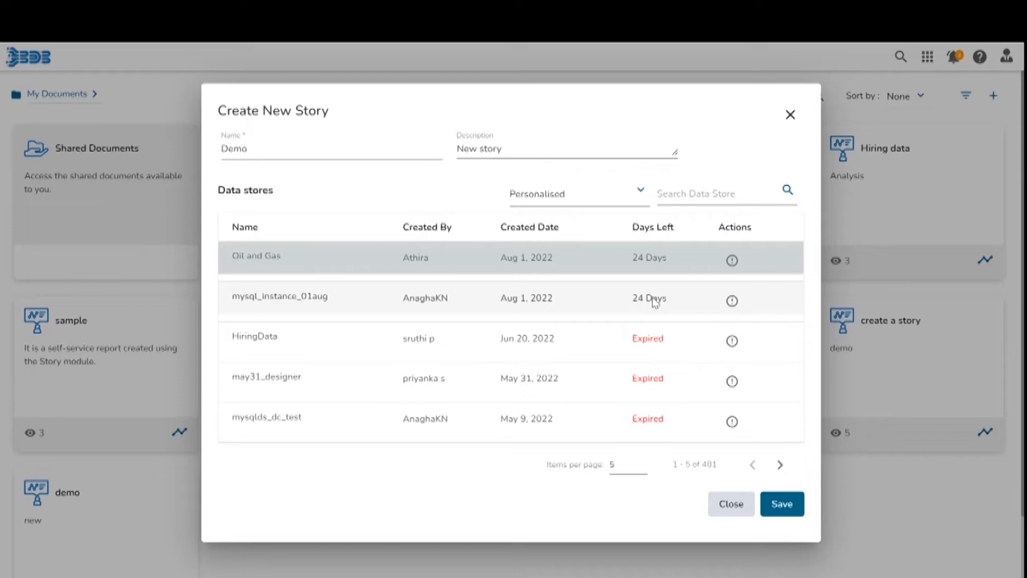
Filter the data stores to Scheduler and page through the list.
left_click(642, 192)
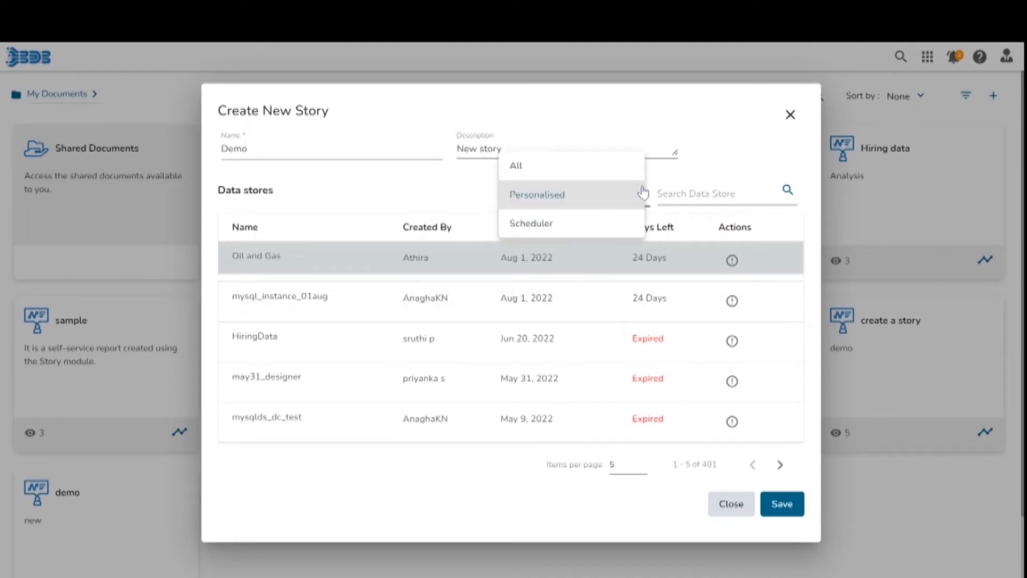
left_click(592, 230)
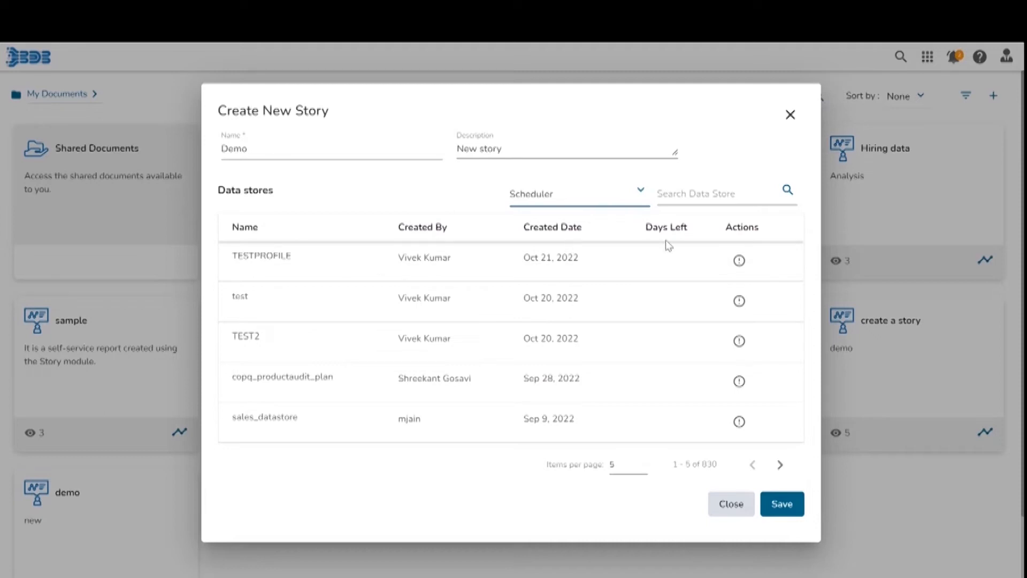
left_click(777, 474)
left_click(778, 474)
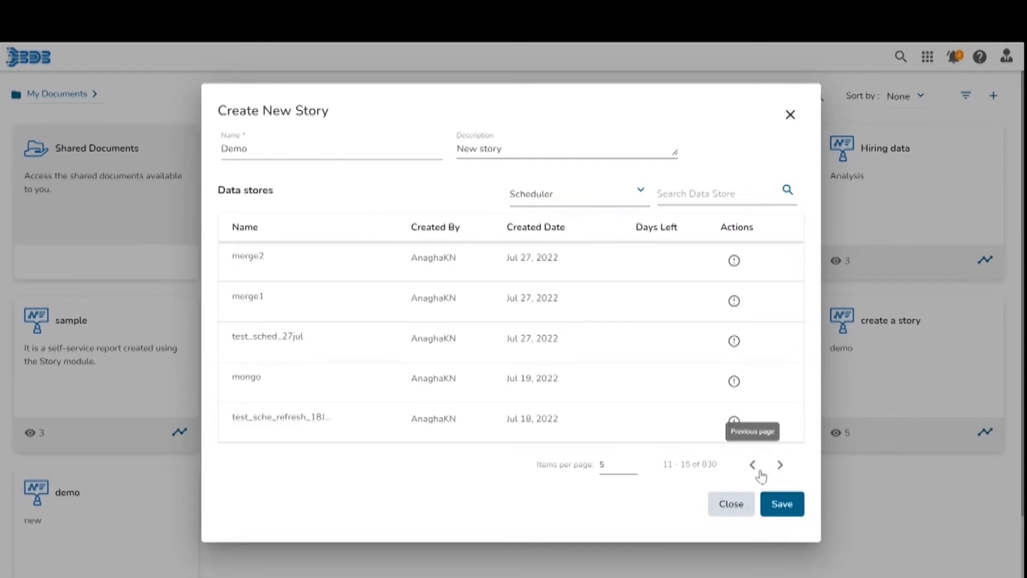
left_click(756, 468)
left_click(757, 469)
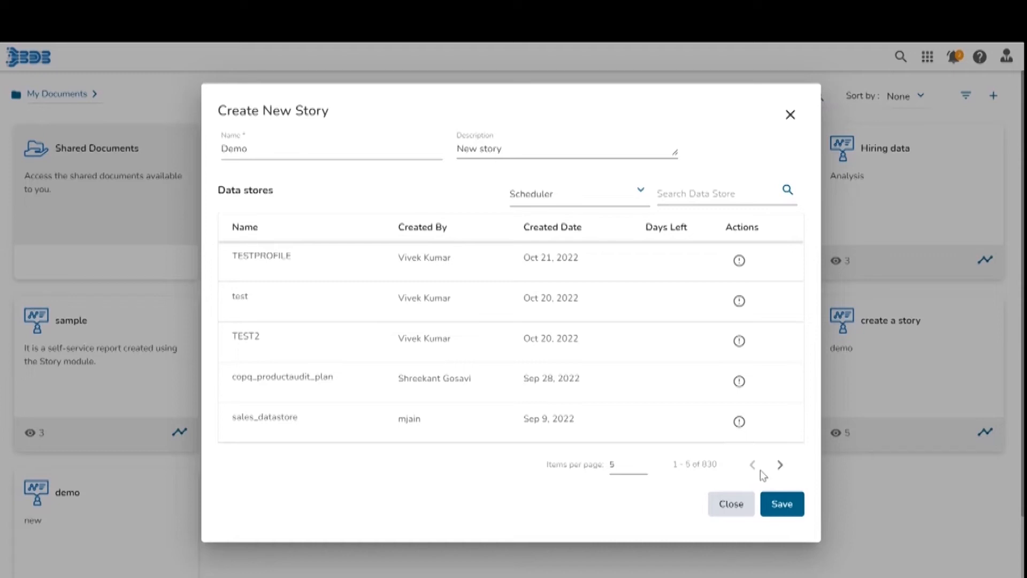
Search the data stores for spider, then clear the search.
left_click(713, 193)
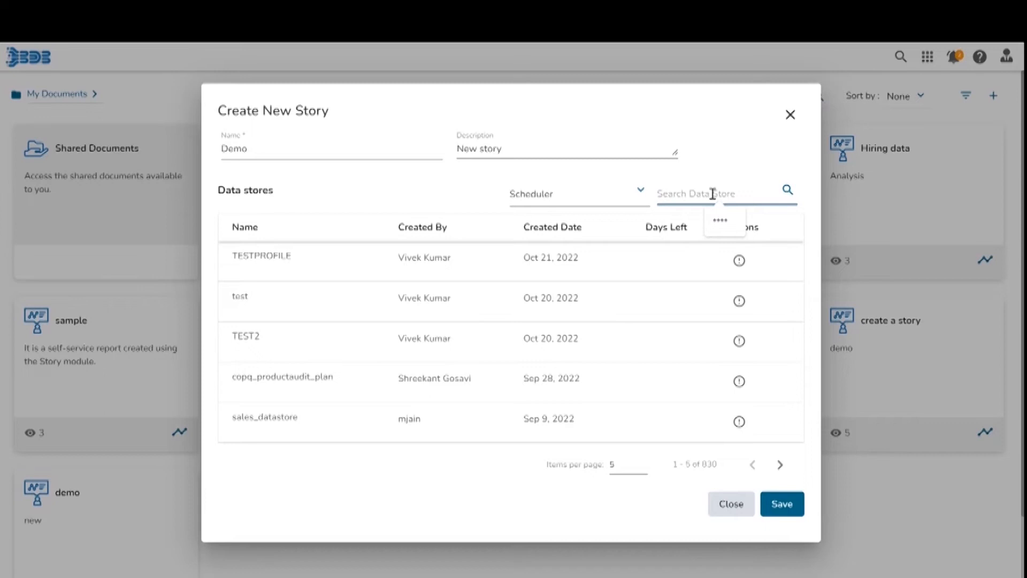
type("spider")
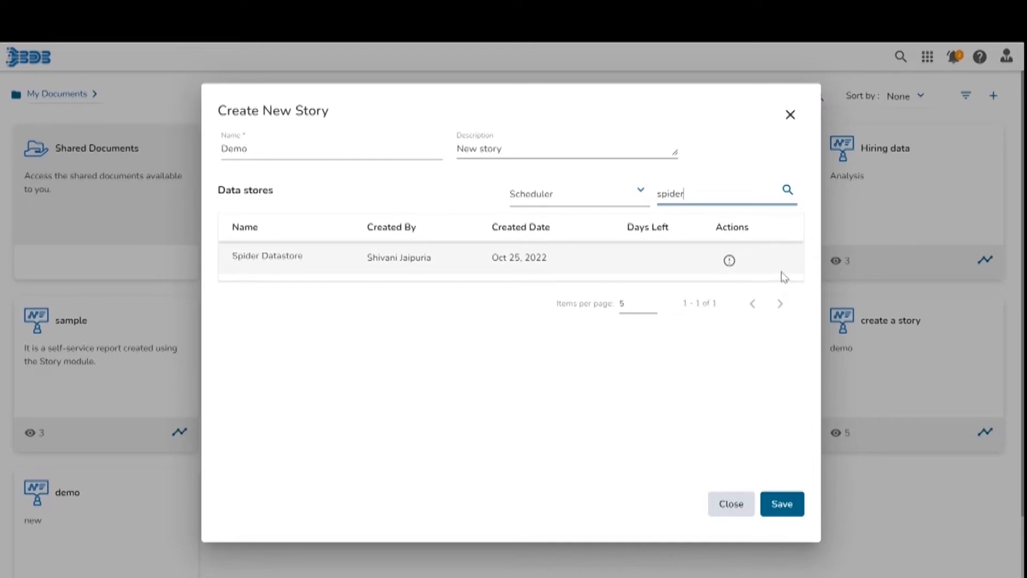
left_click_drag(692, 188, 659, 197)
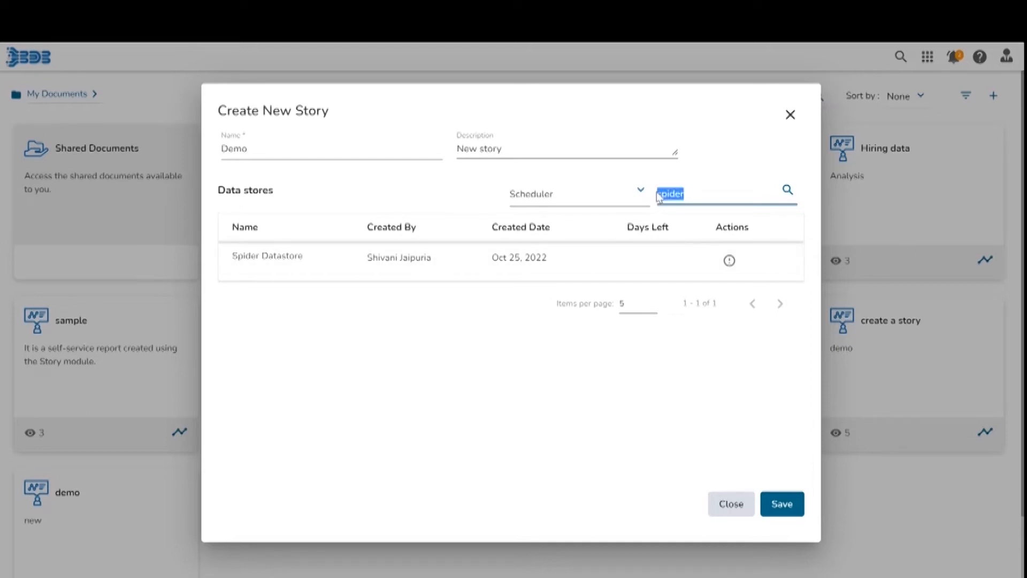
key("BackSpace")
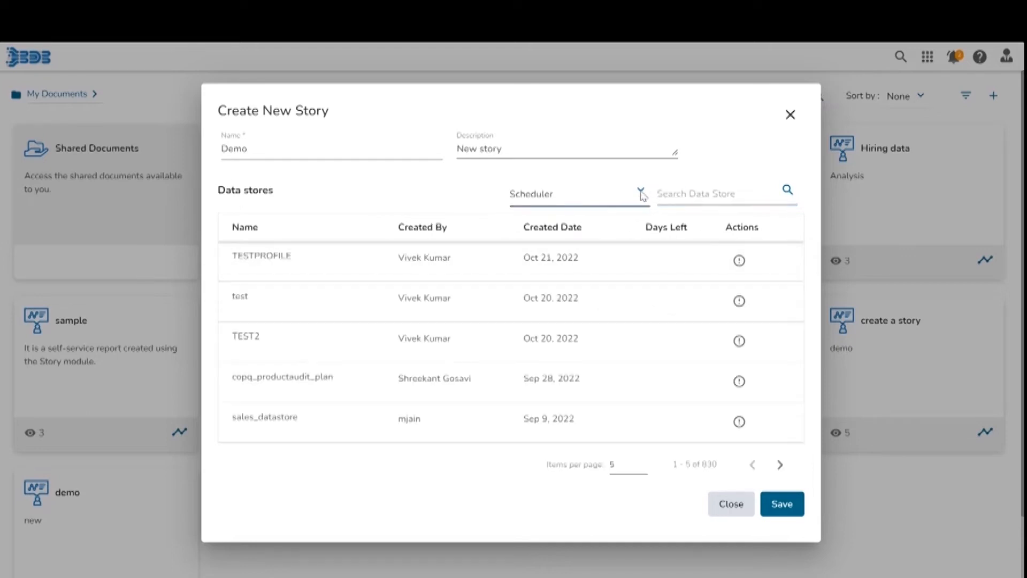
Create the Demo story from the Personalised mysql_instance_01aug data store, then end the designer tour.
left_click(641, 193)
left_click(619, 168)
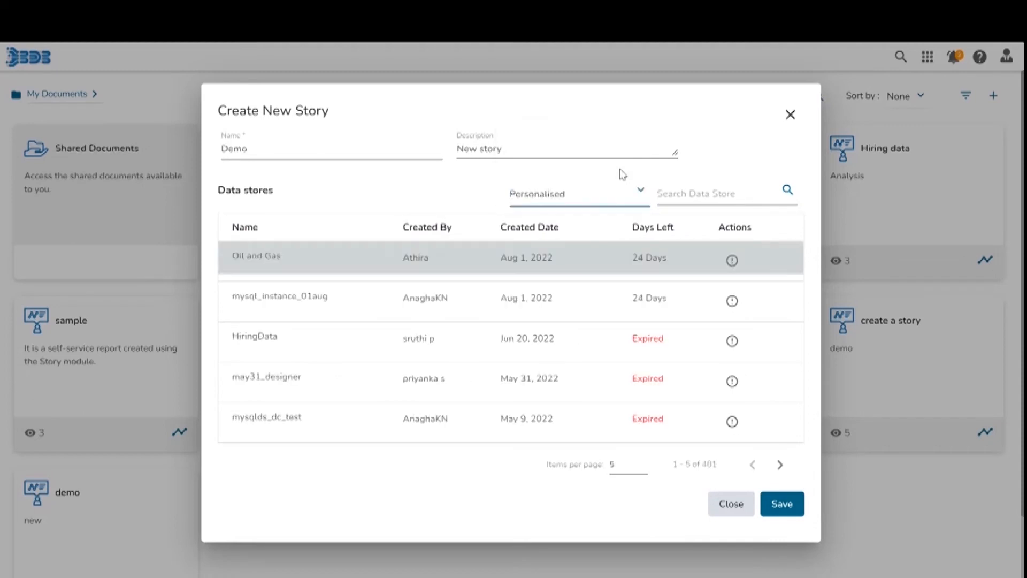
left_click(237, 310)
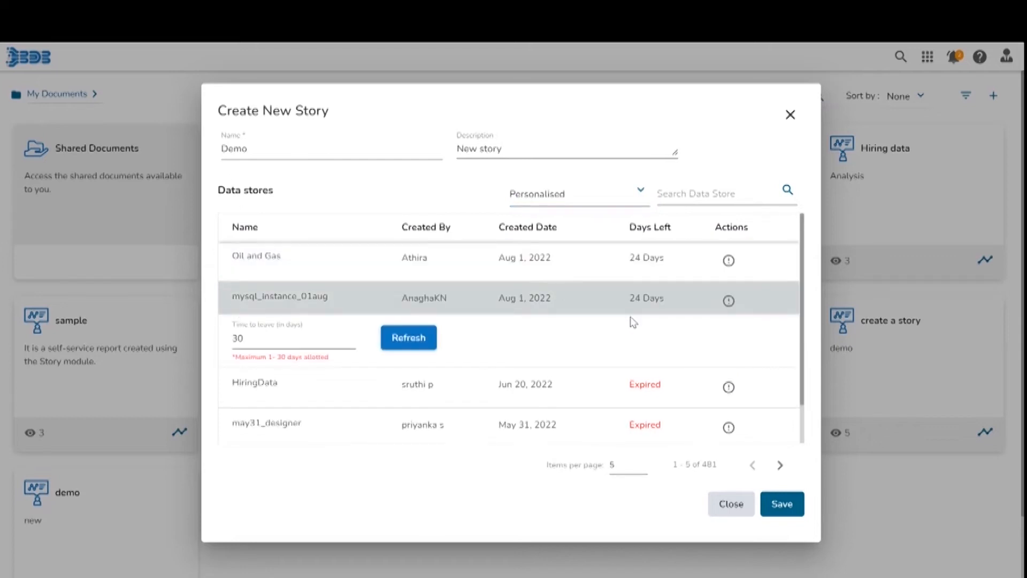
left_click(781, 508)
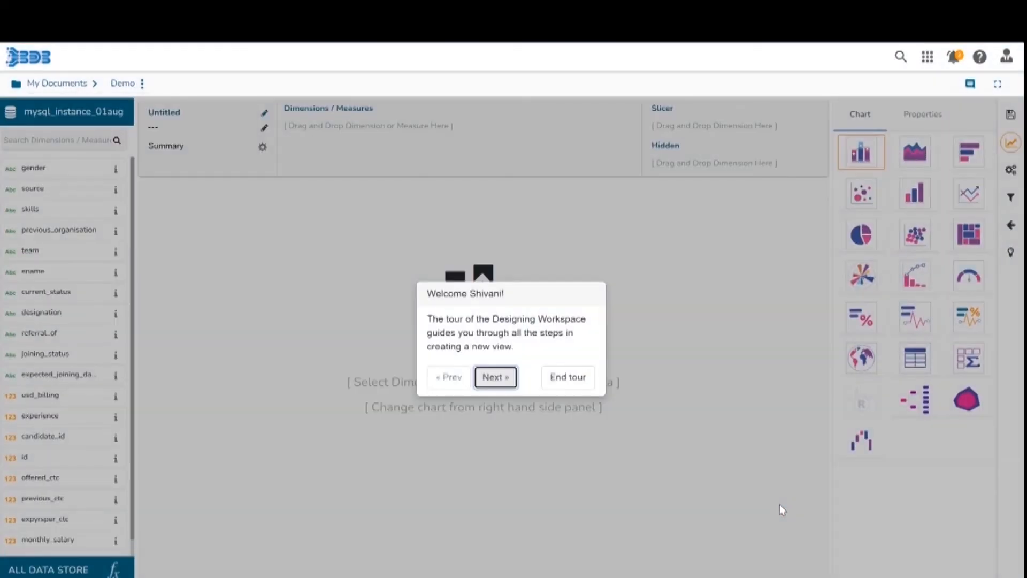
left_click(568, 380)
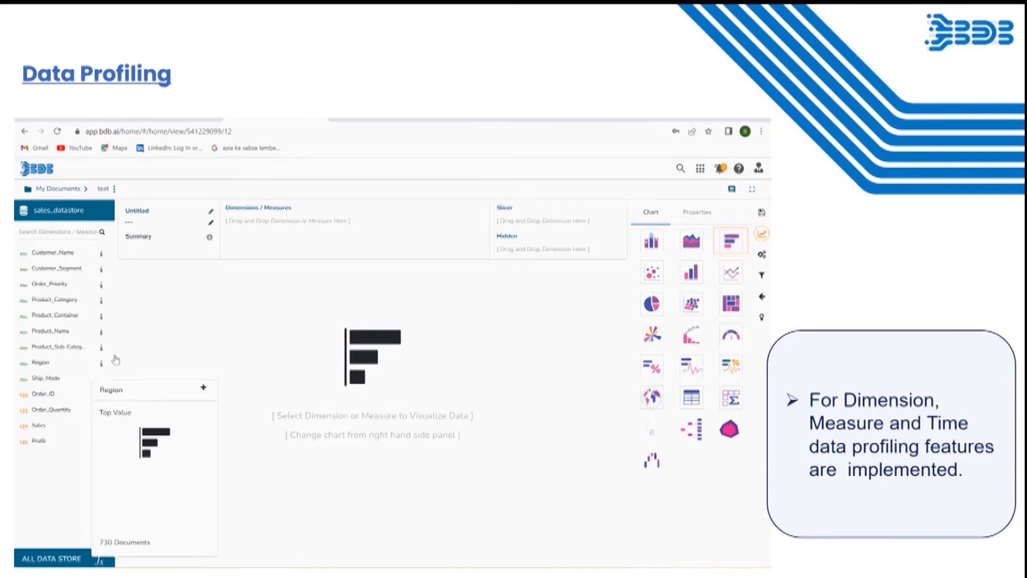
Leave the slide show and switch back to the BDB designer browser window.
key("Escape")
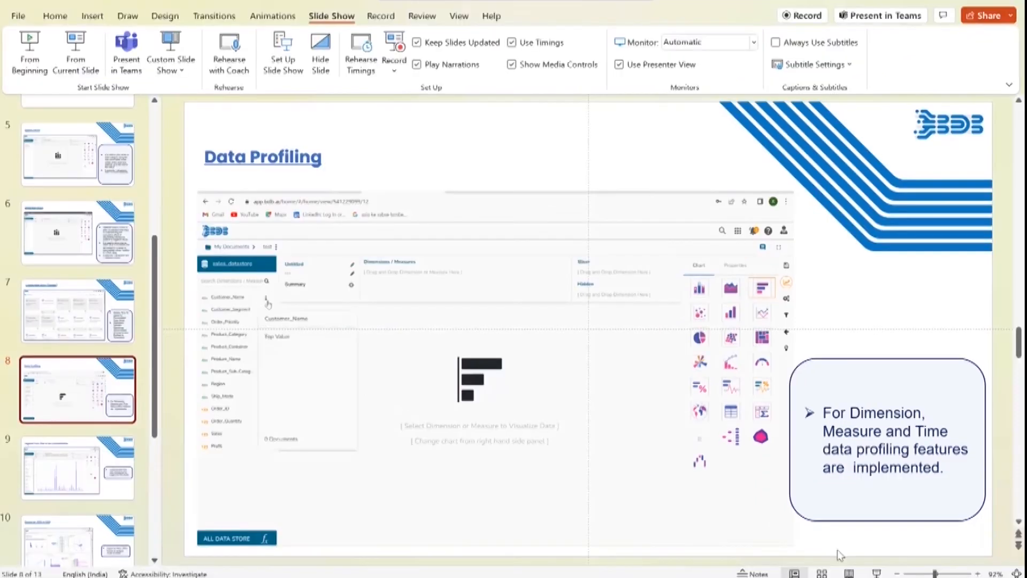
mouse_move(632, 577)
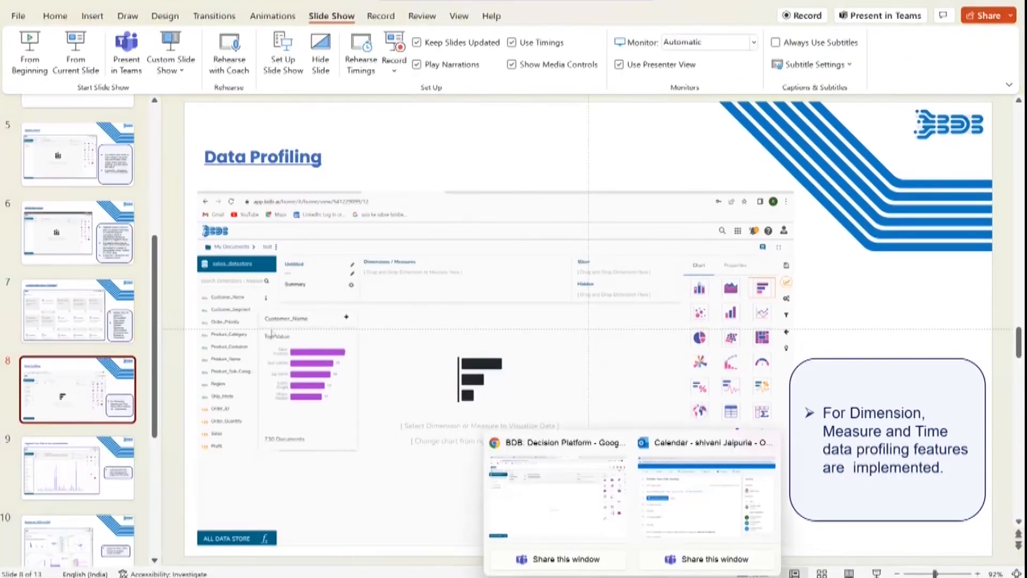
left_click(568, 515)
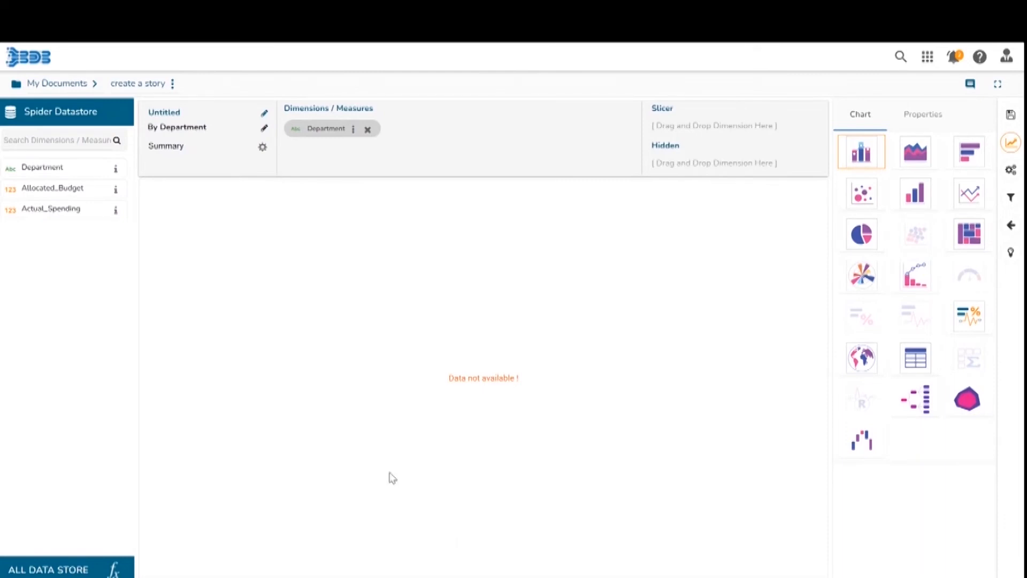
View the data profiles of the Department, Allocated_Budget and Actual_Spending fields of the Spider Datastore.
left_click(116, 169)
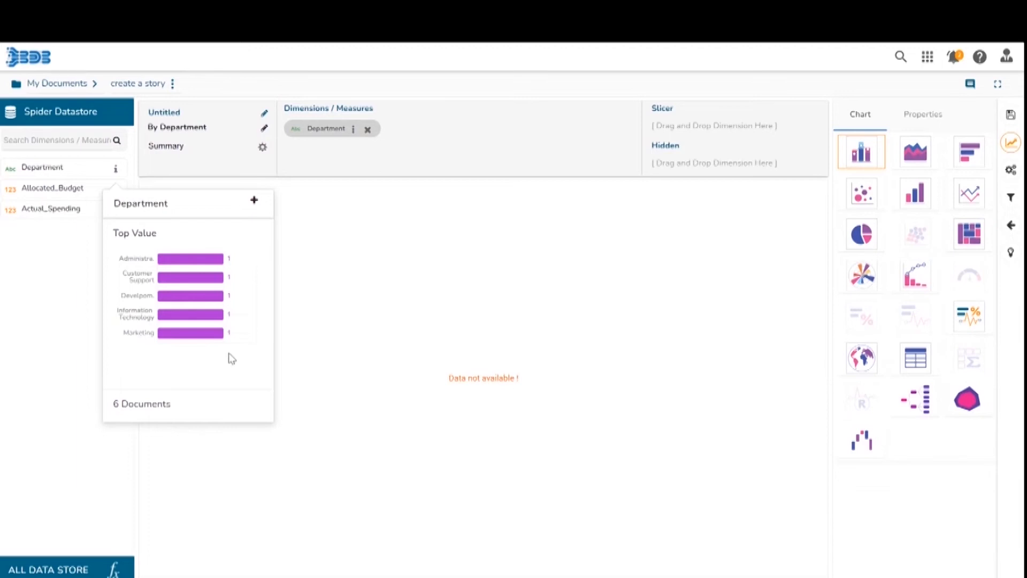
left_click_drag(69, 187, 107, 194)
left_click(115, 189)
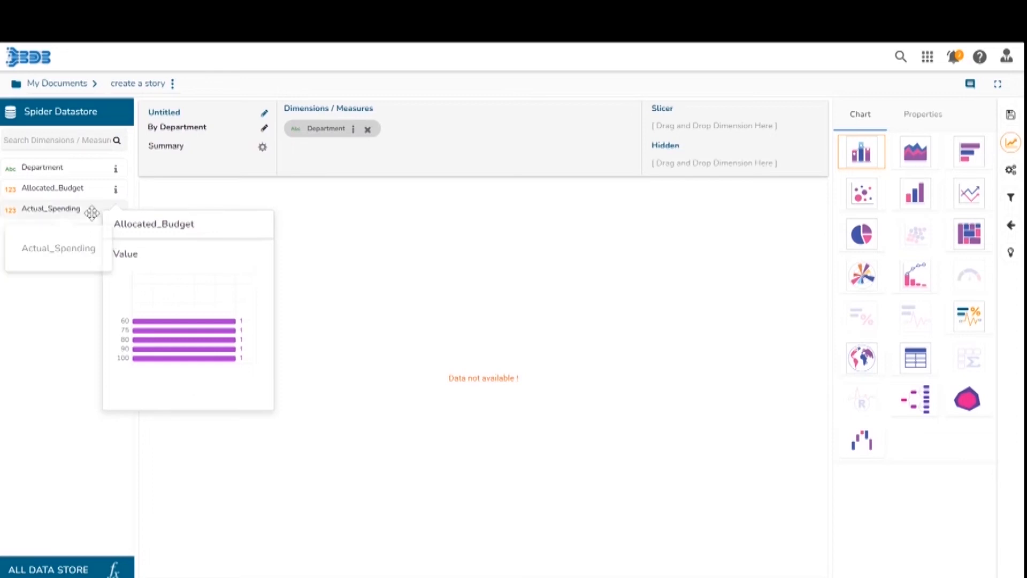
left_click(116, 211)
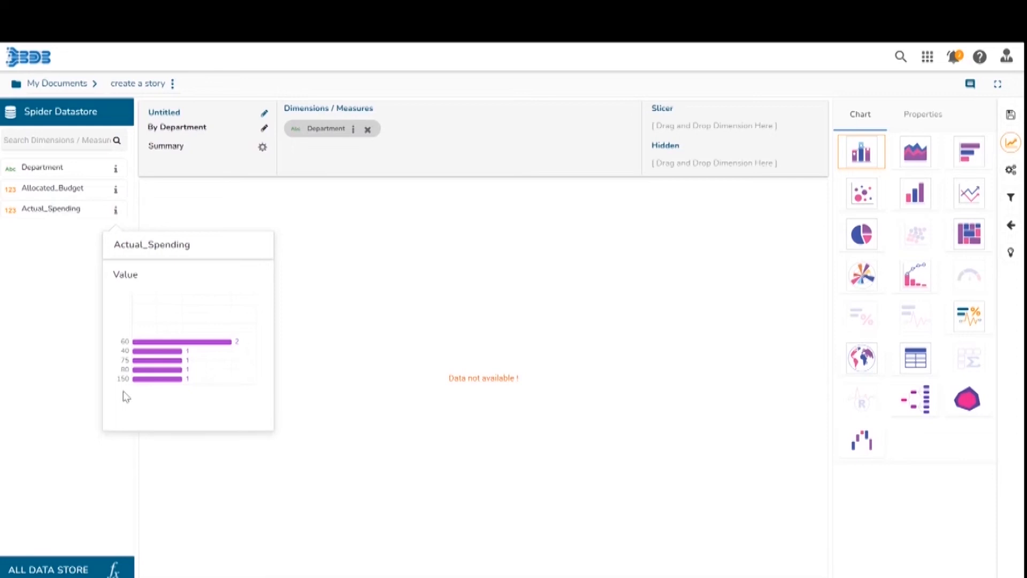
left_click(358, 327)
Add Allocated_Budget and Actual_Spending to Dimensions / Measures to chart them by Department, then inspect the bar values.
left_click_drag(101, 188, 472, 141)
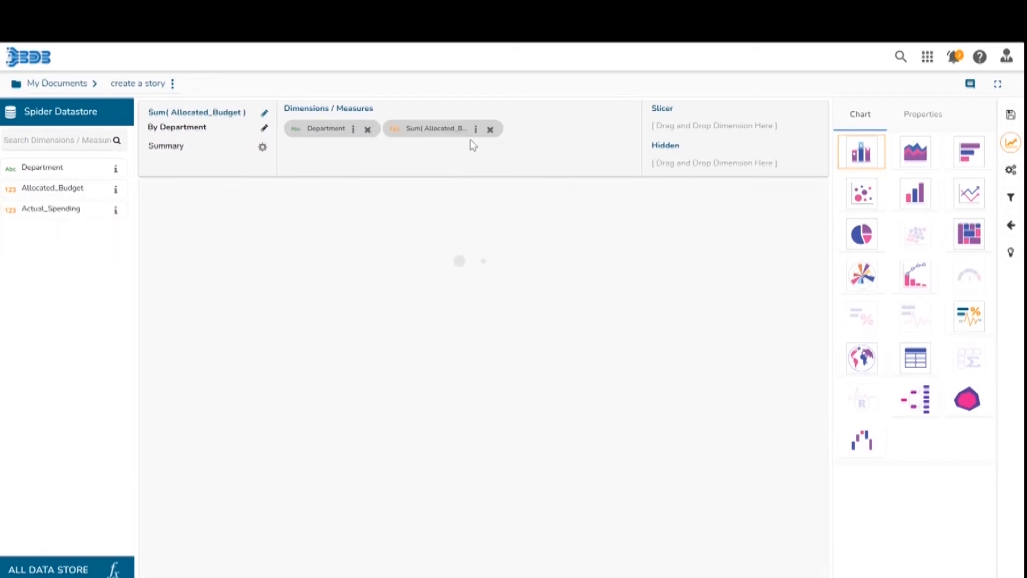
left_click_drag(78, 210, 578, 142)
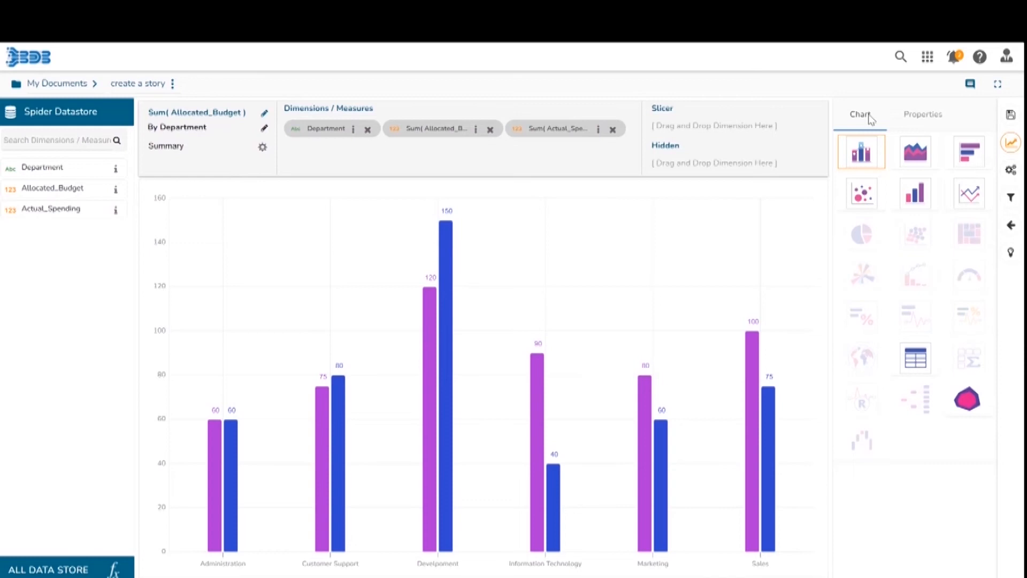
mouse_move(212, 474)
left_click(121, 213)
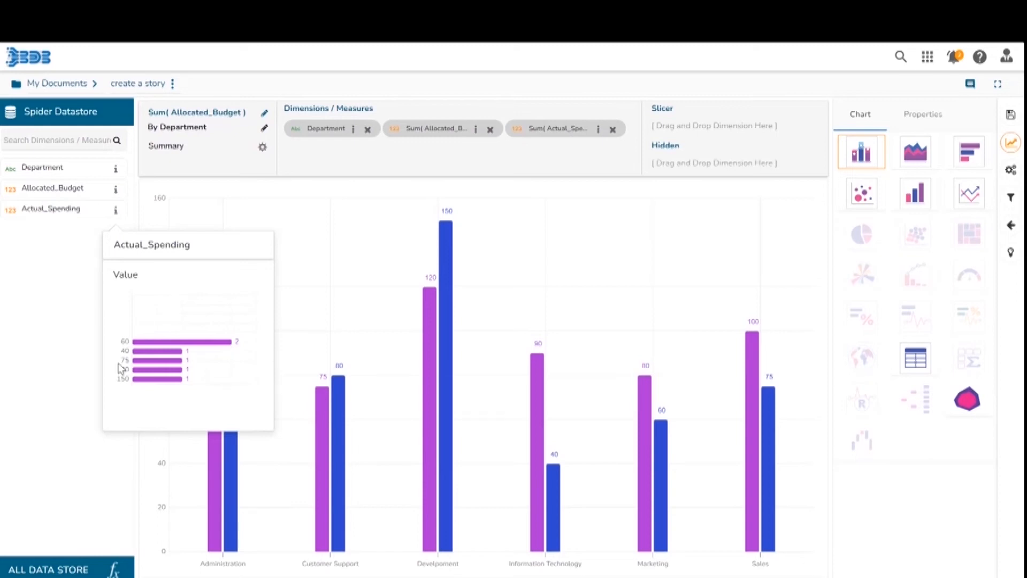
left_click(115, 209)
mouse_move(230, 458)
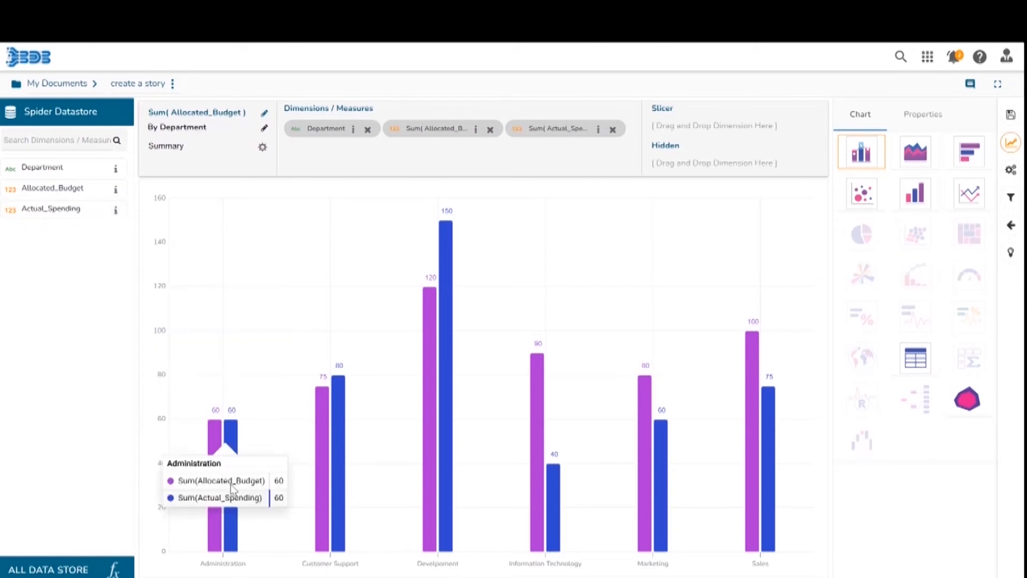
mouse_move(663, 484)
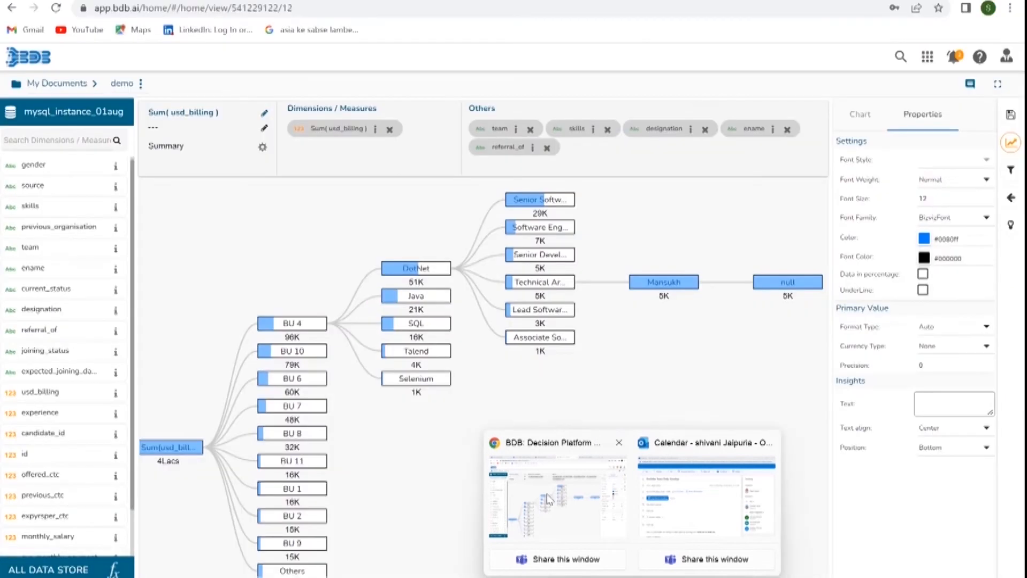
left_click(547, 499)
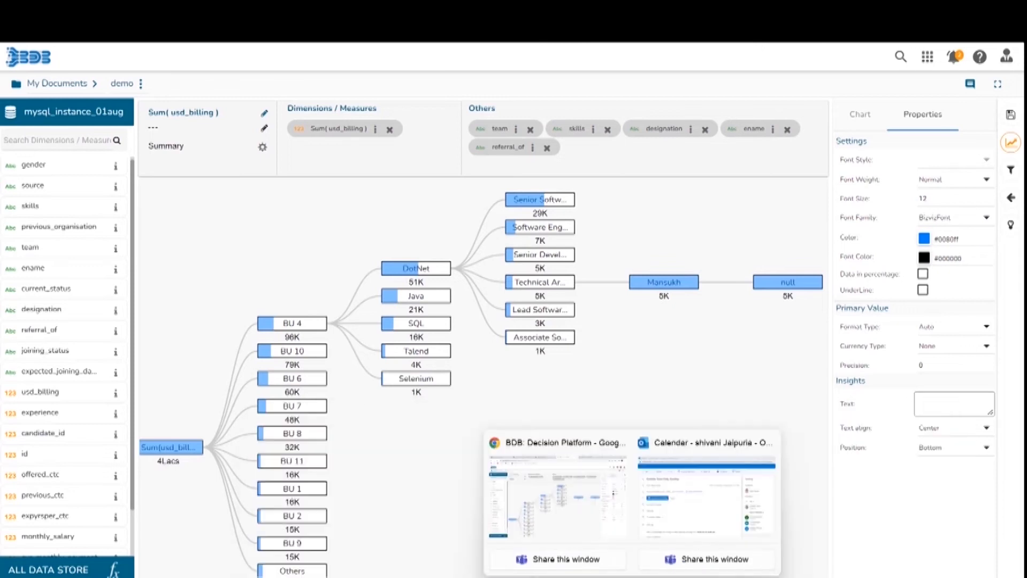
mouse_move(602, 577)
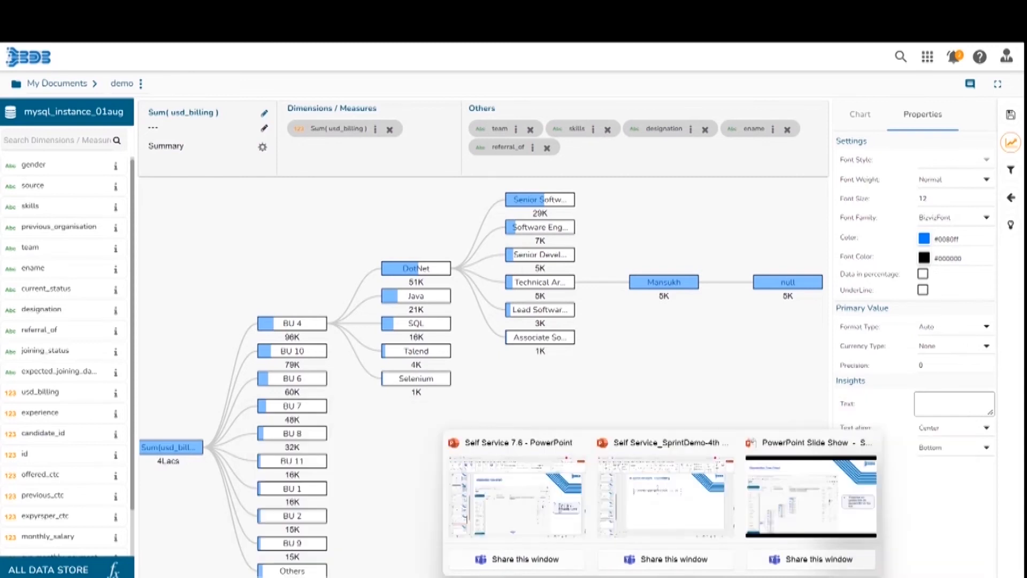
mouse_move(662, 576)
left_click(488, 529)
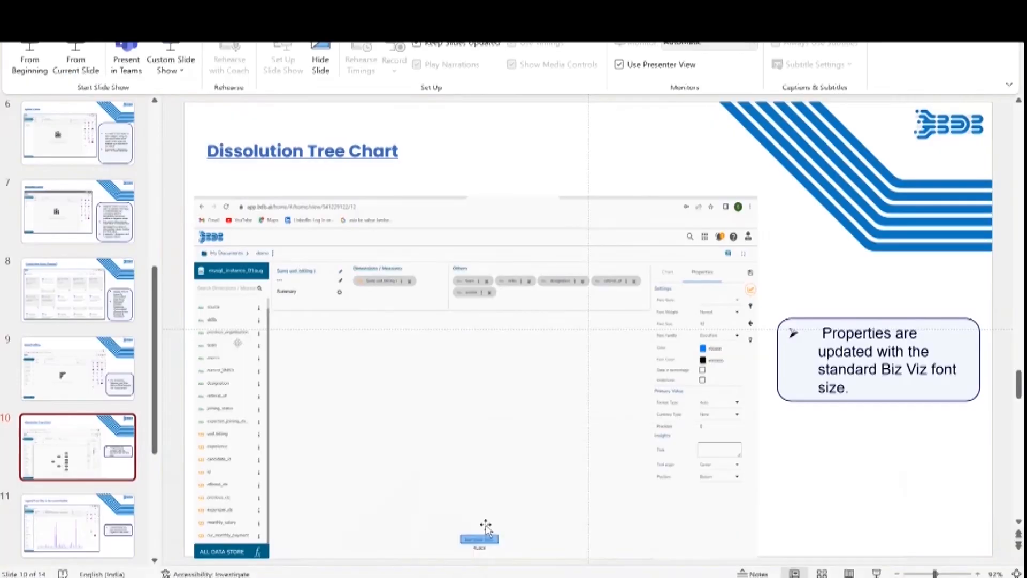
Select the Legend Font Size to be customizable slide and resume the slide show.
left_click(90, 450)
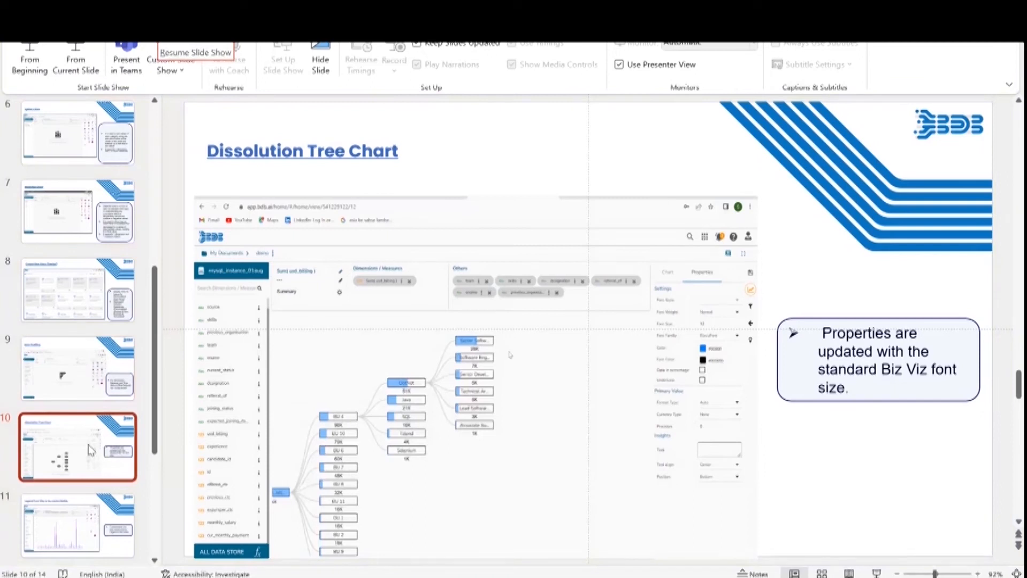
left_click(87, 506)
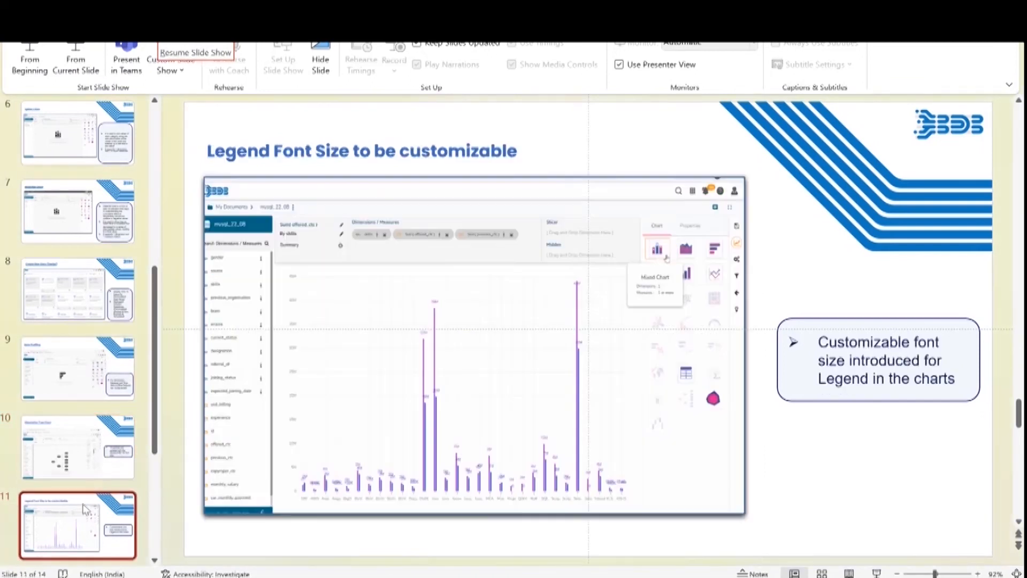
left_click(59, 46)
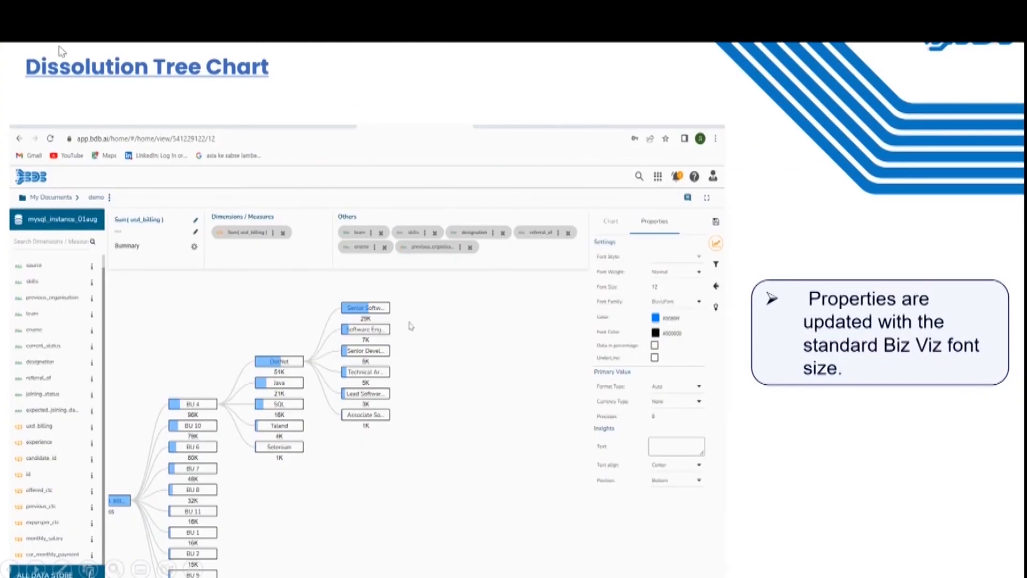
left_click(59, 46)
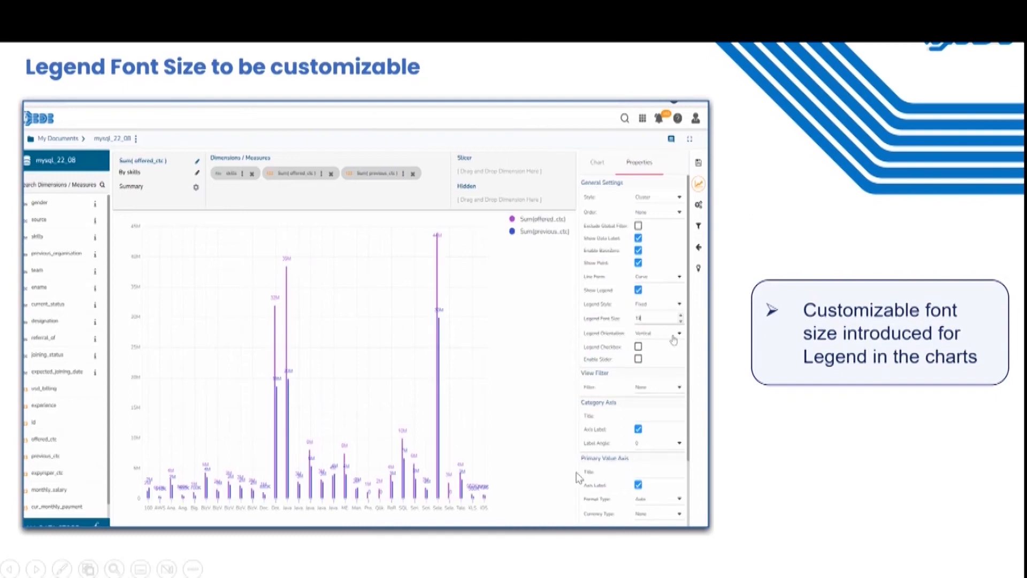
Return to the Demo story and place Department, Allocated_Budget and Actual_Spending in Dimensions / Measures.
mouse_move(632, 577)
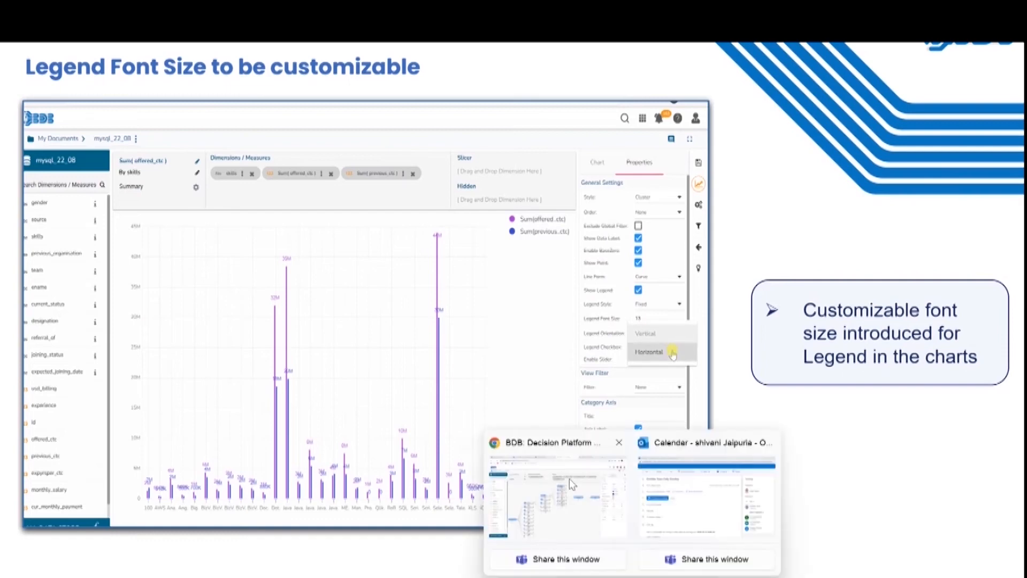
left_click(571, 484)
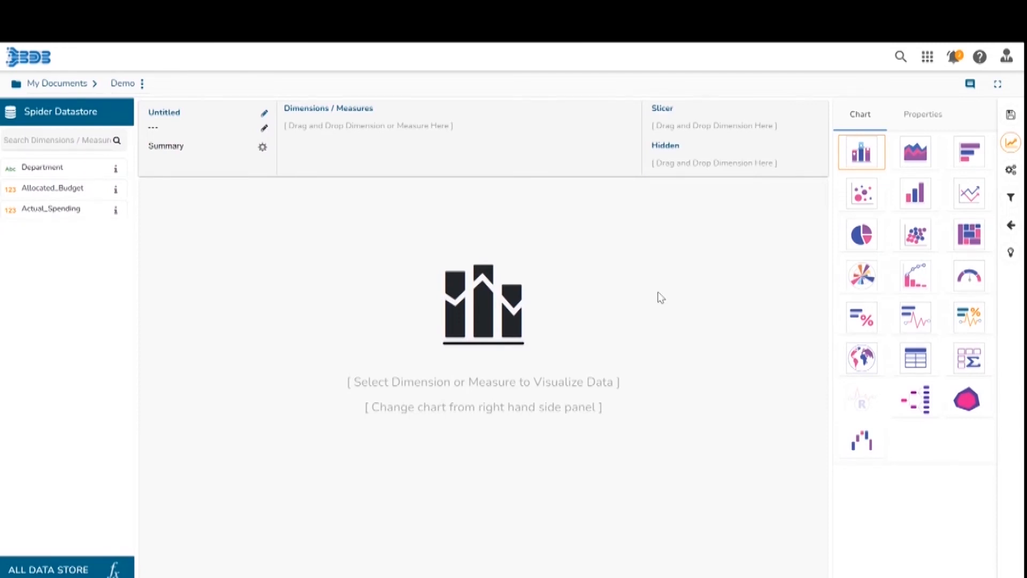
left_click_drag(43, 168, 314, 150)
left_click_drag(85, 188, 456, 132)
left_click_drag(76, 209, 609, 137)
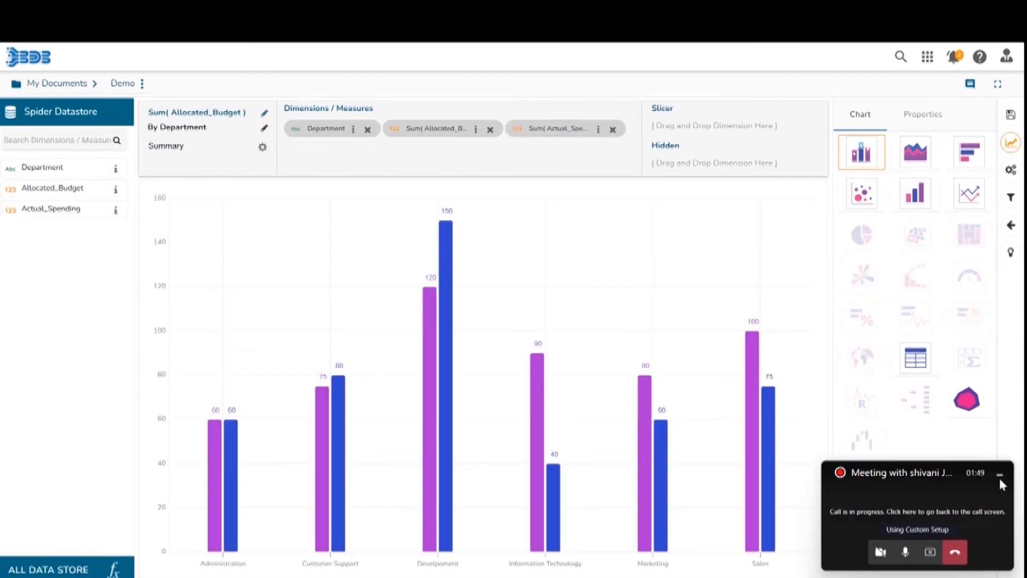
Enable Show Legend in the chart's properties.
left_click(999, 476)
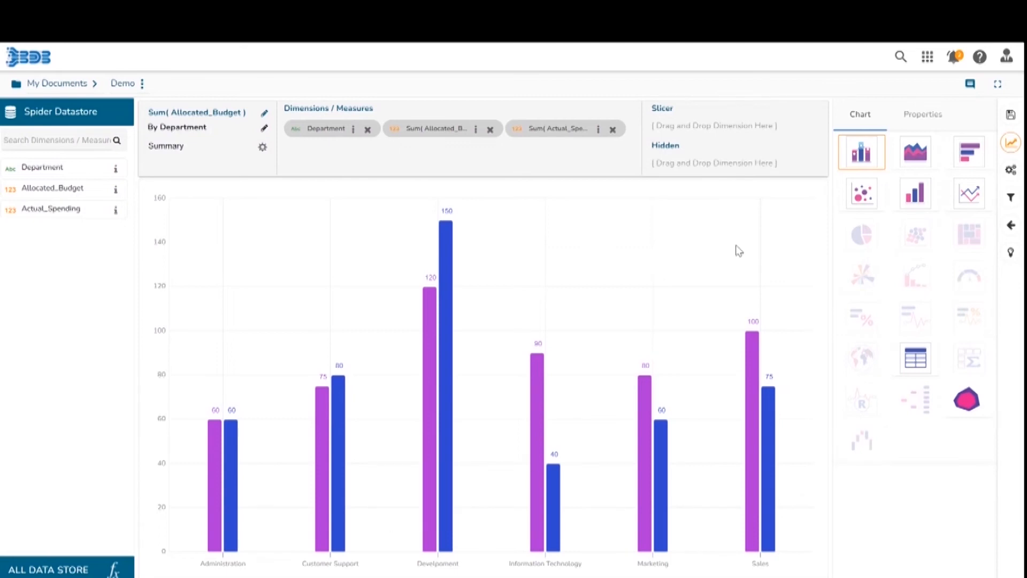
left_click(920, 116)
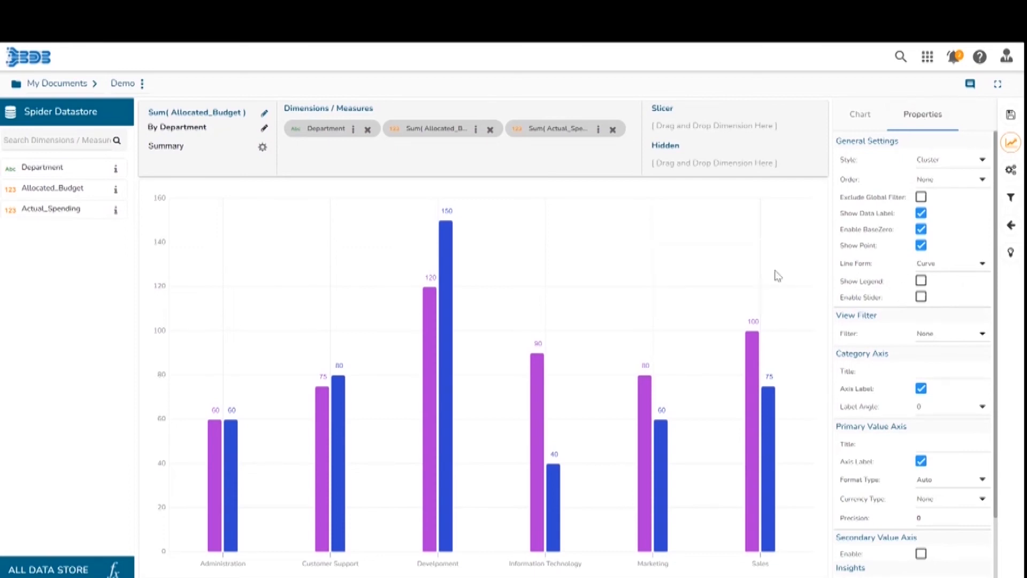
left_click(921, 282)
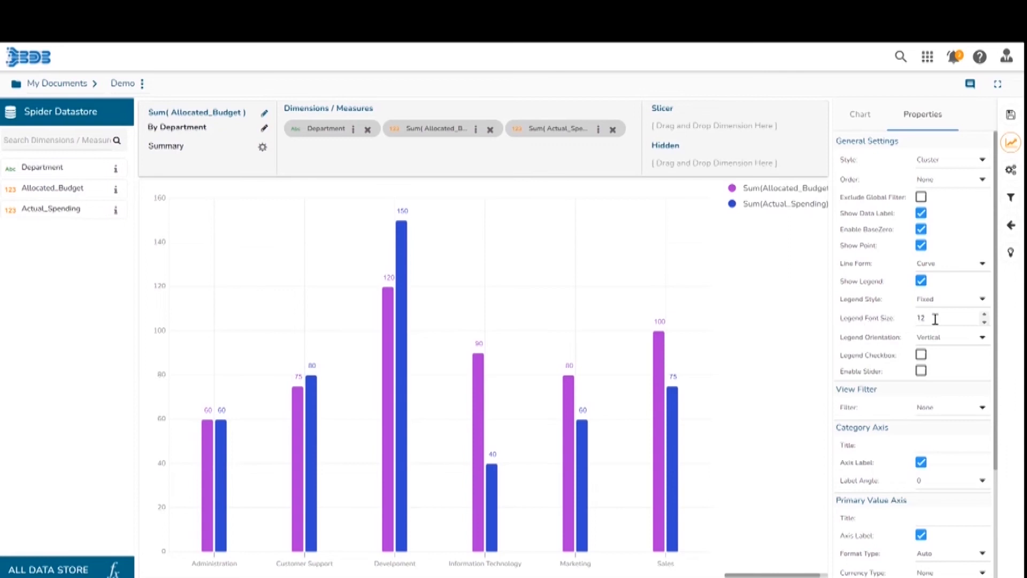
Set the Legend Font Size to 13.
left_click(984, 315)
left_click(984, 315)
left_click(984, 315)
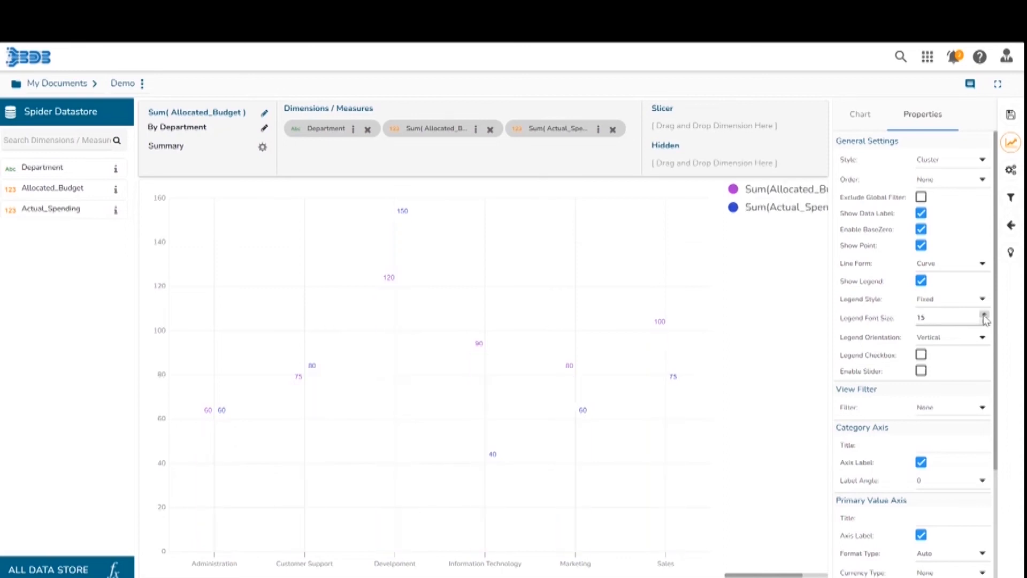
left_click(984, 322)
left_click(984, 323)
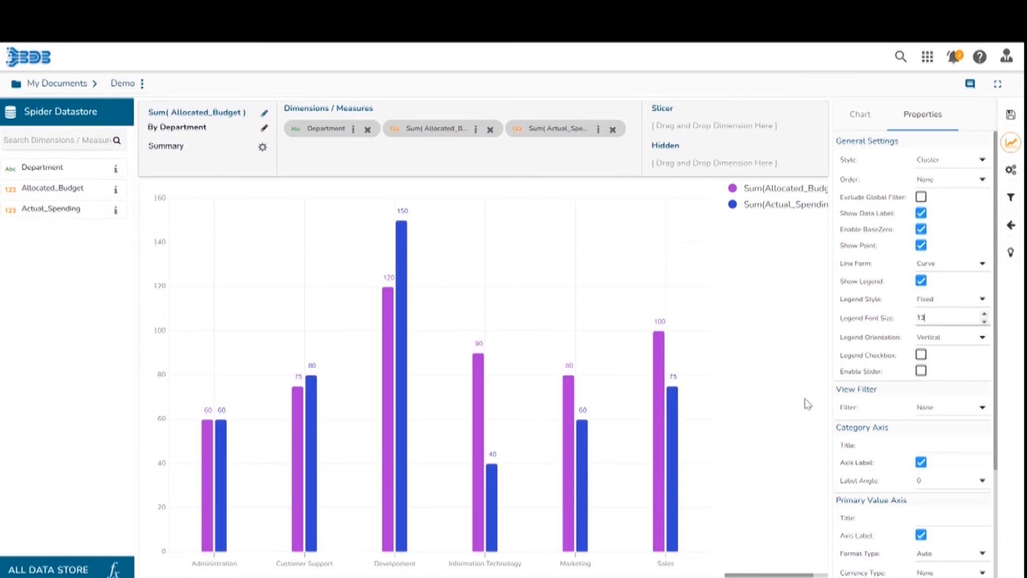
Switch to the presentation, advance to the Export as JPEG or PNG slide and resume the slide show.
mouse_move(691, 576)
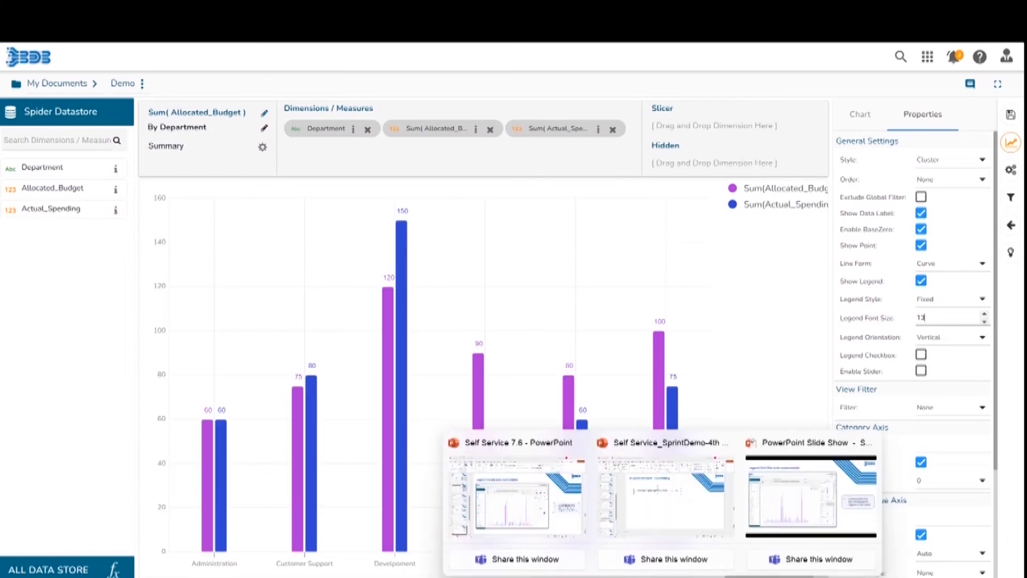
left_click(560, 521)
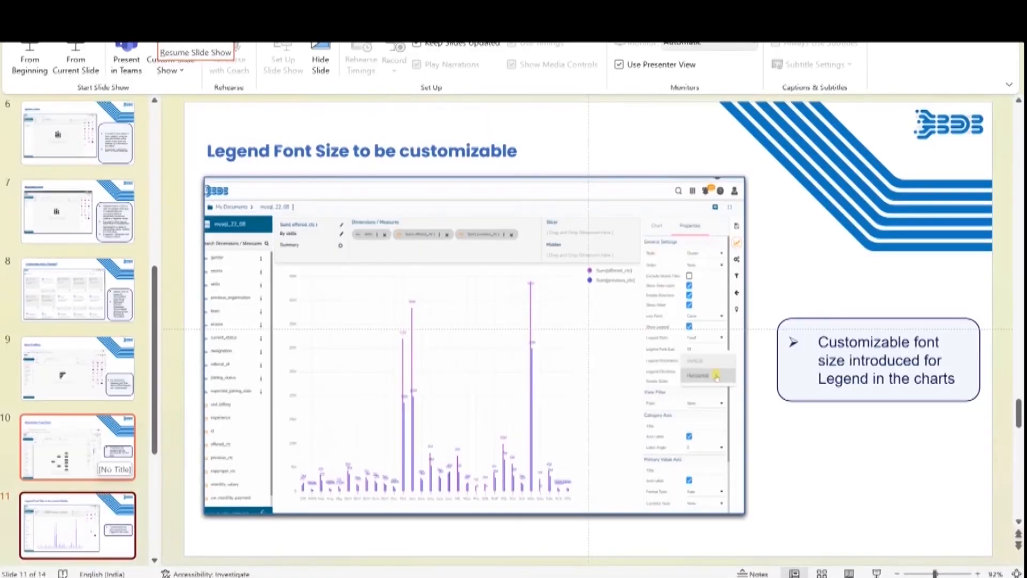
key("Down")
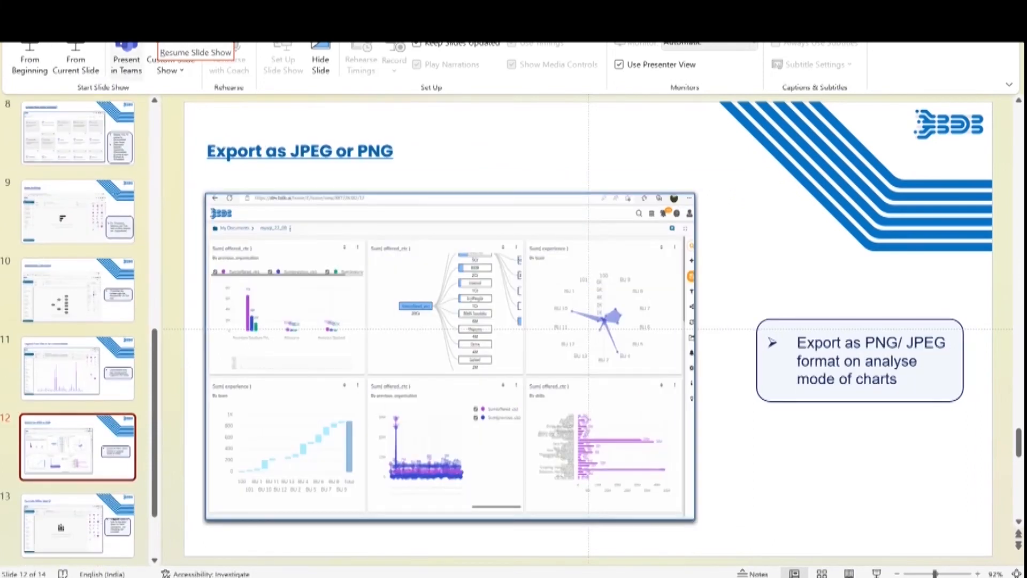
left_click(76, 59)
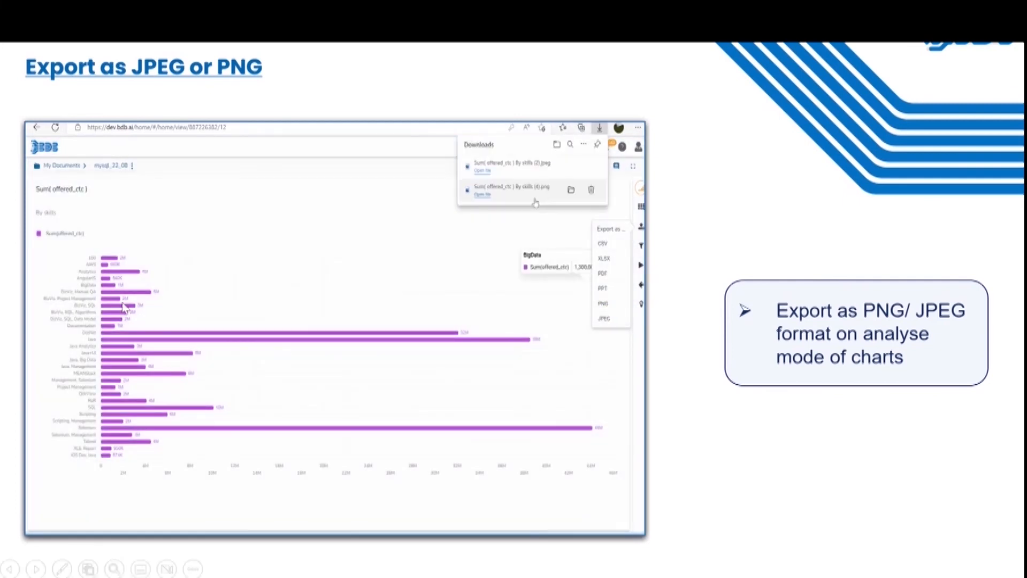
mouse_move(631, 575)
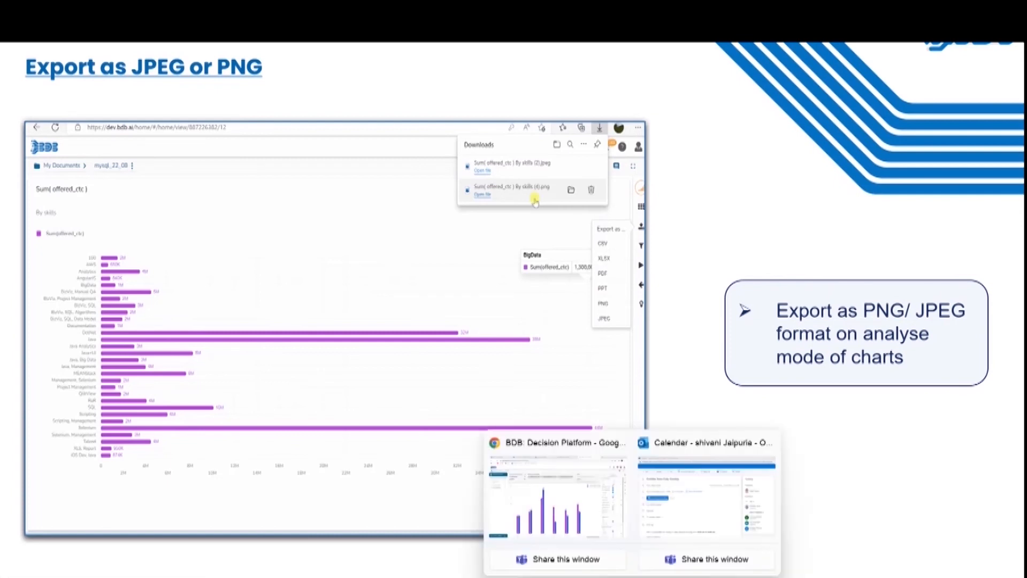
Return to the Demo story designer and save the chart into the story.
left_click(573, 514)
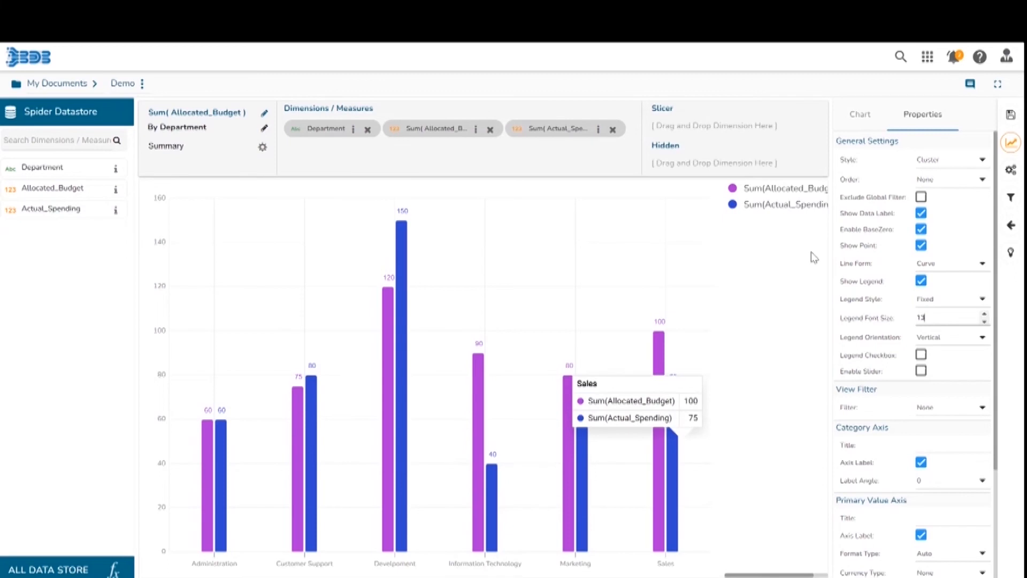
left_click(1011, 117)
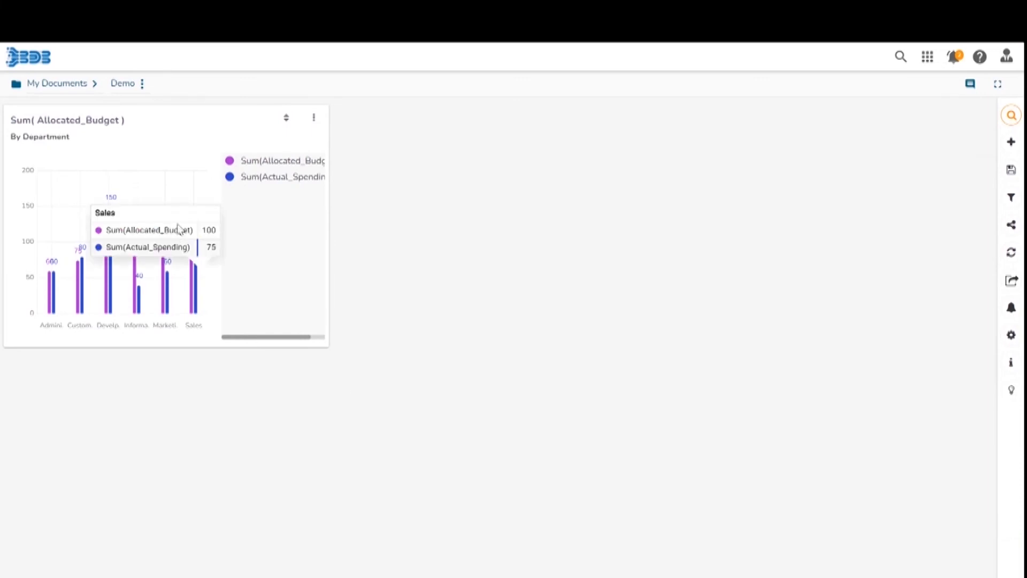
Open the Sum(Allocated_Budget) chart in Analyse mode from its options menu.
left_click(314, 118)
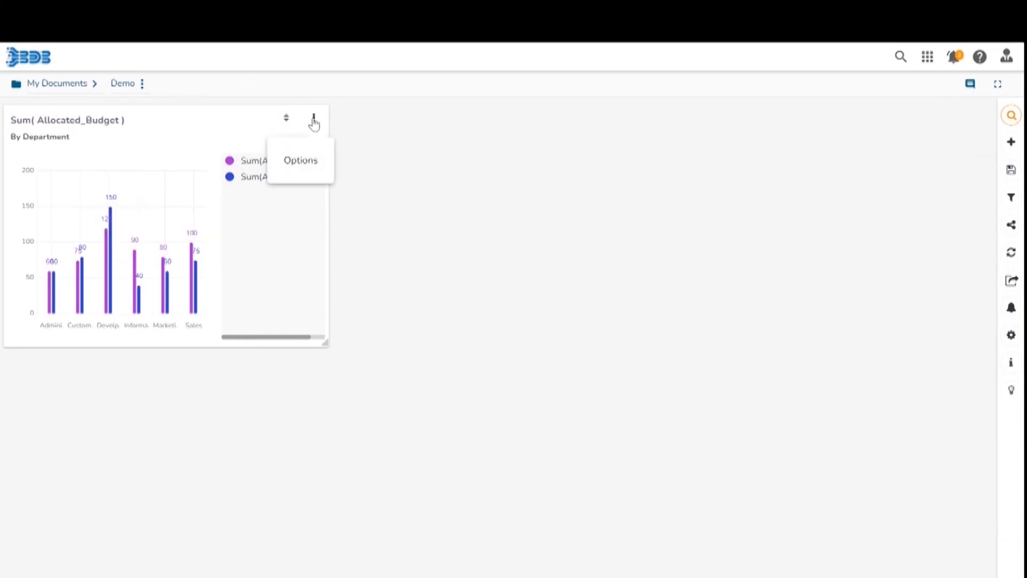
left_click(313, 118)
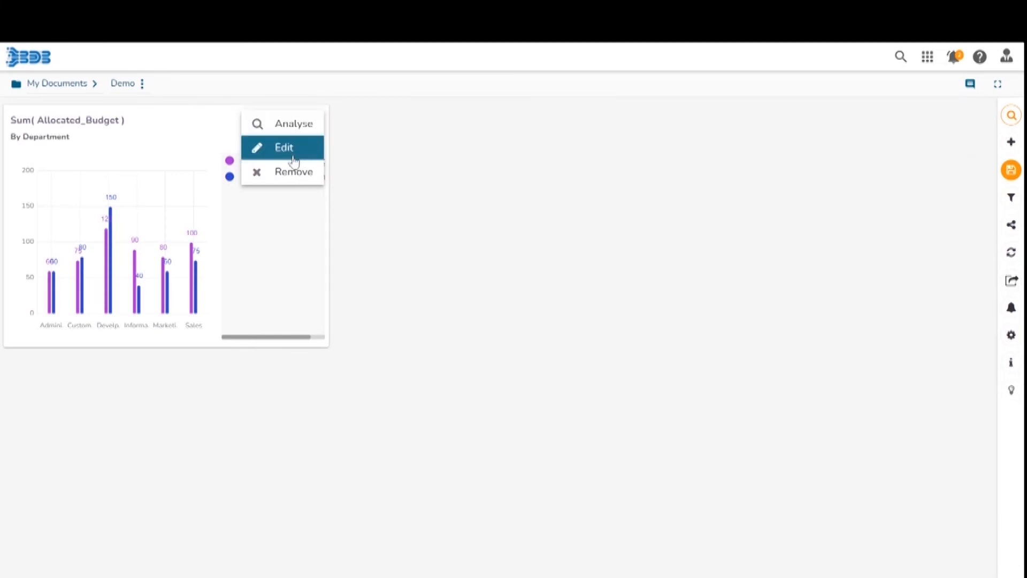
left_click(293, 124)
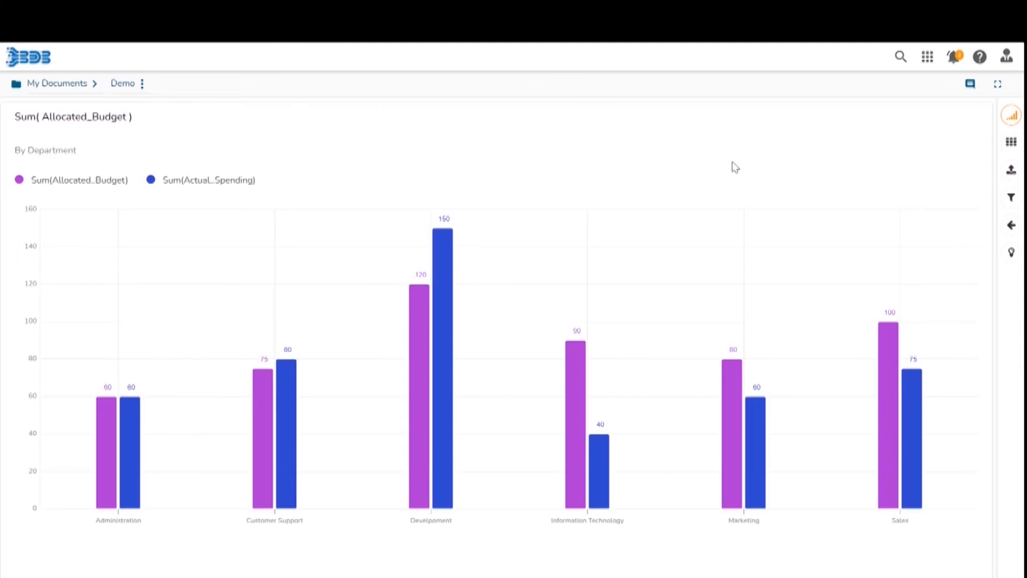
Export the analysed chart as a PNG image and open the downloaded file.
left_click(1012, 119)
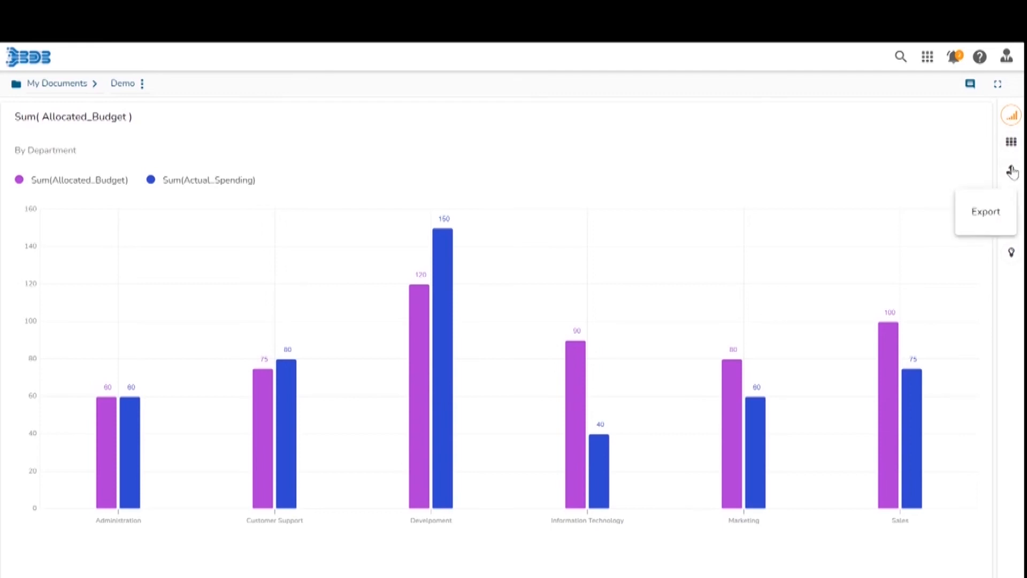
left_click(1012, 172)
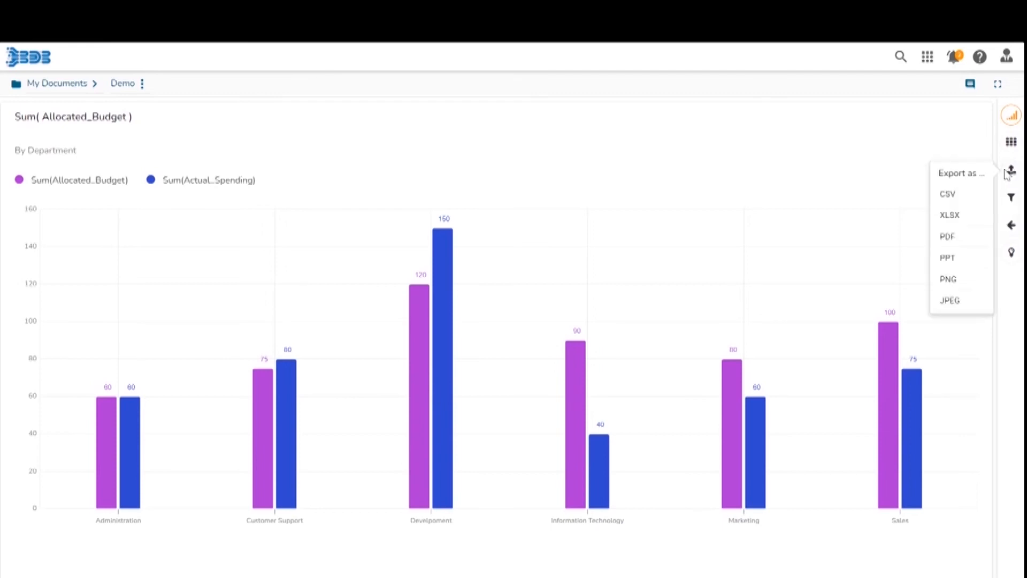
left_click(957, 279)
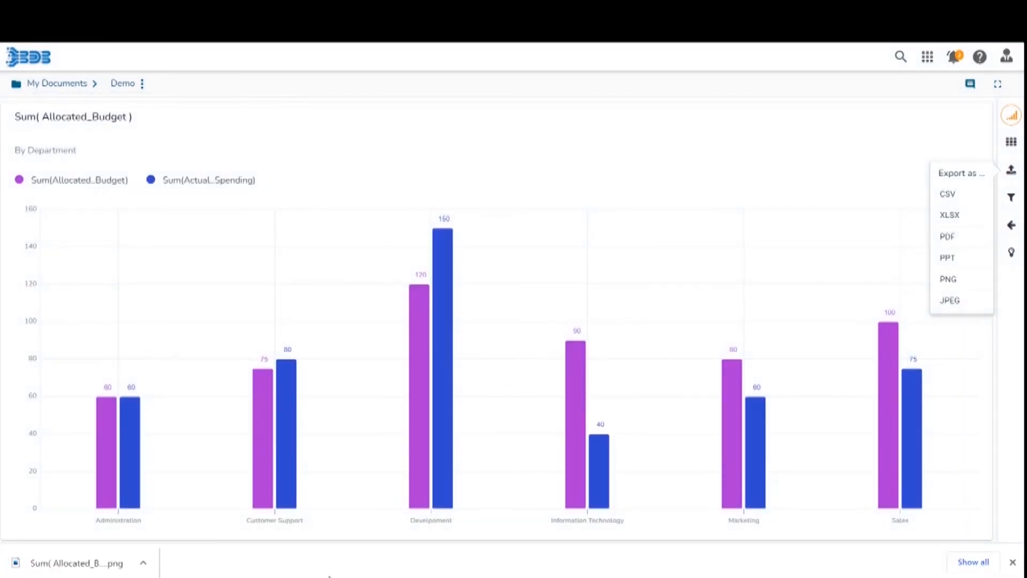
left_click(103, 569)
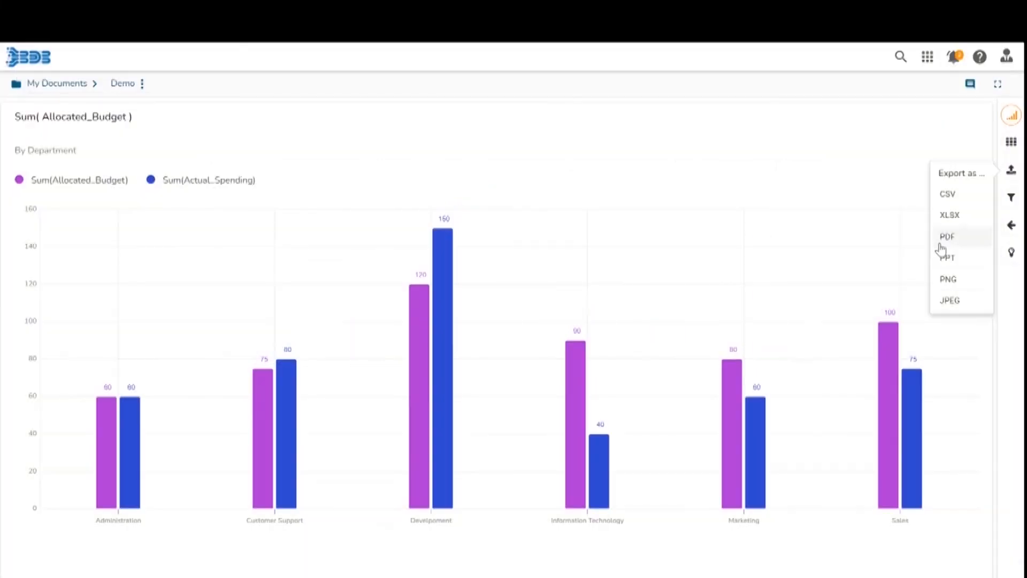
Export the chart as a JPEG image and switch to the presentation's Formula Editor New UI slide.
left_click(950, 301)
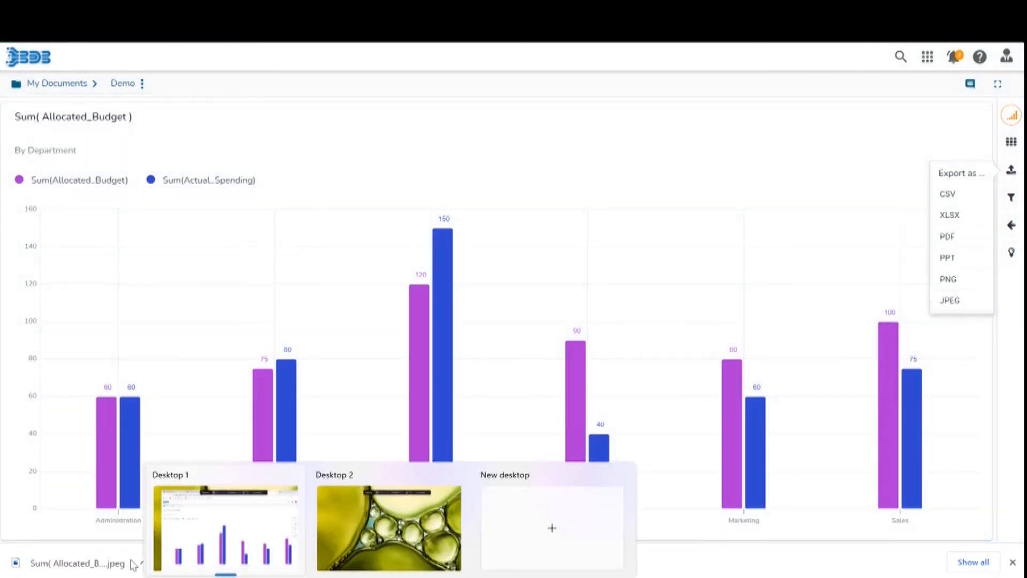
left_click(73, 575)
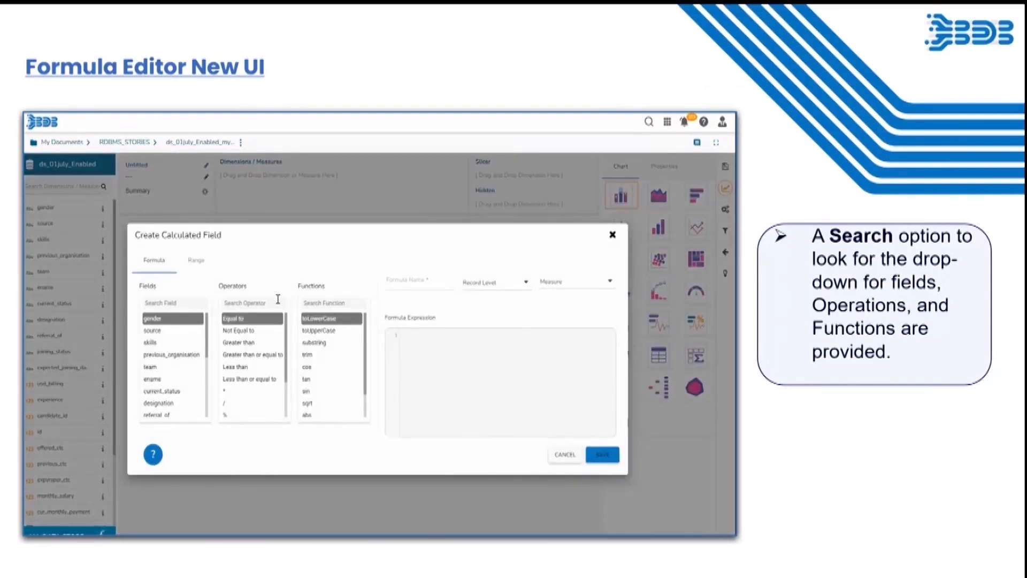
left_click(194, 262)
left_click(155, 261)
left_click(482, 282)
left_click(483, 300)
left_click(488, 282)
left_click(487, 260)
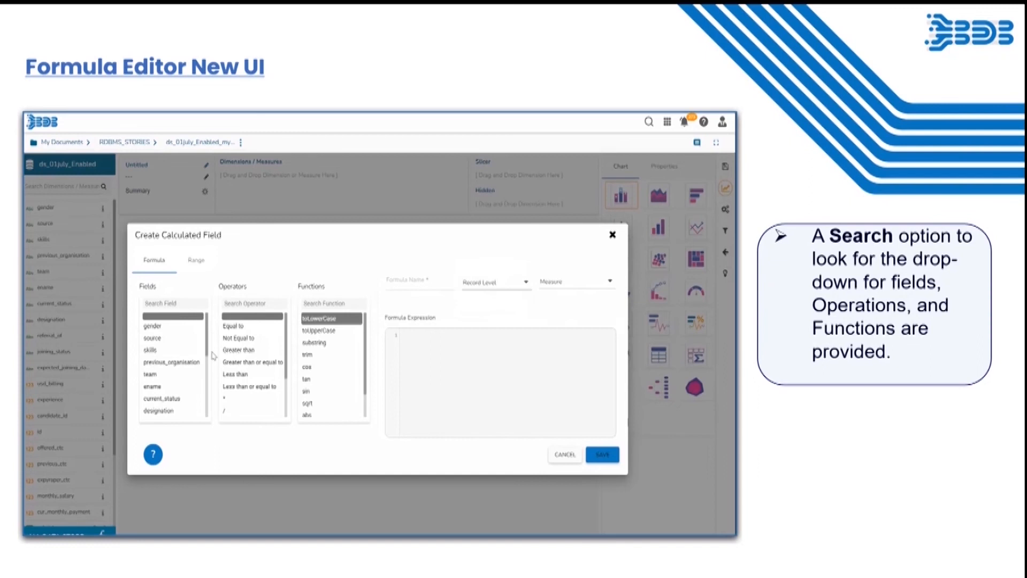
left_click(319, 347)
double_click(319, 347)
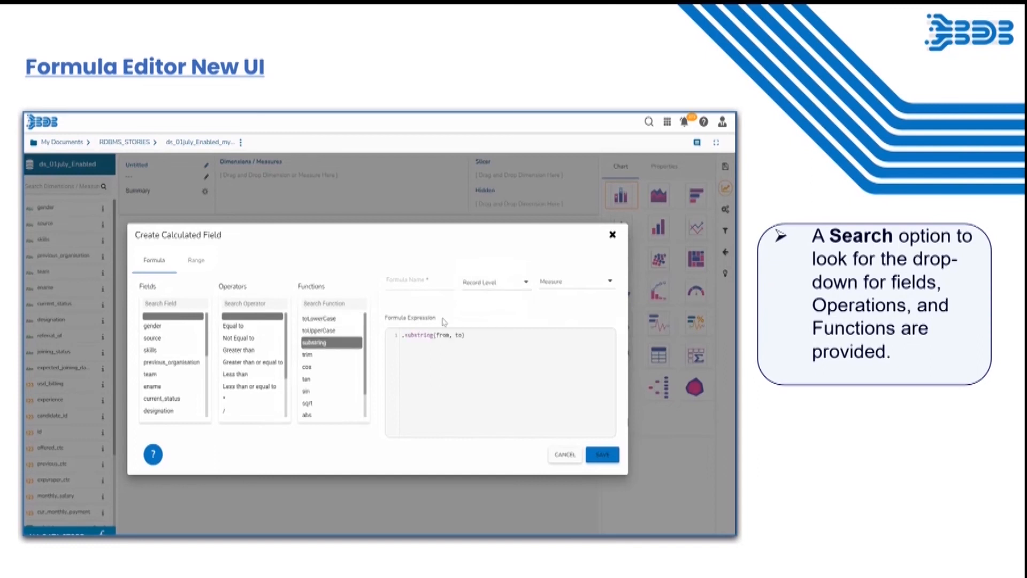
left_click(410, 281)
type("fo")
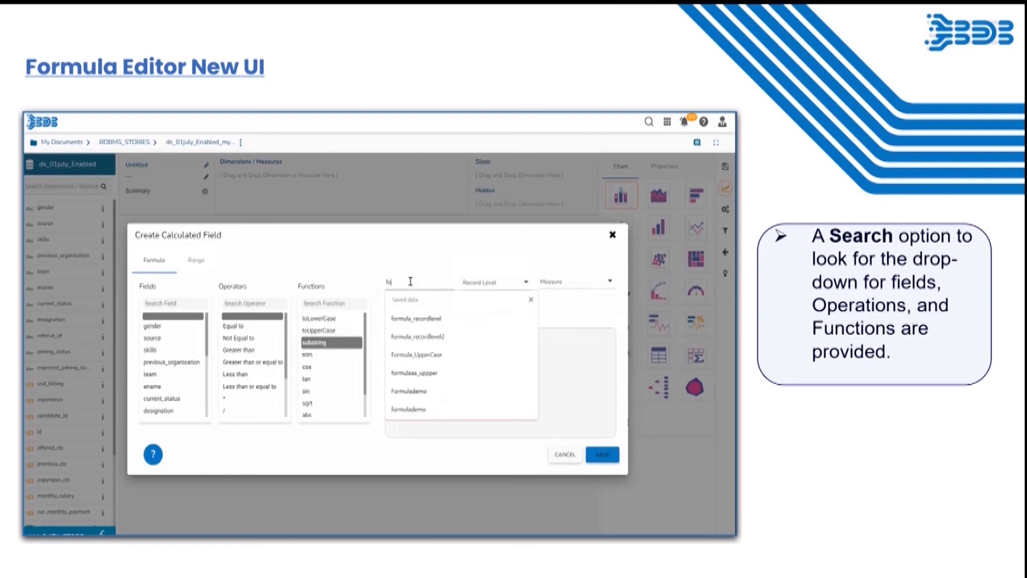
type("rmula_")
Exit the slide show and open the Create Calculated Field dialog in the demo story, viewing its Range tab.
key("Escape")
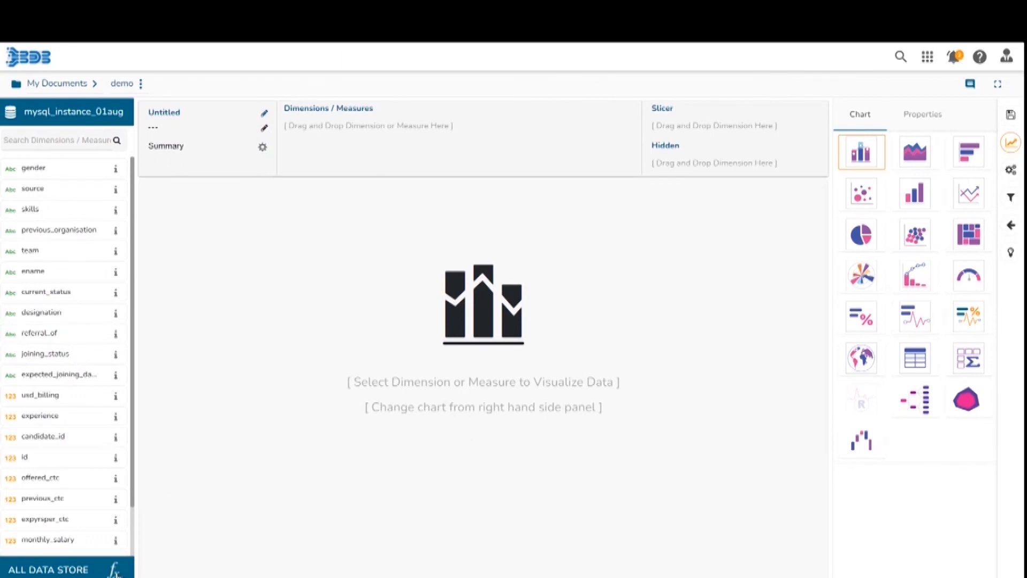
left_click(114, 570)
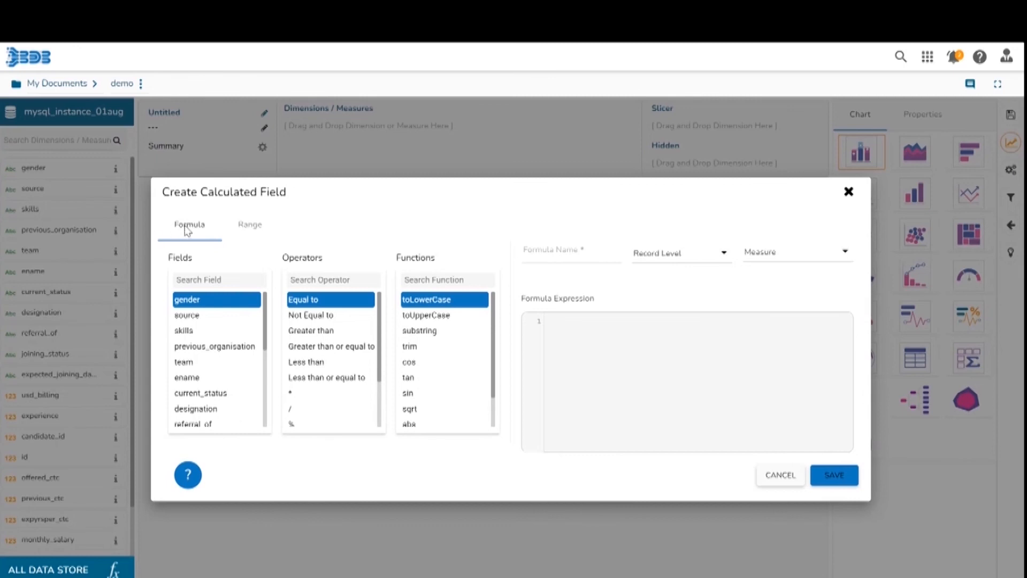
left_click(257, 228)
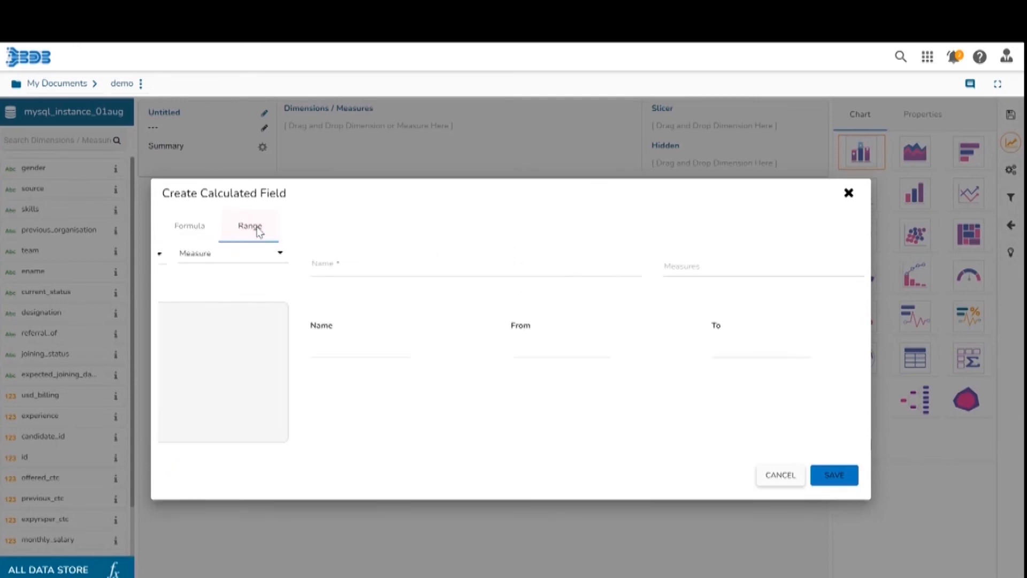
left_click(198, 225)
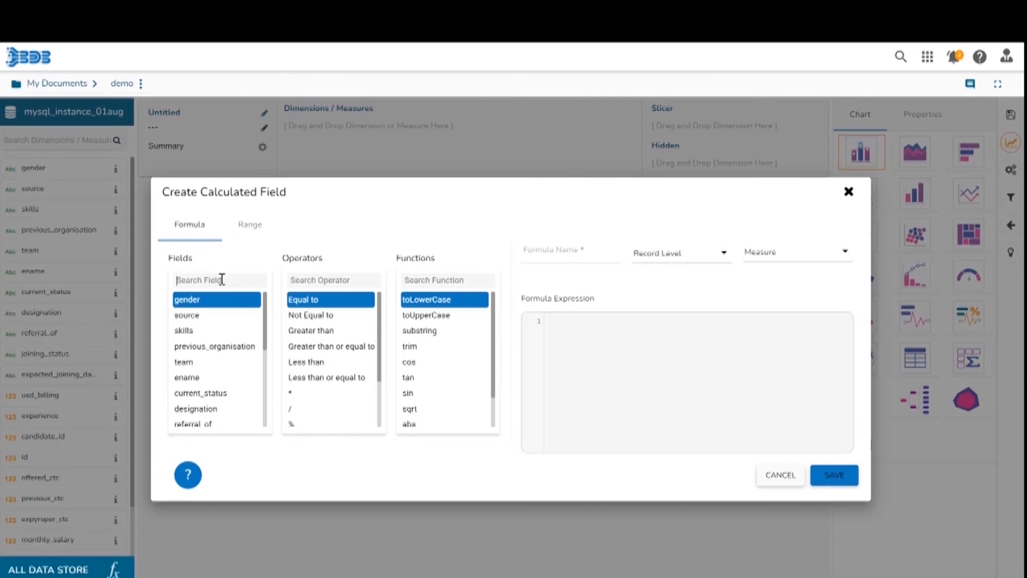
Search the fields for source and add the source field to the formula expression.
type("source")
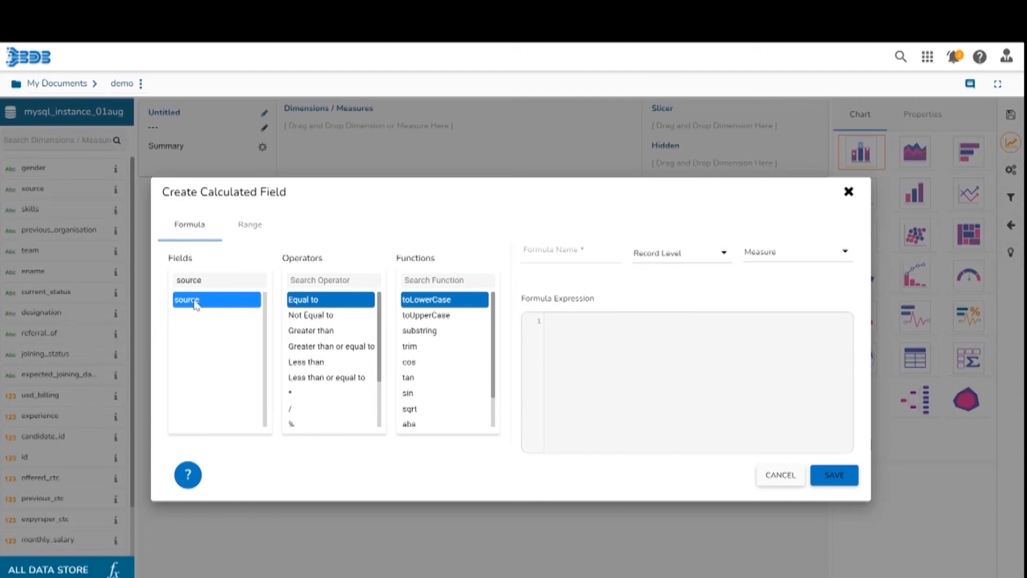
double_click(196, 281)
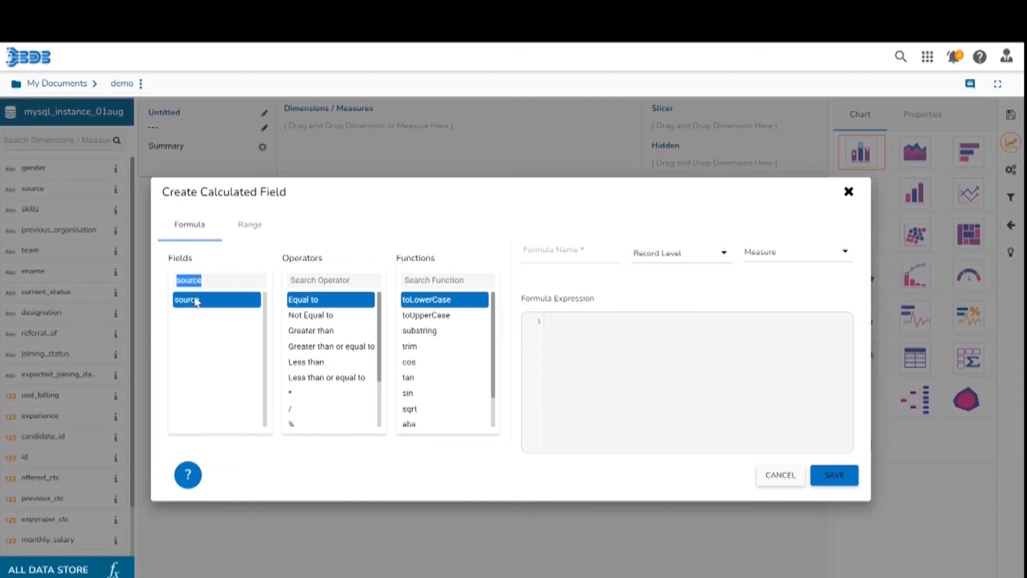
double_click(196, 301)
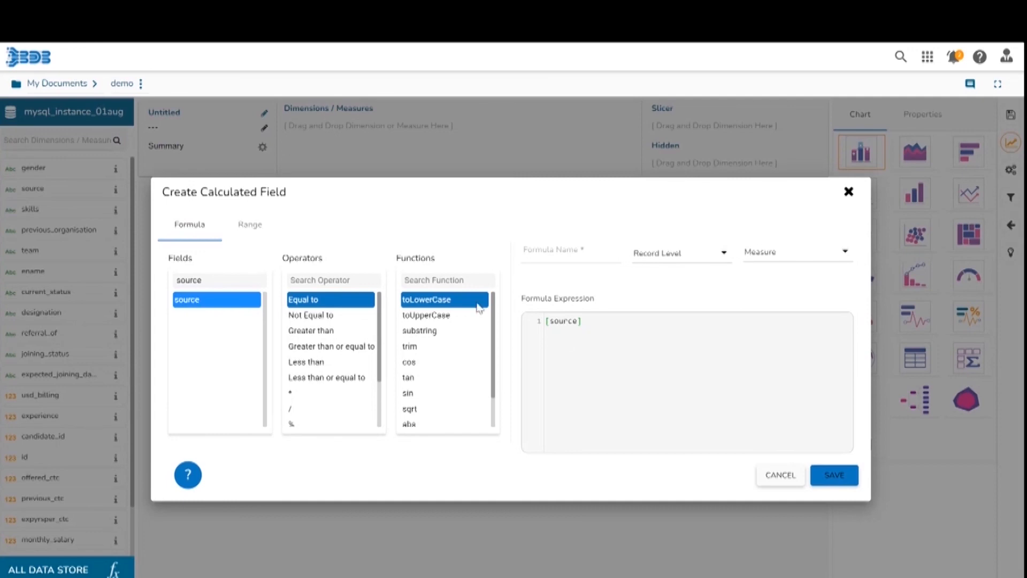
left_click(211, 281)
key("BackSpace")
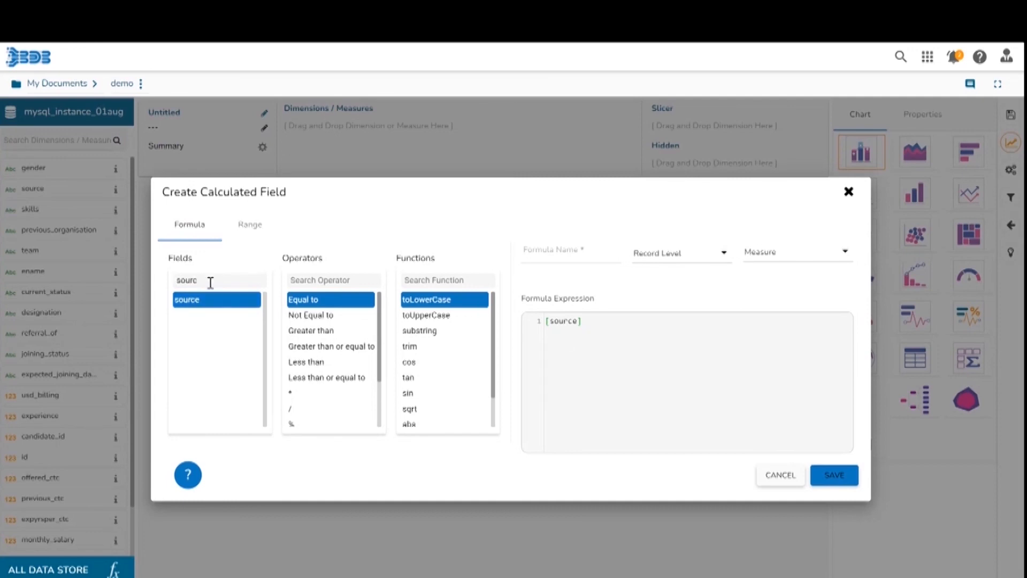
Search the operators for not equal and add Not Equal to to the expression.
left_click(308, 280)
type("not e")
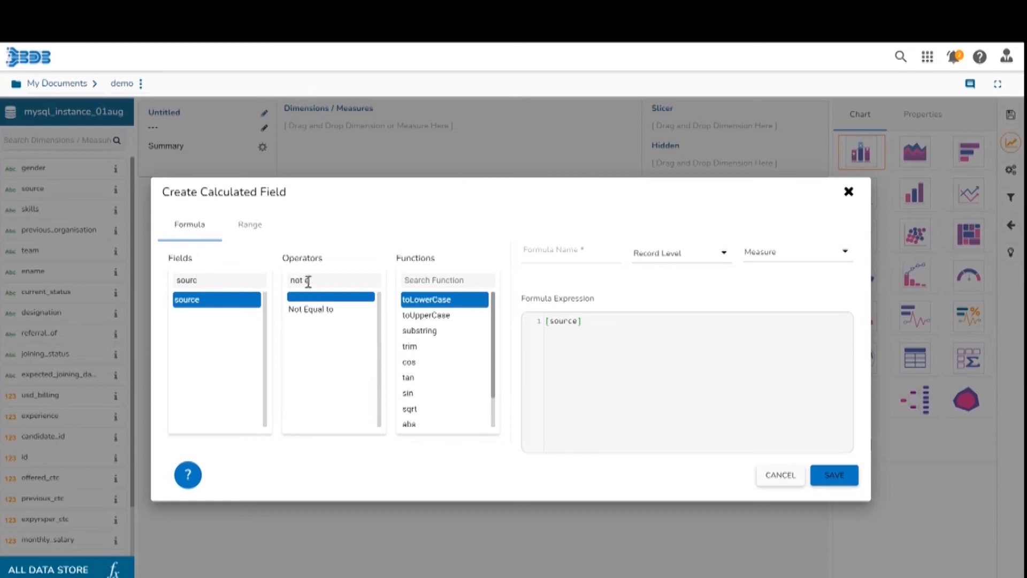
type("qual")
left_click(309, 309)
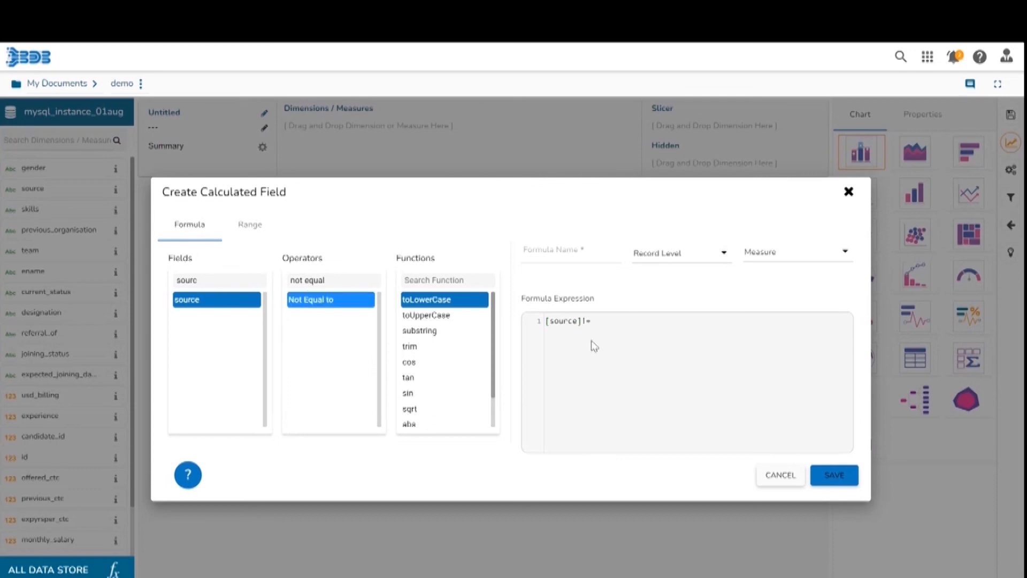
Search the functions for substring and add substring to the formula expression.
left_click(433, 280)
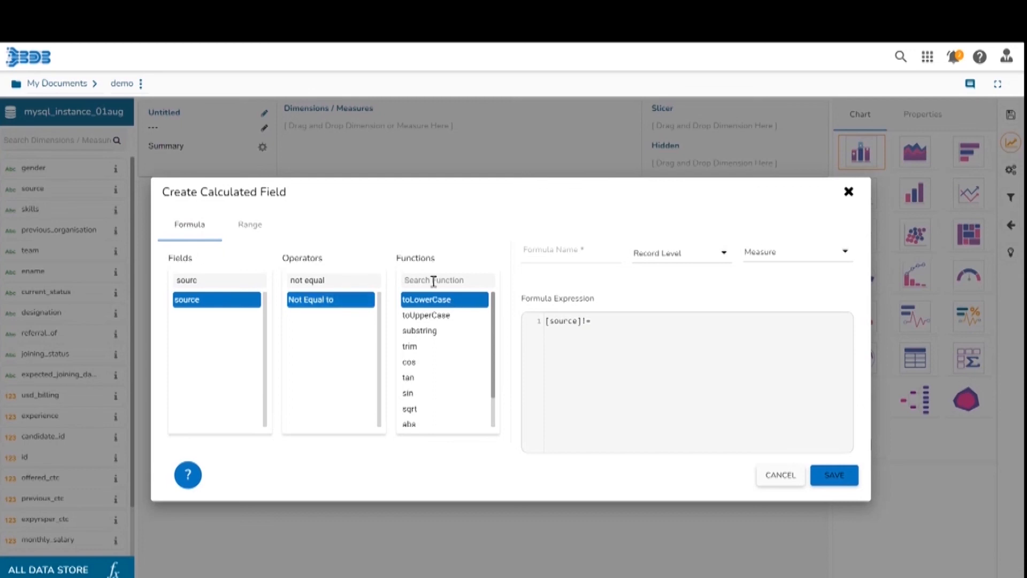
type("substring")
left_click(435, 310)
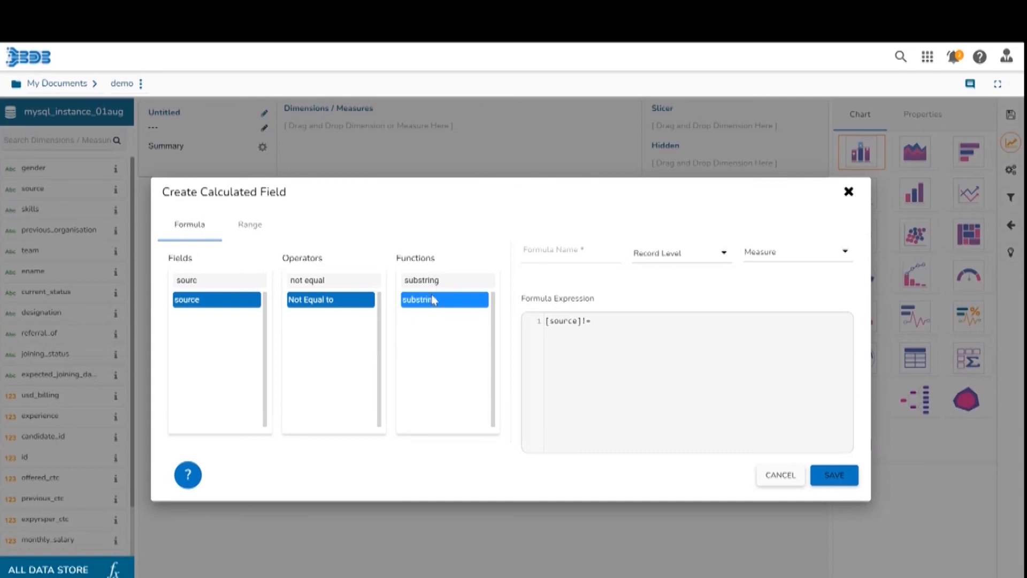
double_click(428, 305)
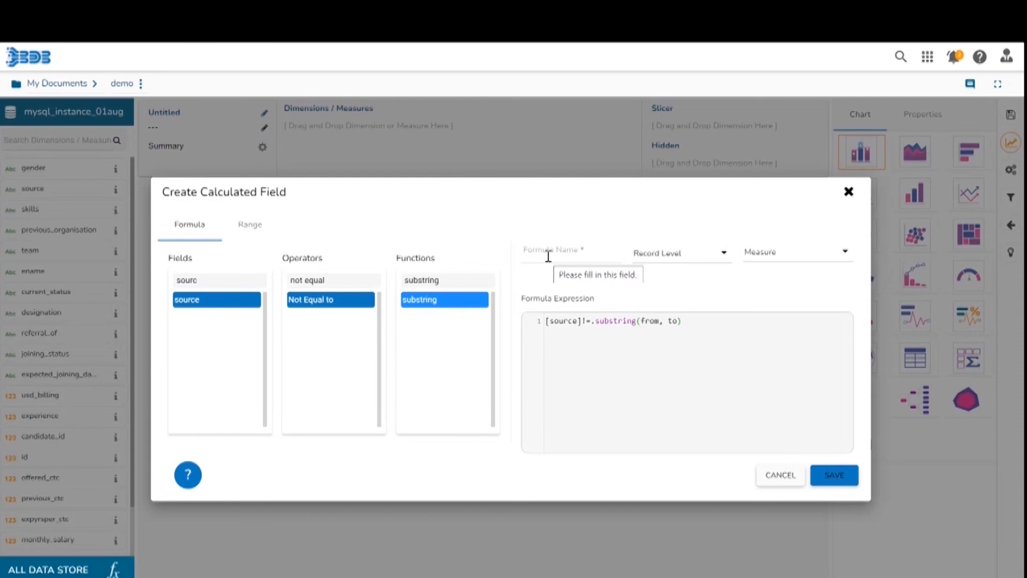
Toggle the formula level between Summary Level and Record Level and open the Dimension/Measure type options.
left_click(725, 255)
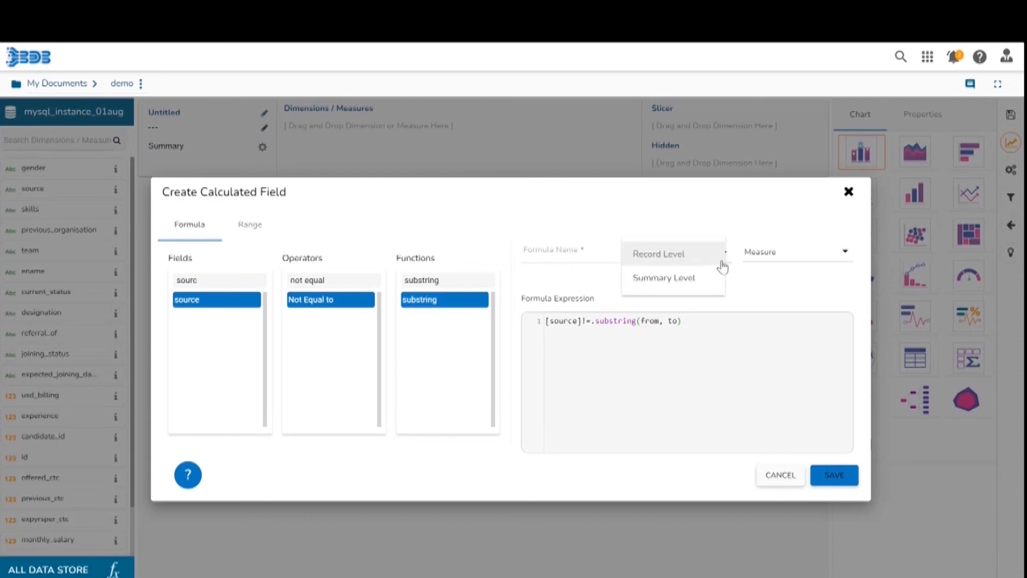
left_click(682, 280)
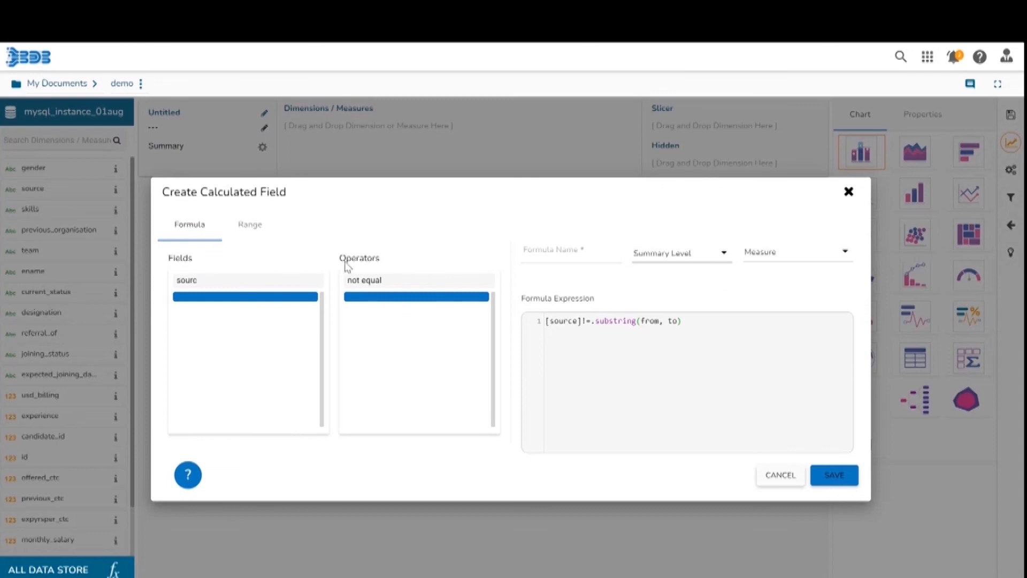
left_click(727, 259)
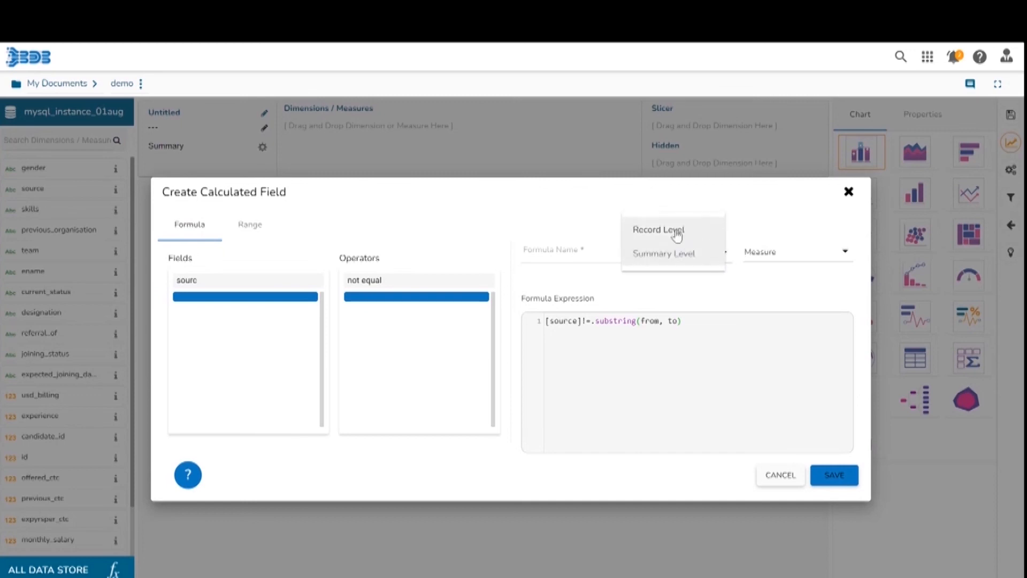
left_click(676, 235)
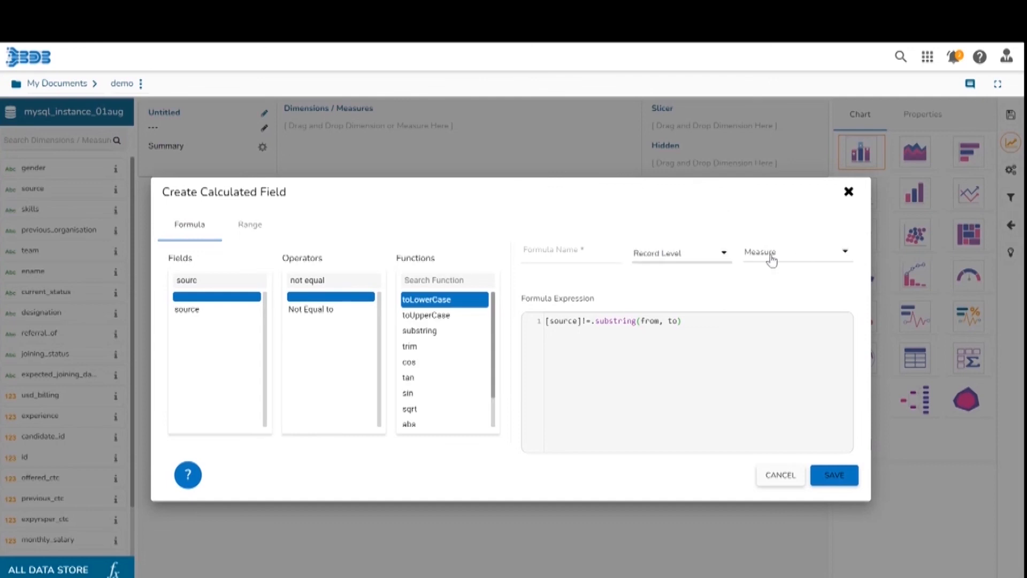
left_click(848, 252)
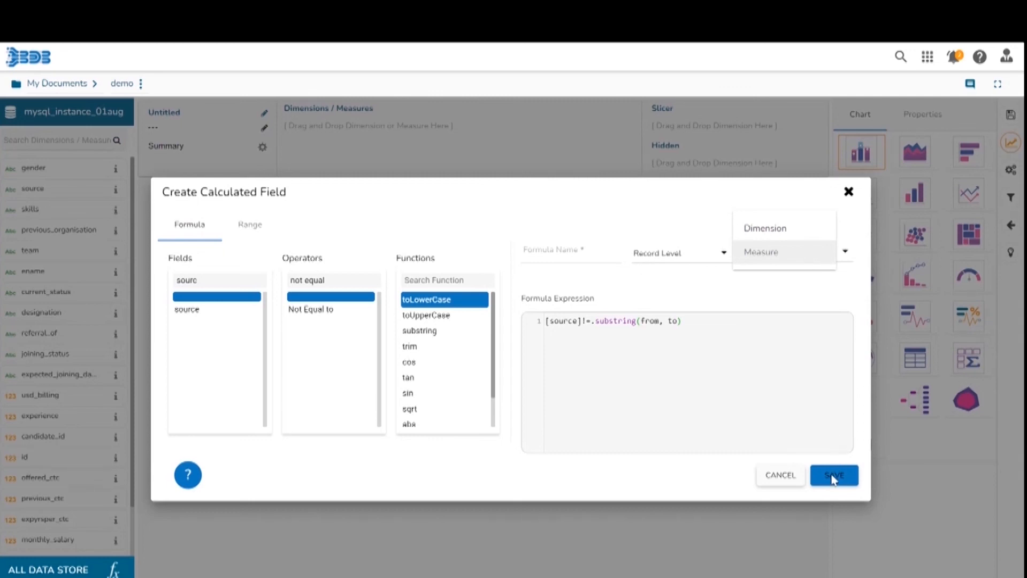
left_click(777, 307)
Clear the field search and select the skills field in the field list.
left_click(240, 281)
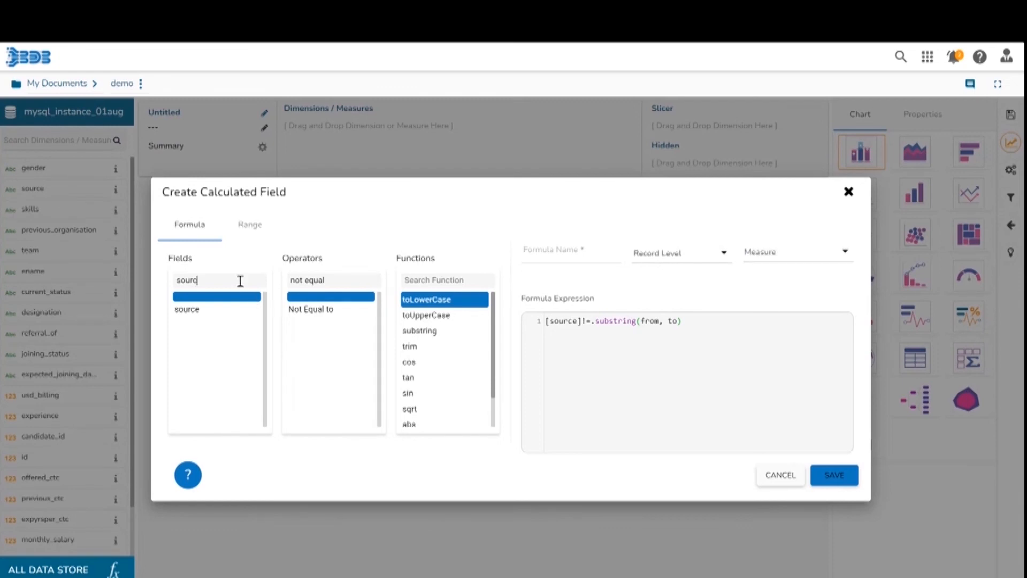
key("BackSpace")
key("BackSpace")
key("BackSpace")
key("BackSpace")
key("BackSpace")
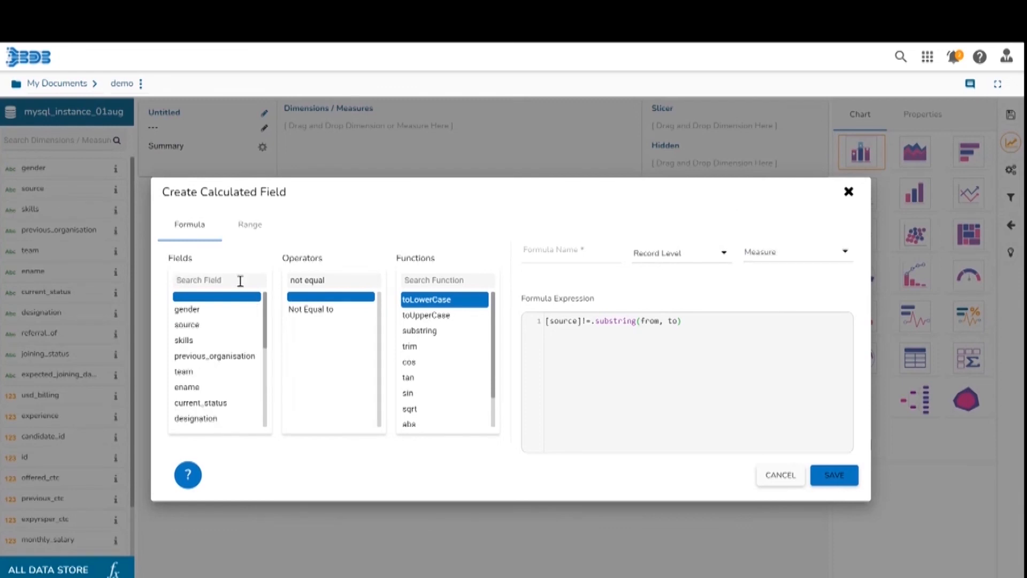
left_click(193, 340)
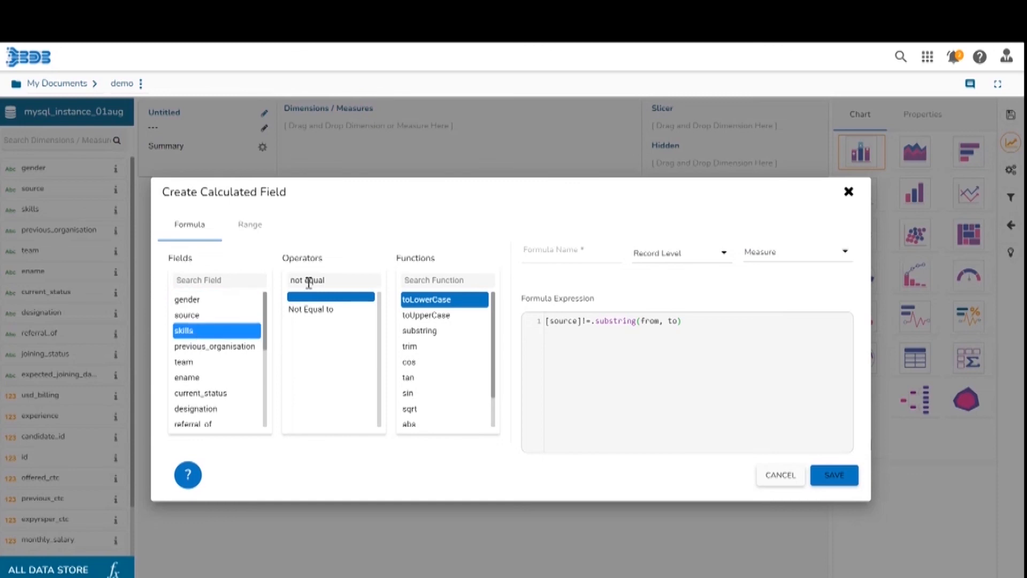
Clear the operator search and delete the whole formula expression.
left_click_drag(332, 281, 282, 282)
key("BackSpace")
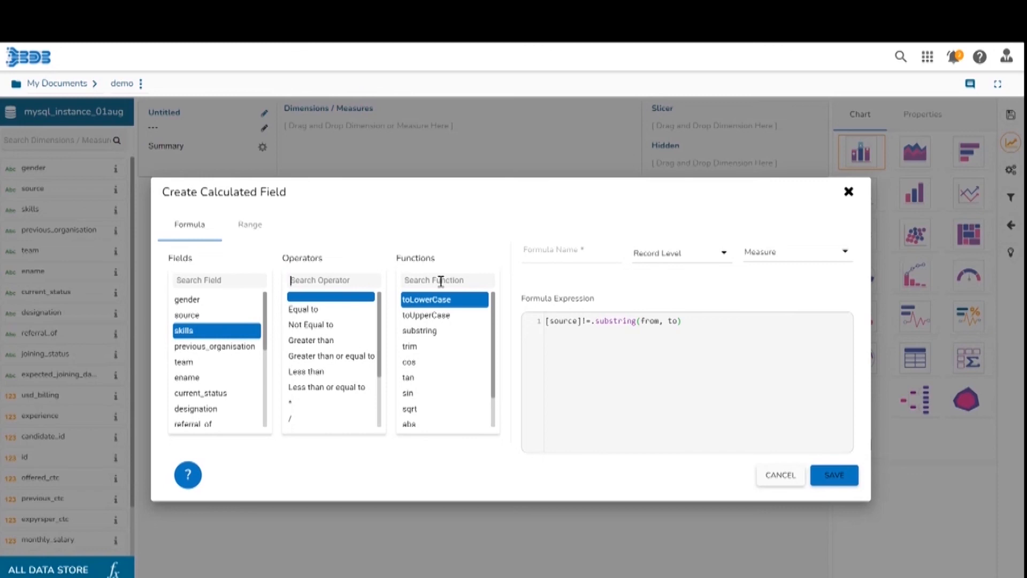
left_click(697, 321)
key("BackSpace")
key("BackSpace")
key("BackSpace")
key("BackSpace")
key("BackSpace")
key("BackSpace")
key("BackSpace")
key("BackSpace")
key("BackSpace")
key("BackSpace")
key("BackSpace")
key("BackSpace")
key("BackSpace")
key("BackSpace")
key("BackSpace")
key("BackSpace")
key("BackSpace")
key("BackSpace")
key("BackSpace")
key("BackSpace")
key("BackSpace")
key("BackSpace")
key("BackSpace")
key("BackSpace")
key("BackSpace")
key("BackSpace")
key("BackSpace")
key("BackSpace")
key("BackSpace")
key("BackSpace")
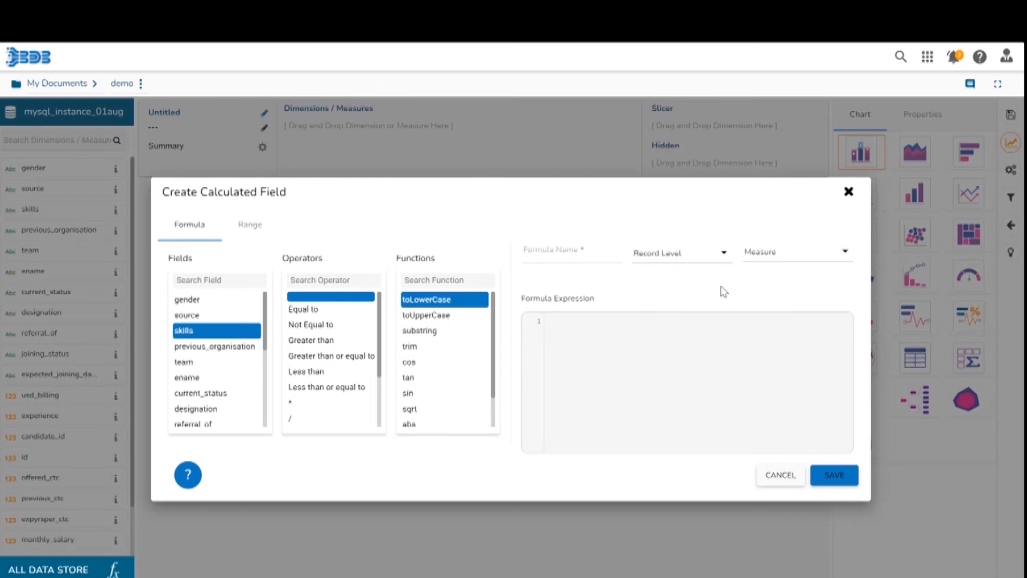
Add the substring function to the expression and insert the skills field in front of it.
left_click(409, 336)
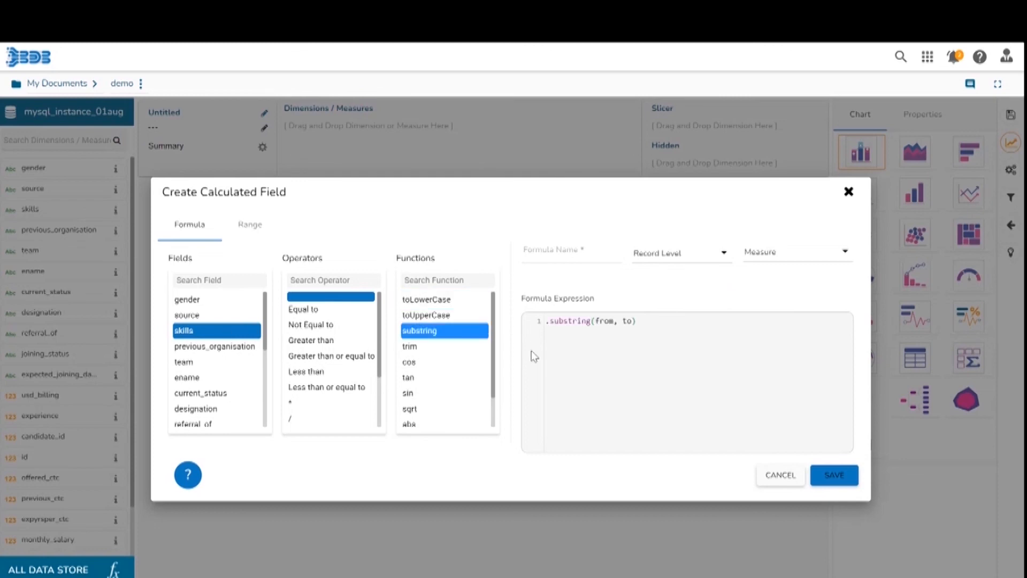
left_click(548, 326)
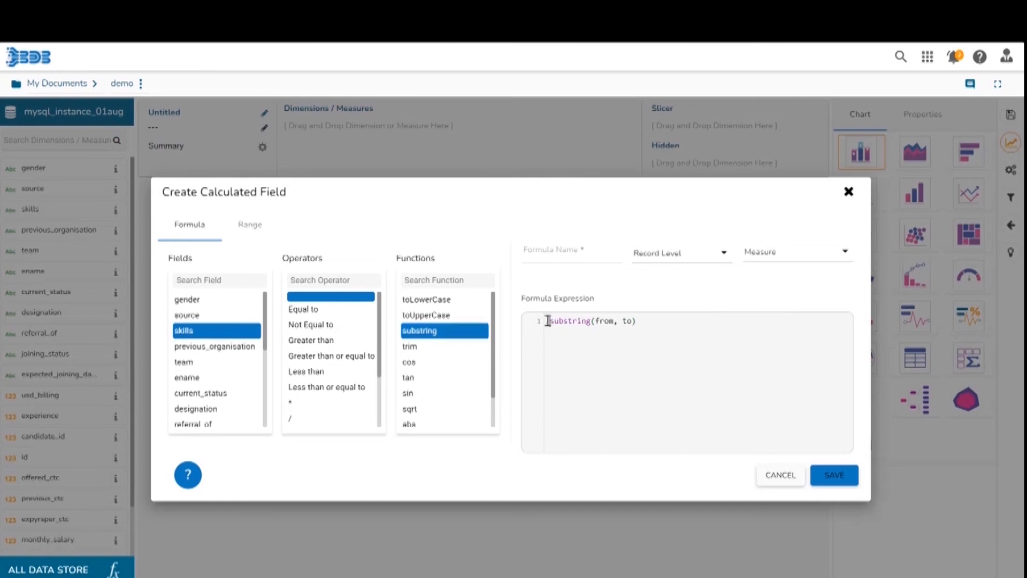
left_click(214, 338)
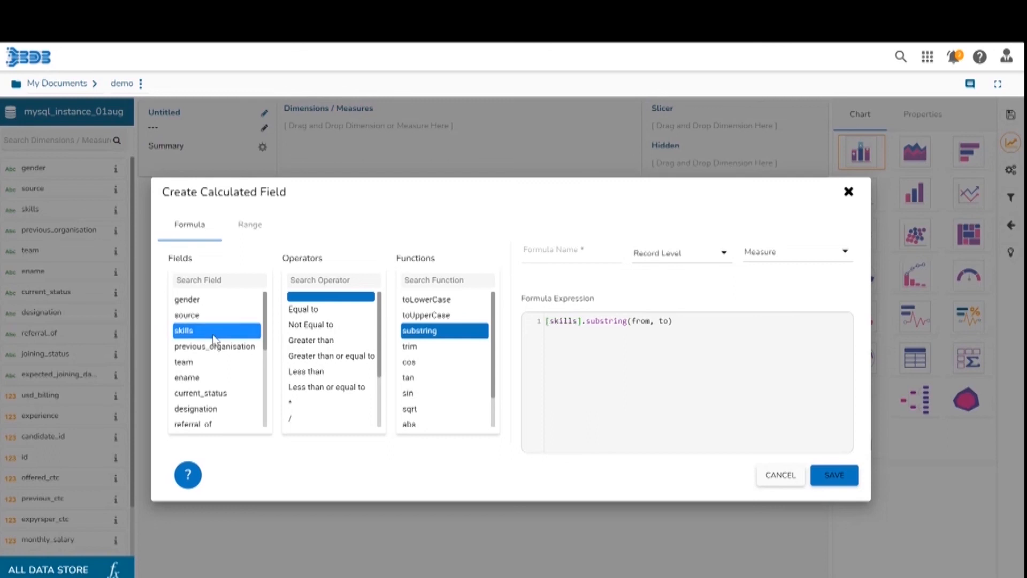
Set the substring arguments to 1 and 3 in place of from and to.
left_click(652, 321)
key("BackSpace")
key("BackSpace")
key("BackSpace")
key("BackSpace")
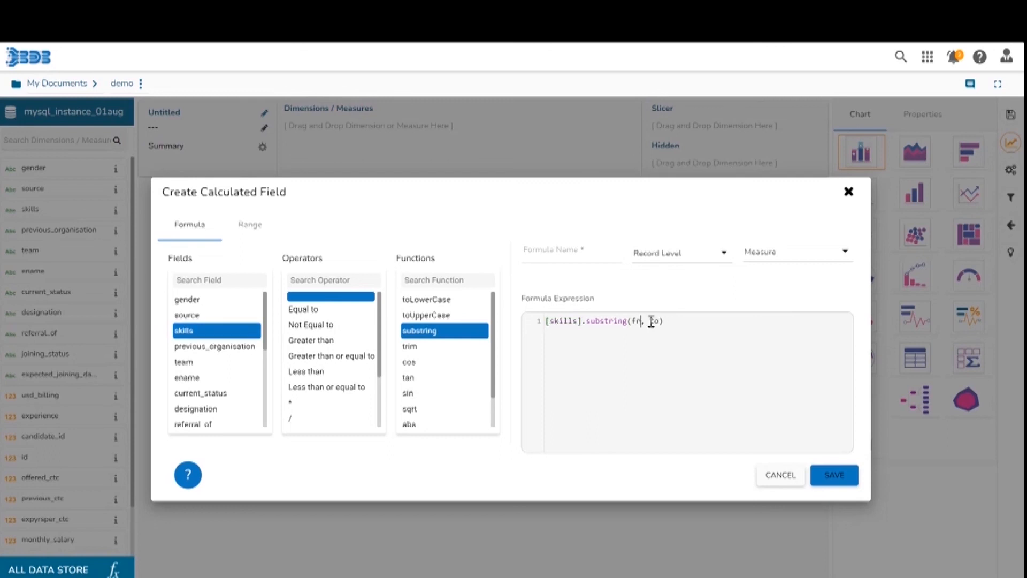
type("1")
left_click(656, 318)
key("BackSpace")
key("BackSpace")
type("3")
Make the calculated field a Dimension, name it Formula substring 1, and save it.
left_click(838, 260)
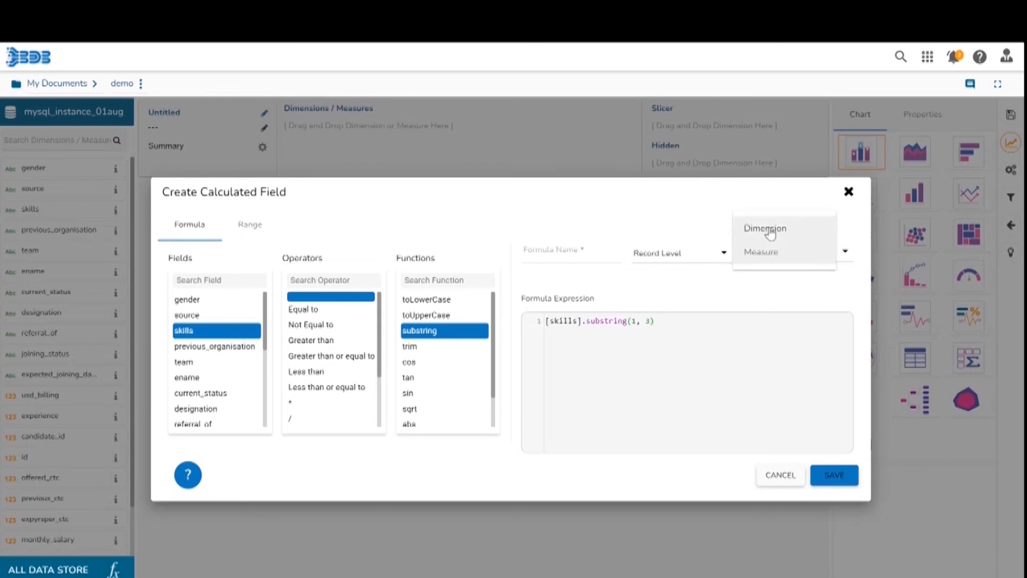
left_click(768, 230)
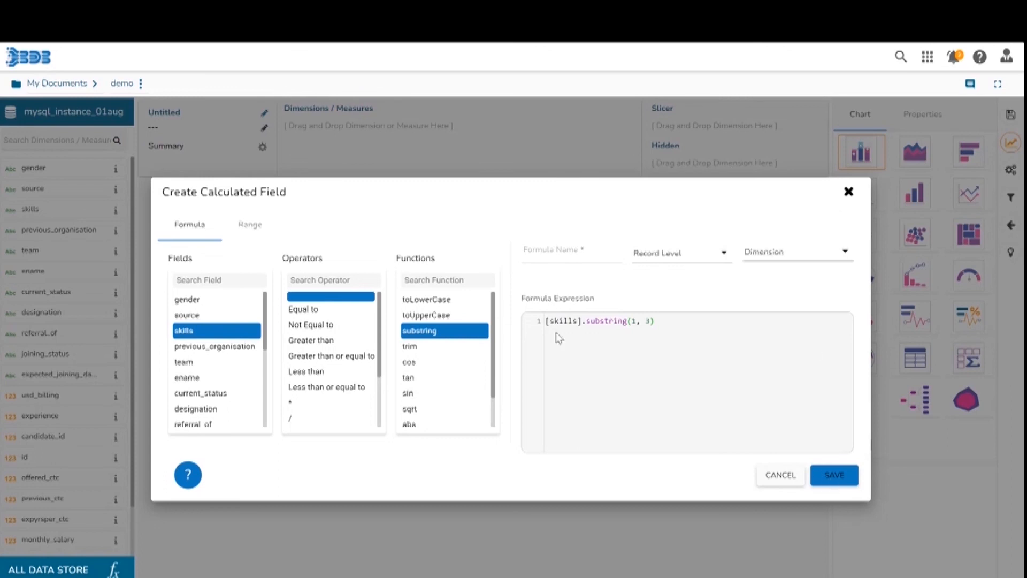
left_click(538, 245)
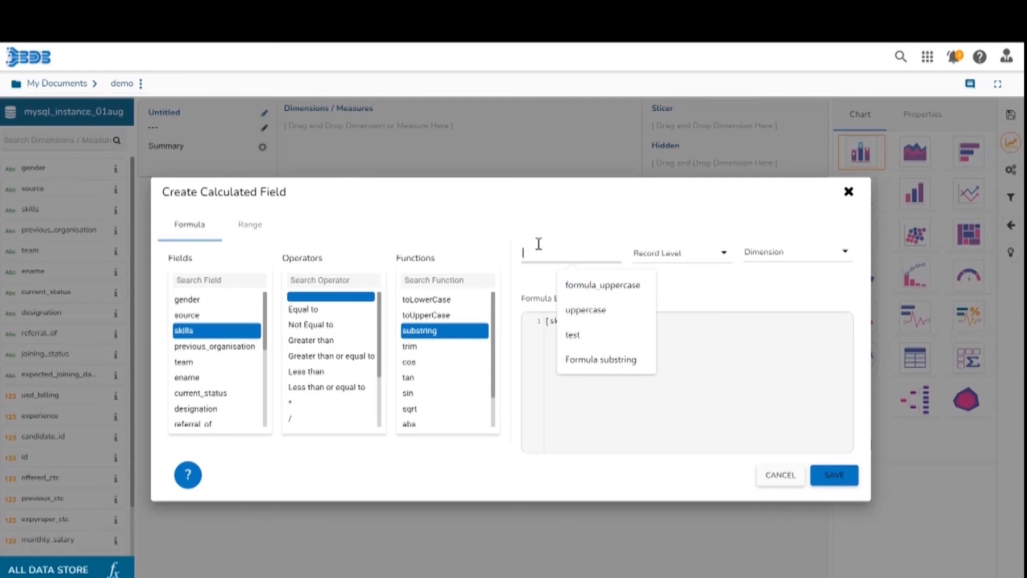
left_click(601, 358)
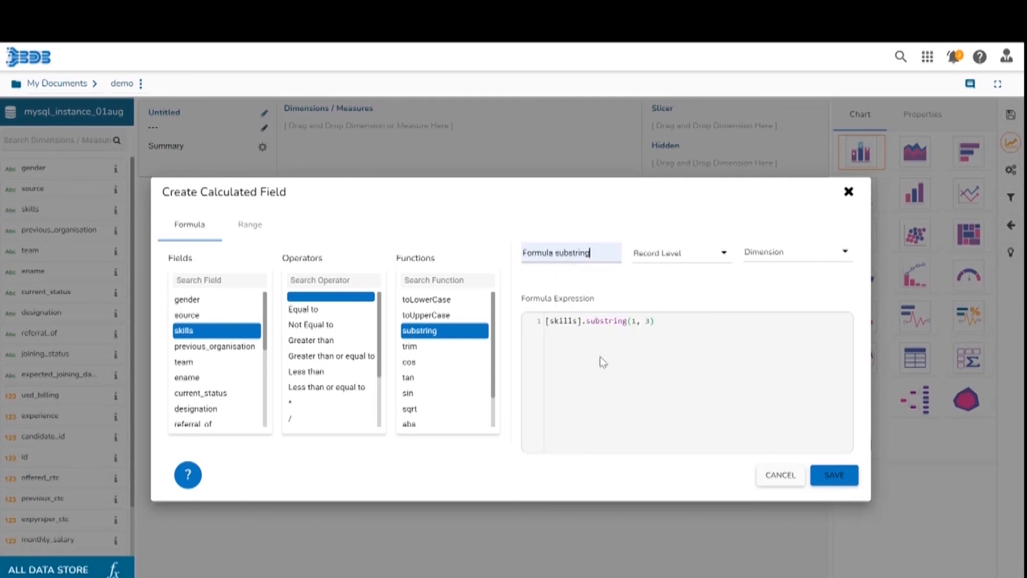
type("1")
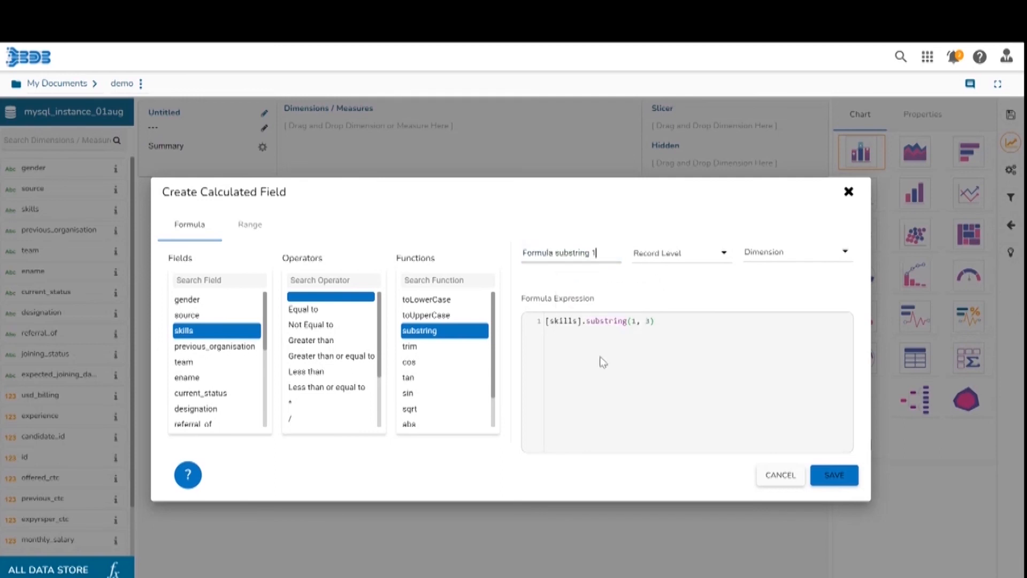
left_click(833, 481)
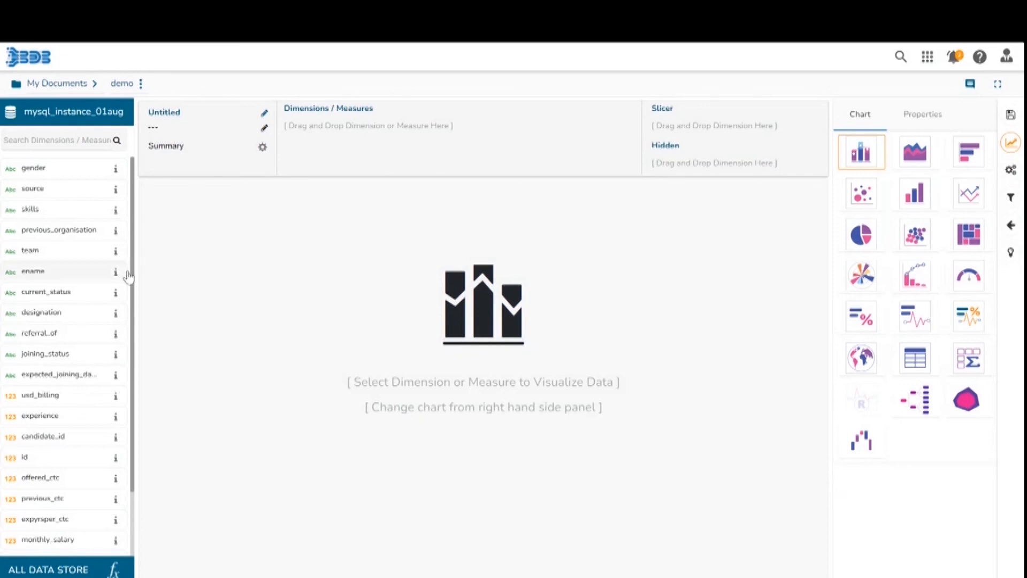
Switch the chart type to a table and add the skills field to Dimensions/Measures.
left_click_drag(133, 292, 131, 391)
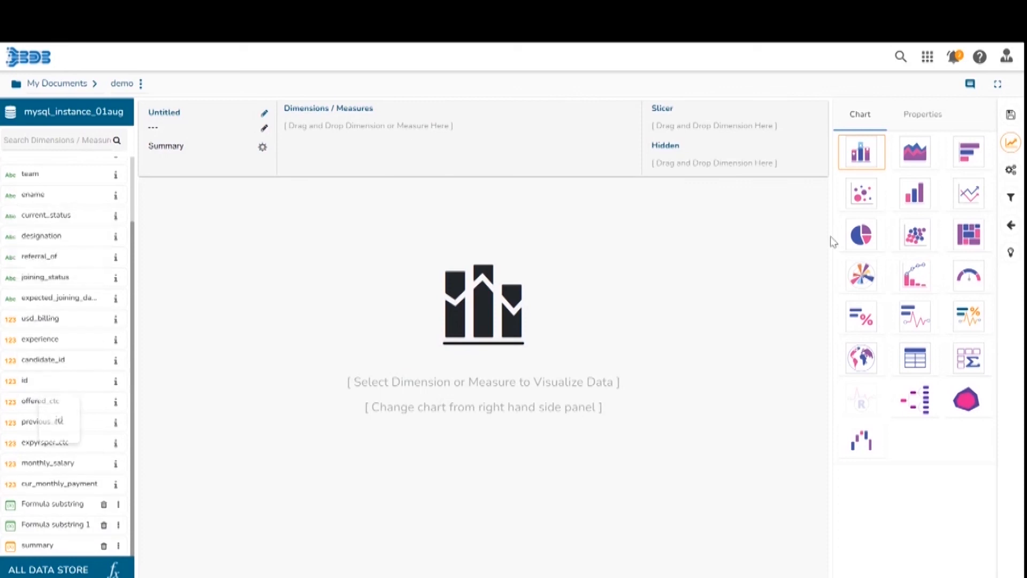
left_click(922, 365)
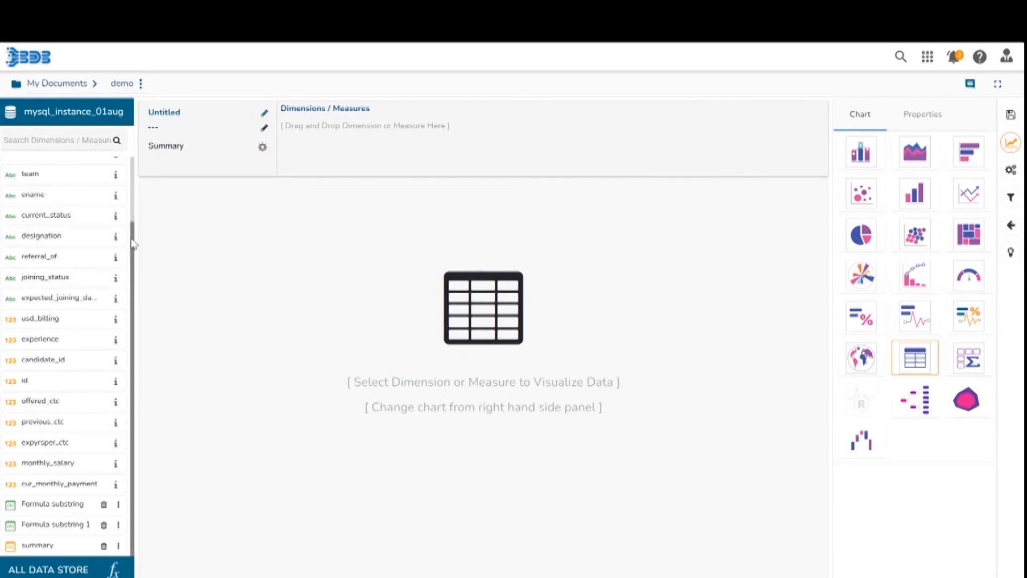
left_click_drag(132, 244, 122, 152)
left_click_drag(59, 207, 326, 138)
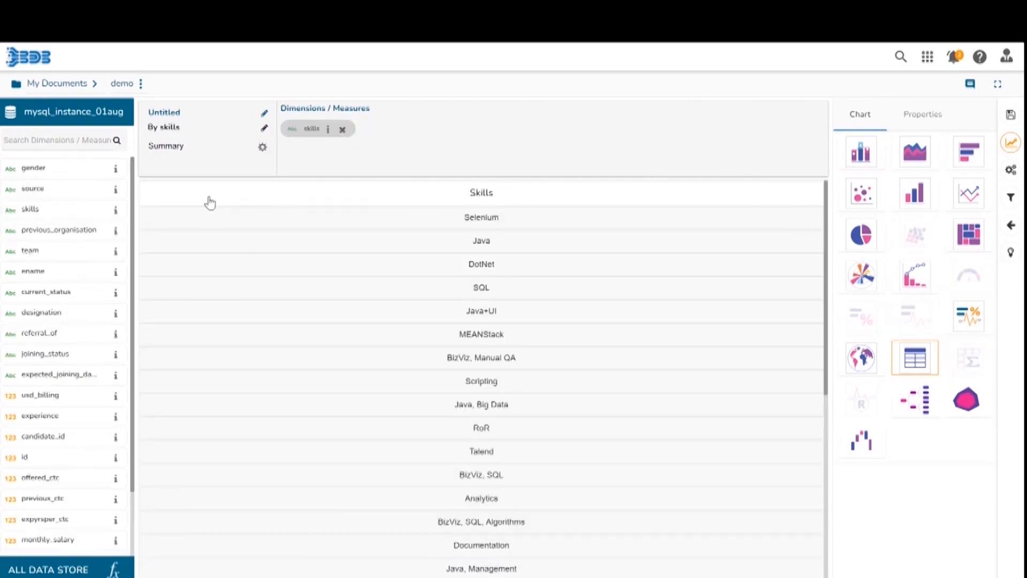
Add the Formula substring 1 field to the table beside skills.
scroll(80, 374, "down", 2)
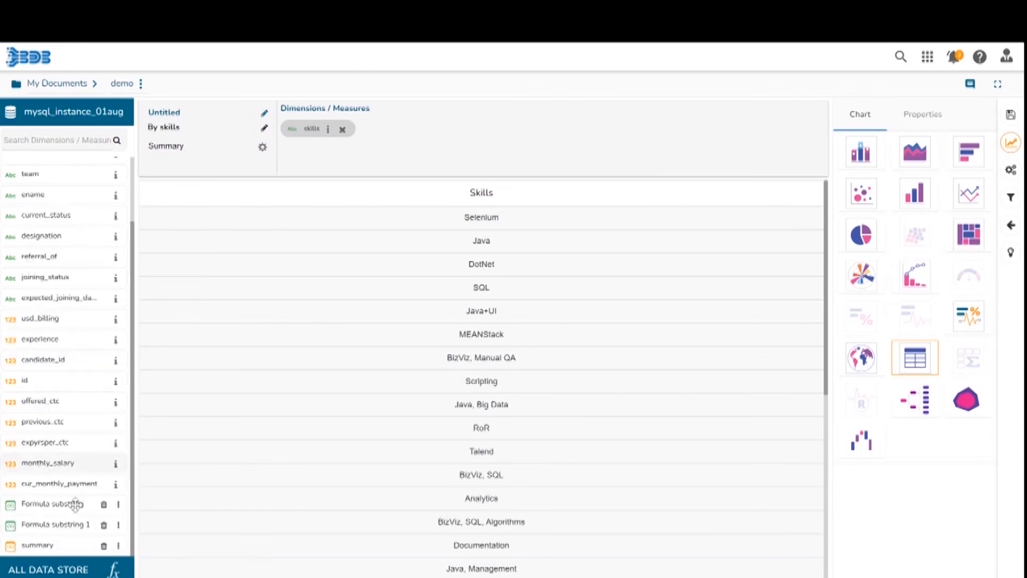
left_click_drag(49, 528, 429, 202)
left_click_drag(99, 516, 458, 107)
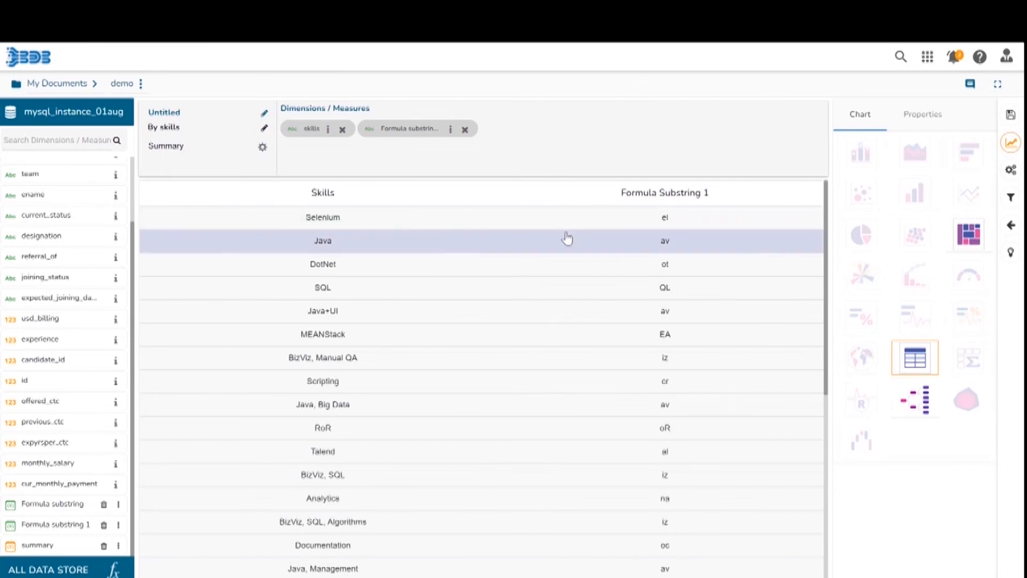
left_click_drag(828, 212, 822, 407)
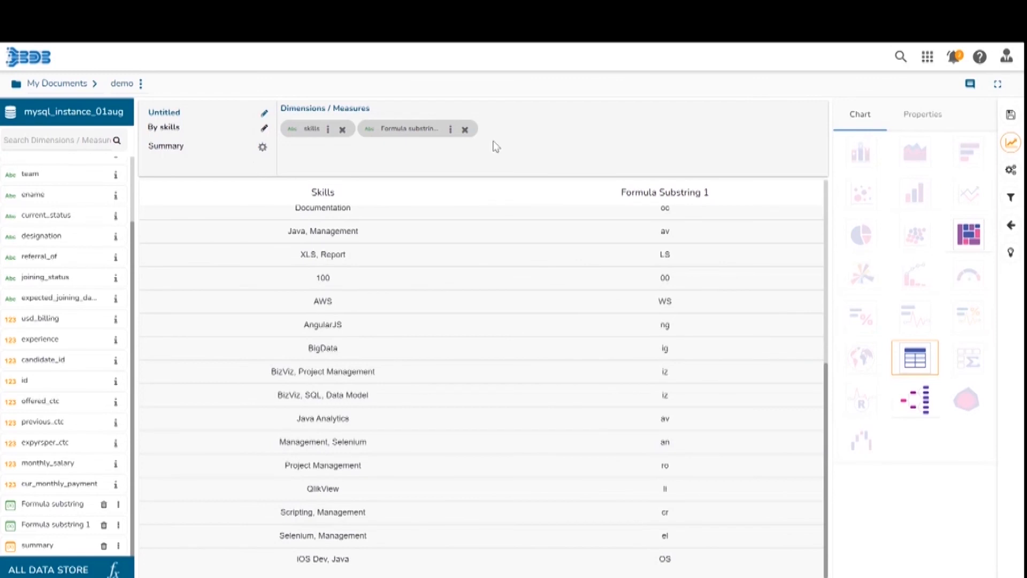
Remove the Formula substring 1 and skills fields from Dimensions/Measures.
left_click(465, 130)
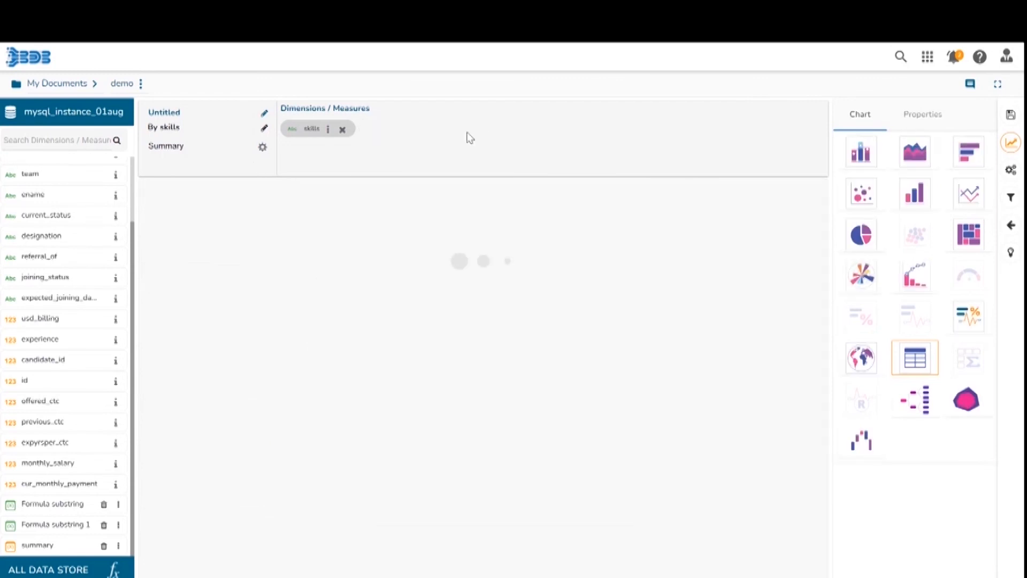
left_click(344, 130)
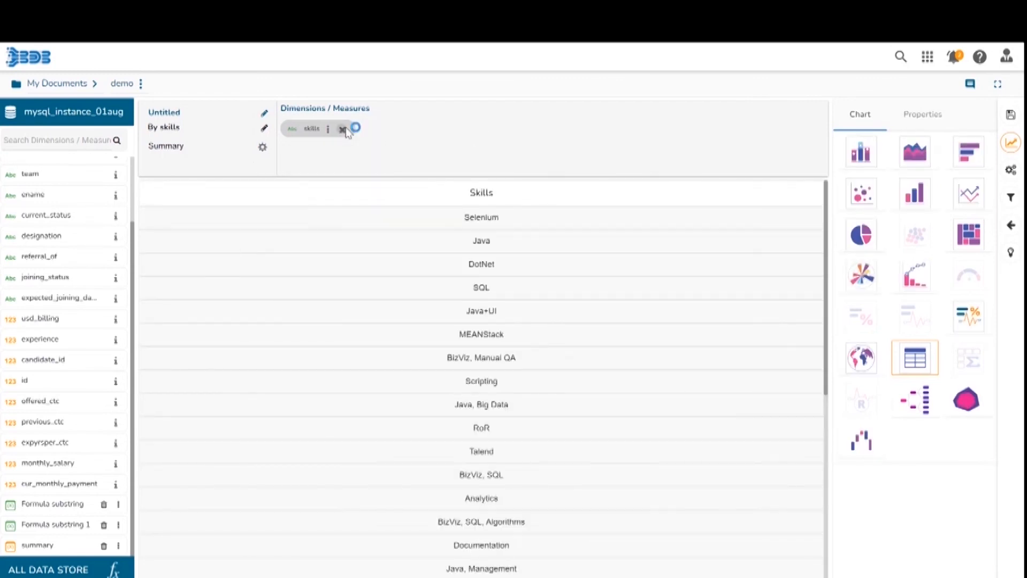